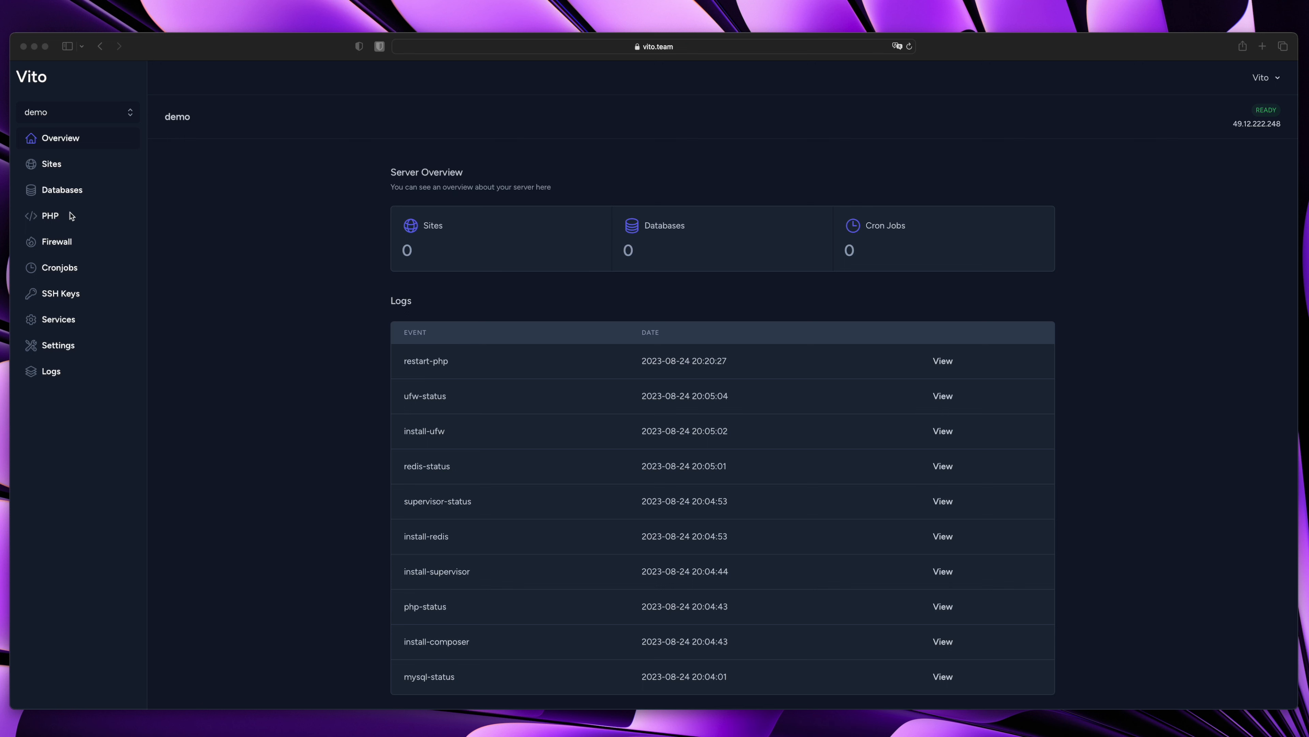
Read the demo server's restart-php log entry, then go to the server's Sites list
click(174, 212)
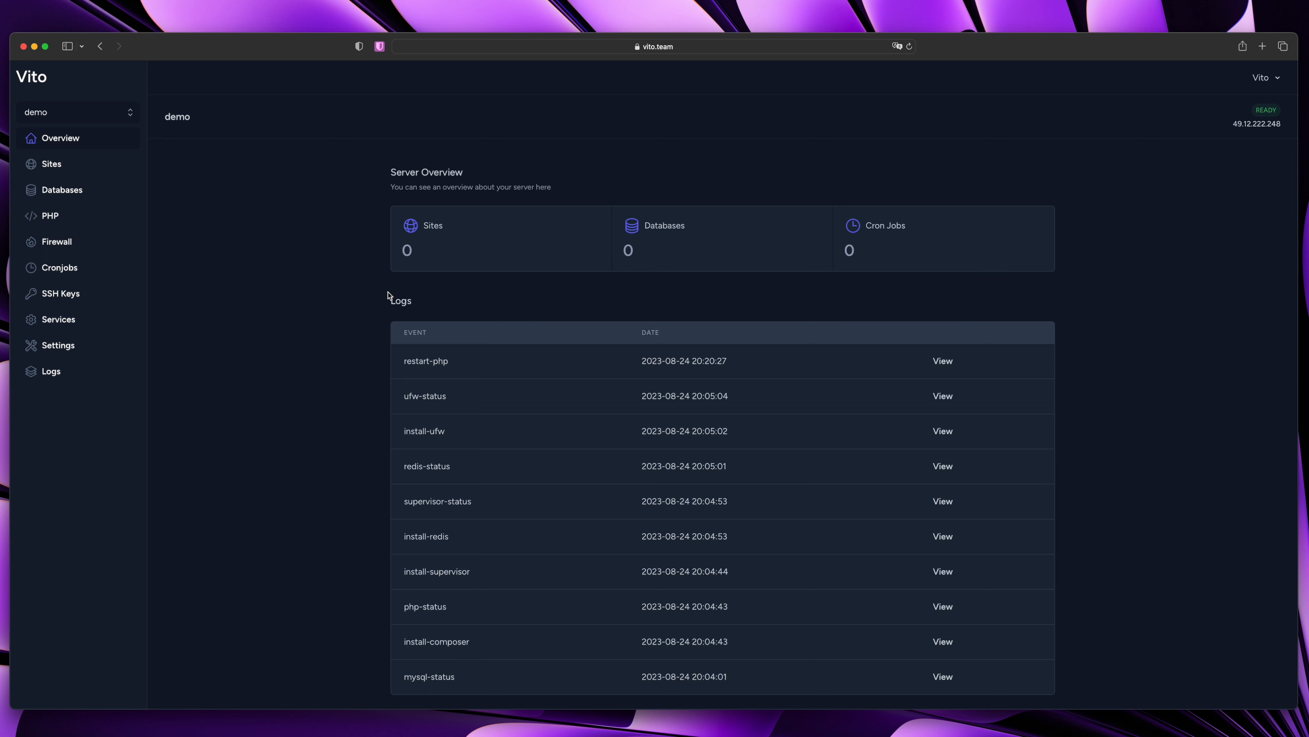
scroll(599, 401, down, 2)
click(952, 363)
scroll(525, 263, down, 3)
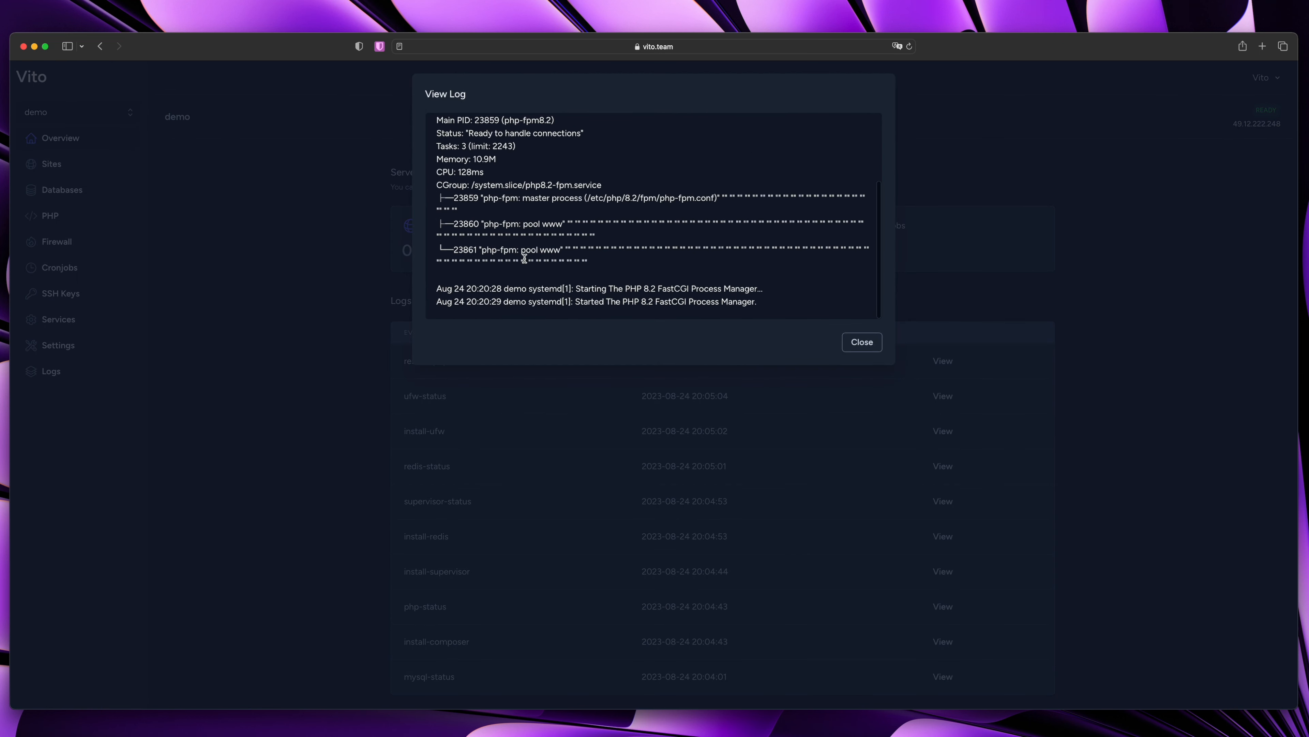
scroll(525, 263, up, 3)
click(346, 279)
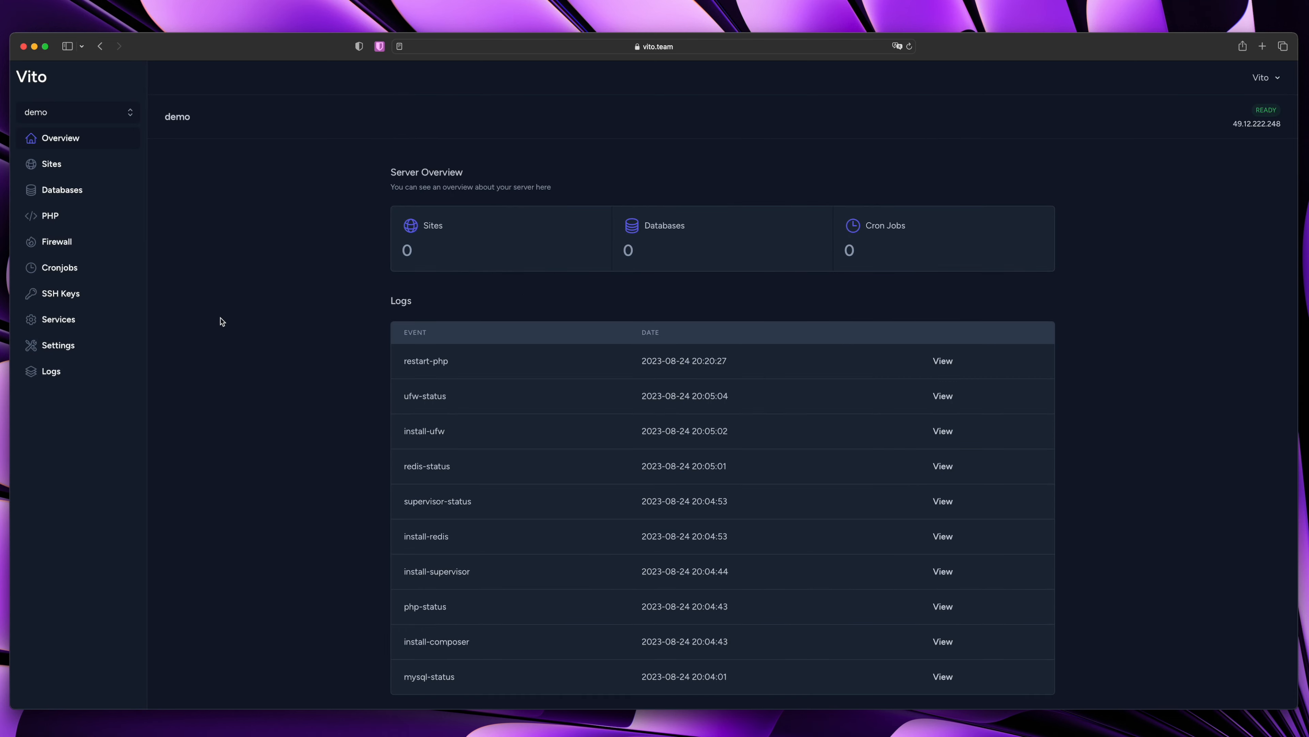
click(75, 173)
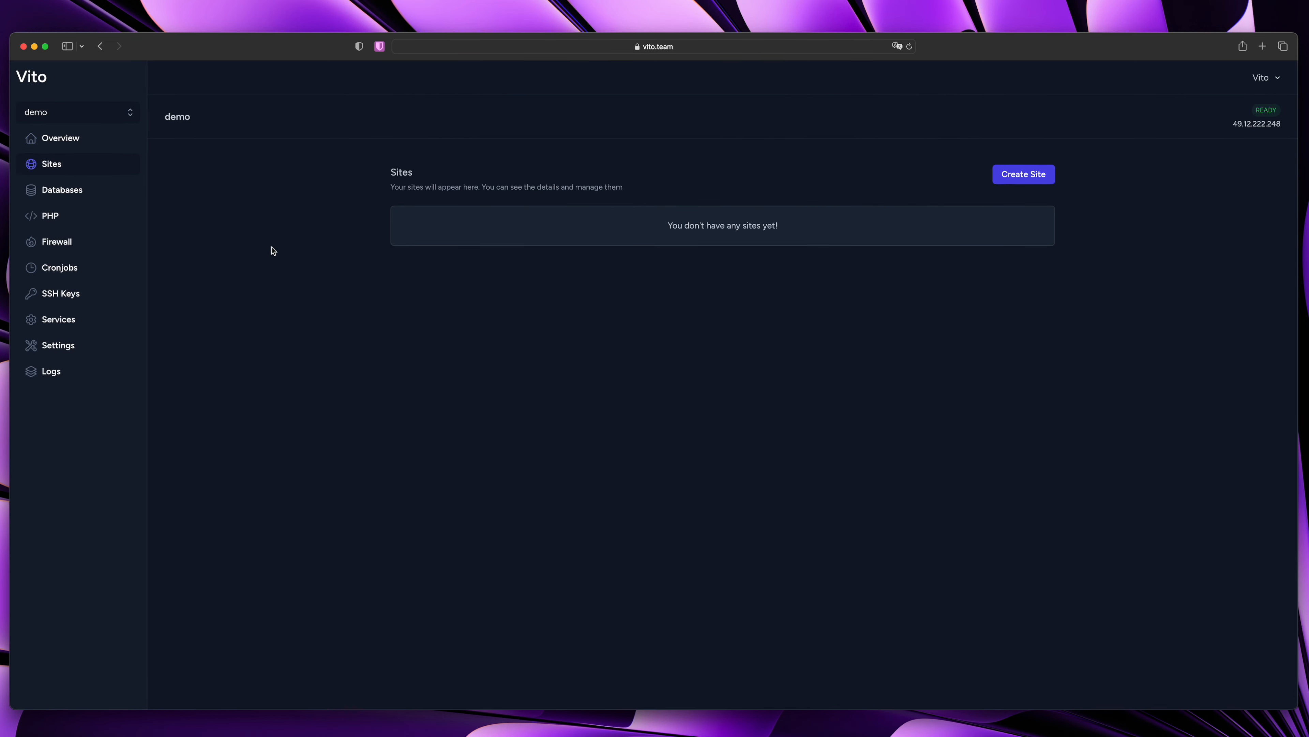
Create database vito with a linked user vito_user and a password
click(75, 190)
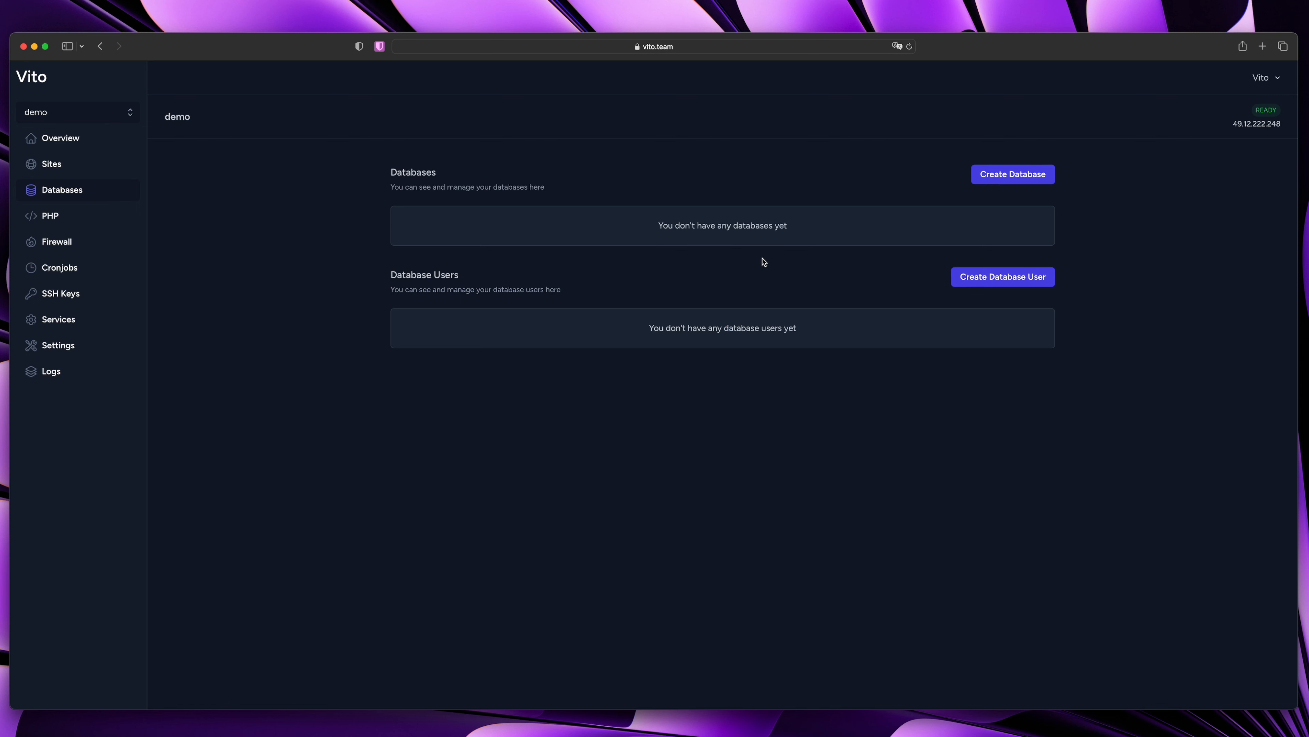
click(991, 181)
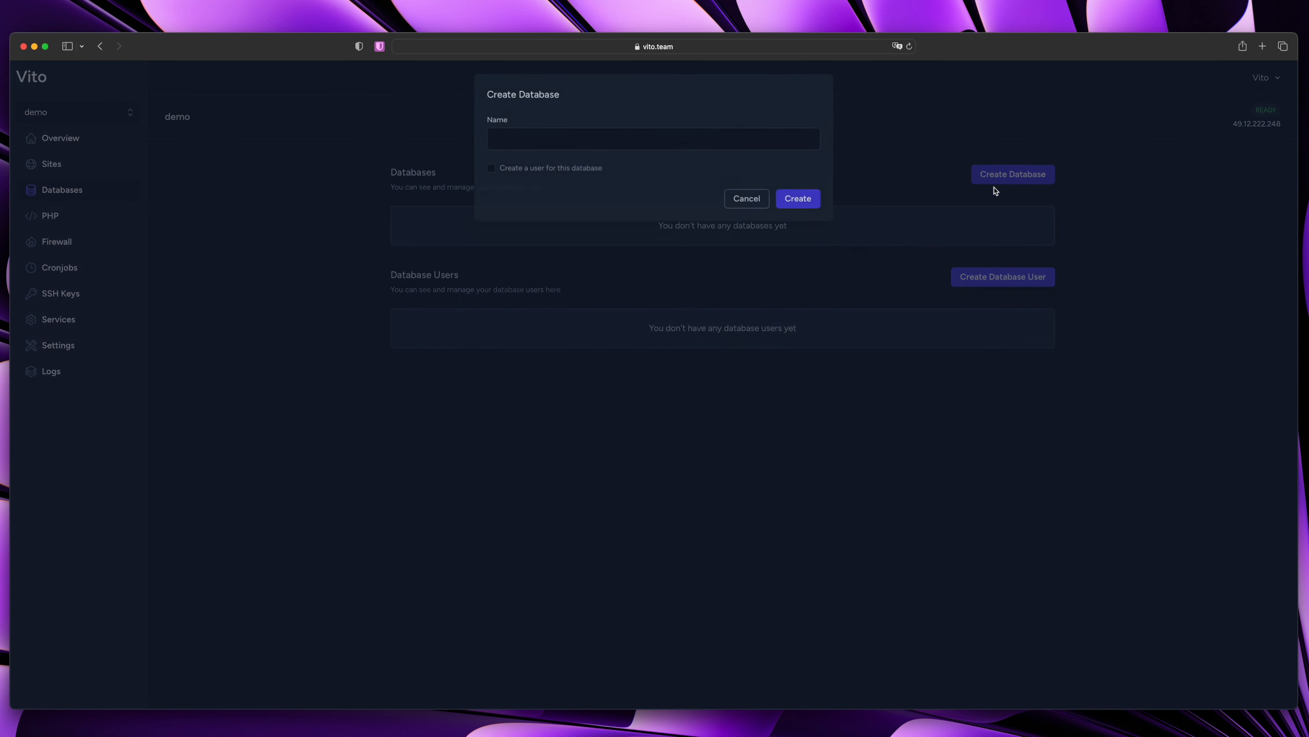
click(585, 138)
text(vito)
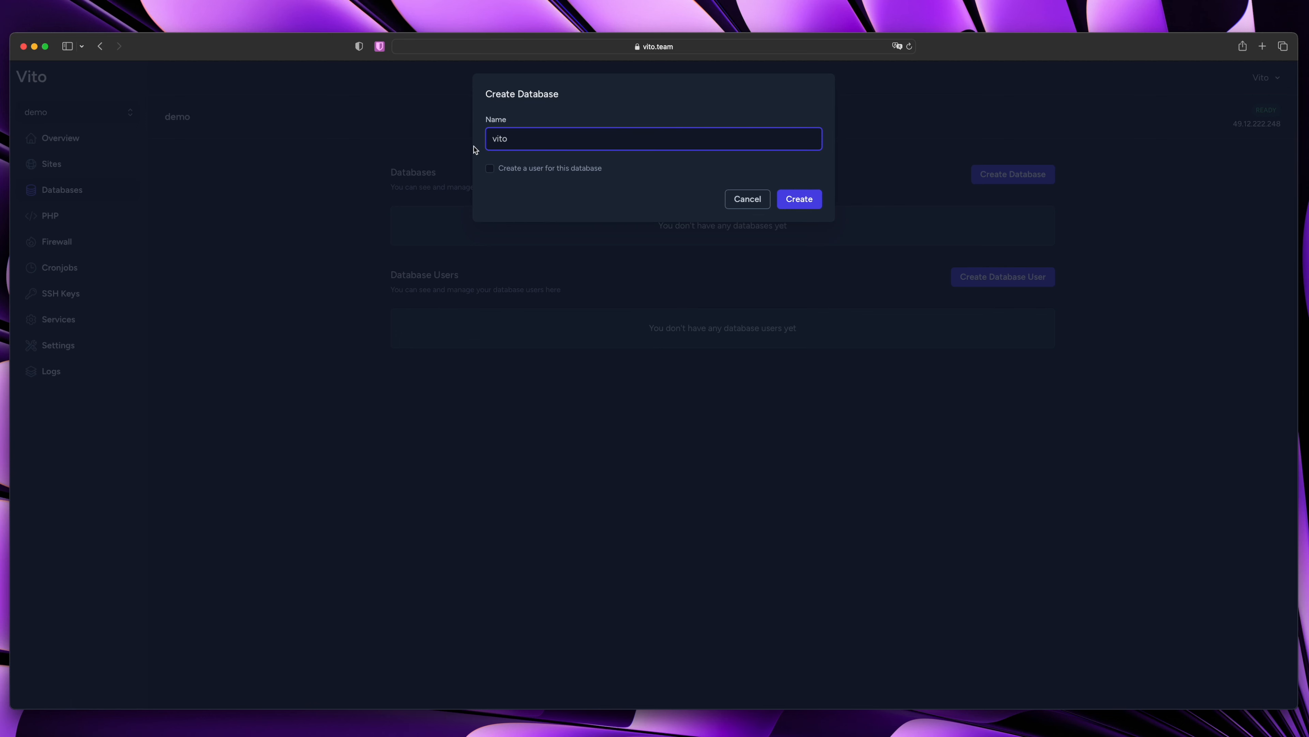
click(541, 171)
click(547, 217)
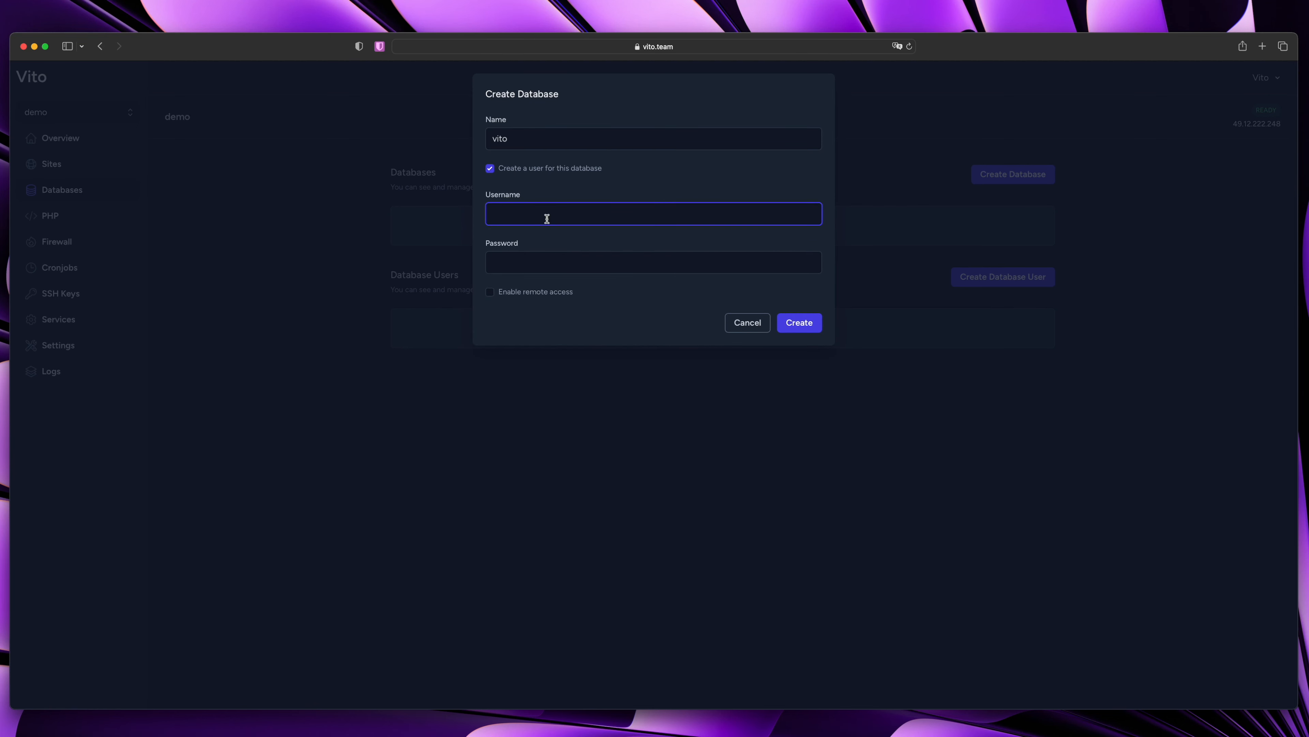
text(vito_user)
key(Tab)
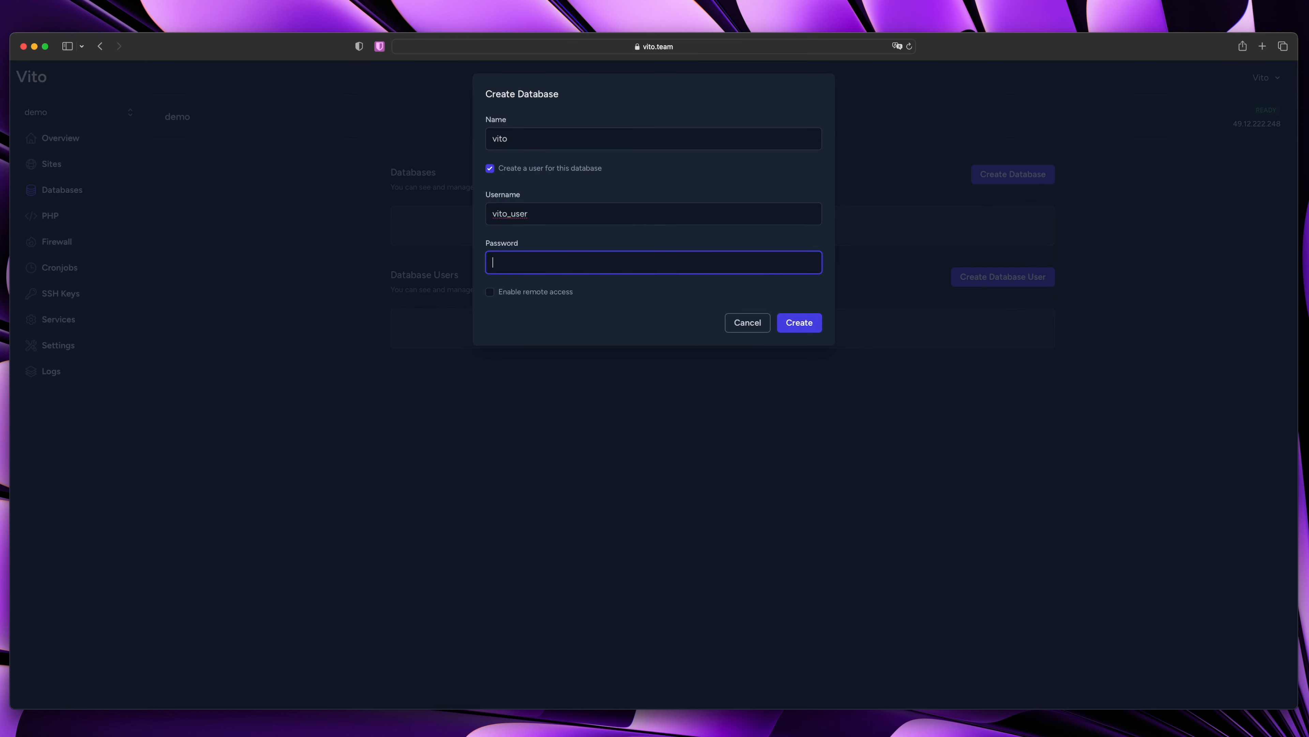
text(password)
click(799, 323)
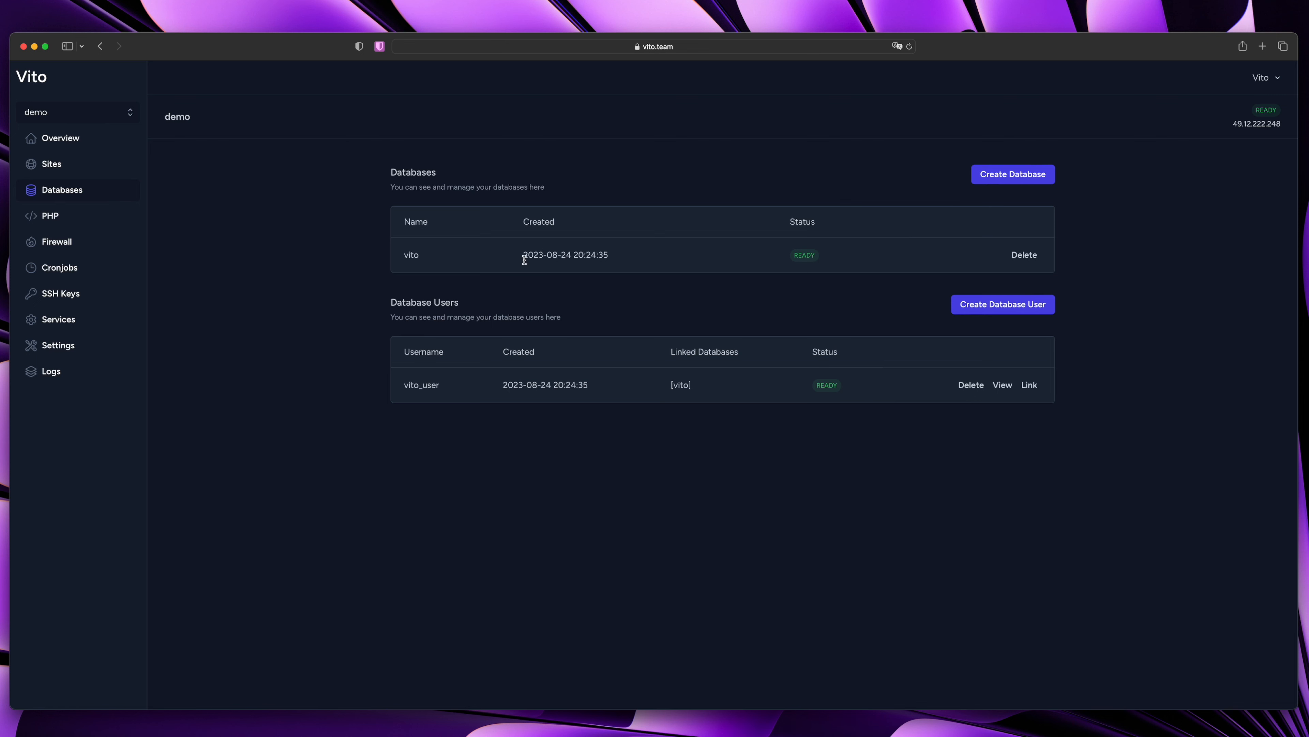
click(1004, 386)
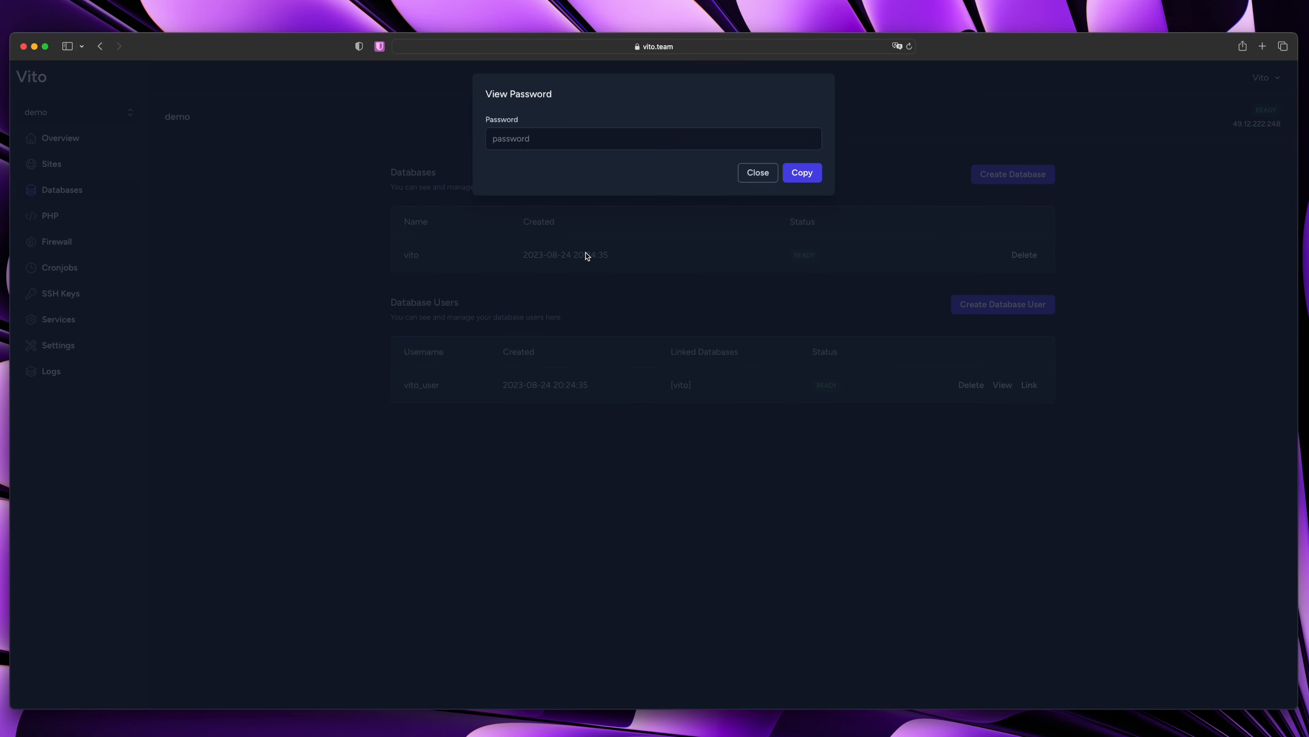
click(768, 351)
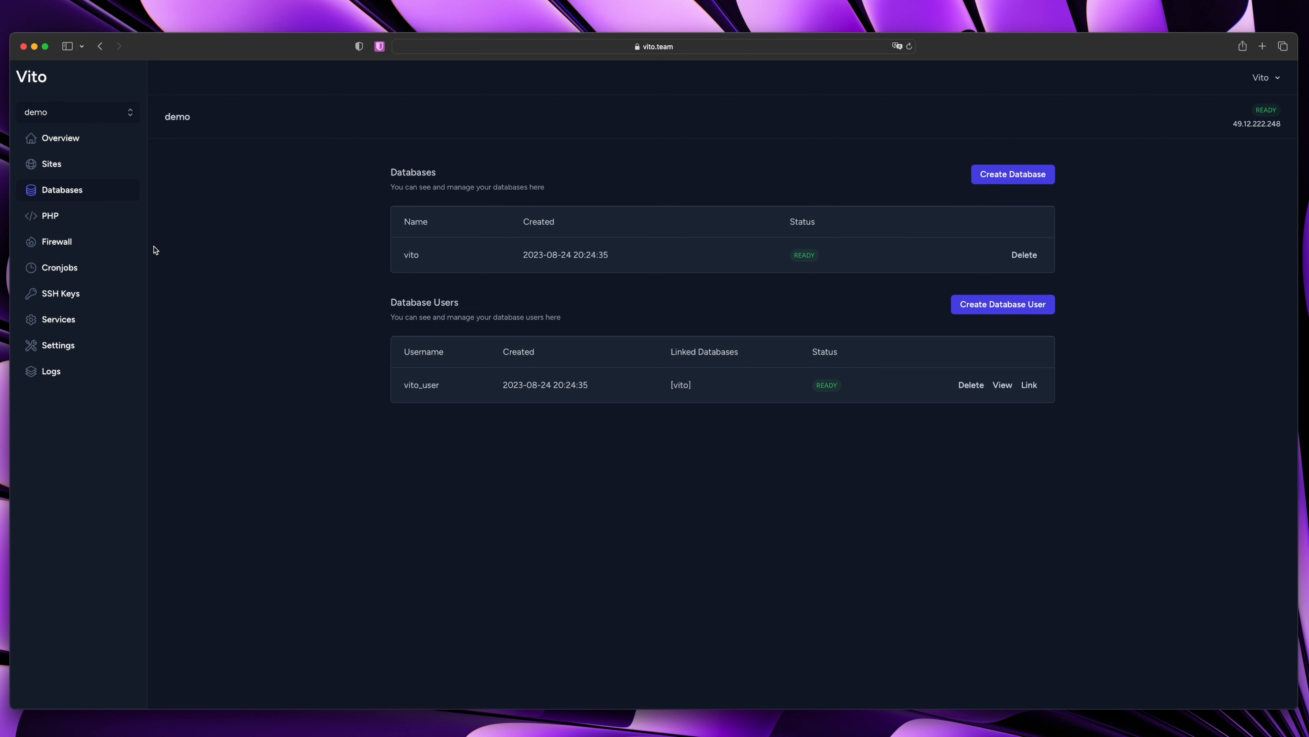
Install PHP 8.1 from the demo server's PHP page, next to PHP 8.2
click(77, 219)
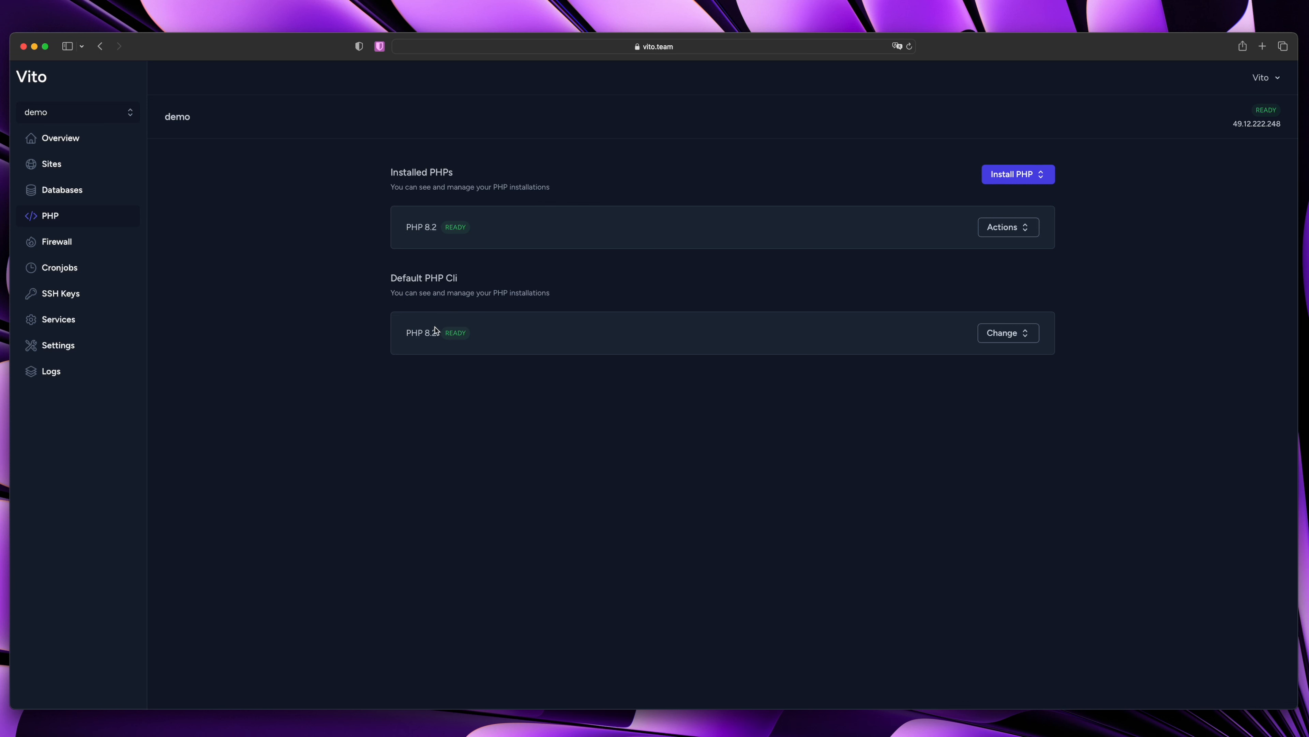
click(1029, 178)
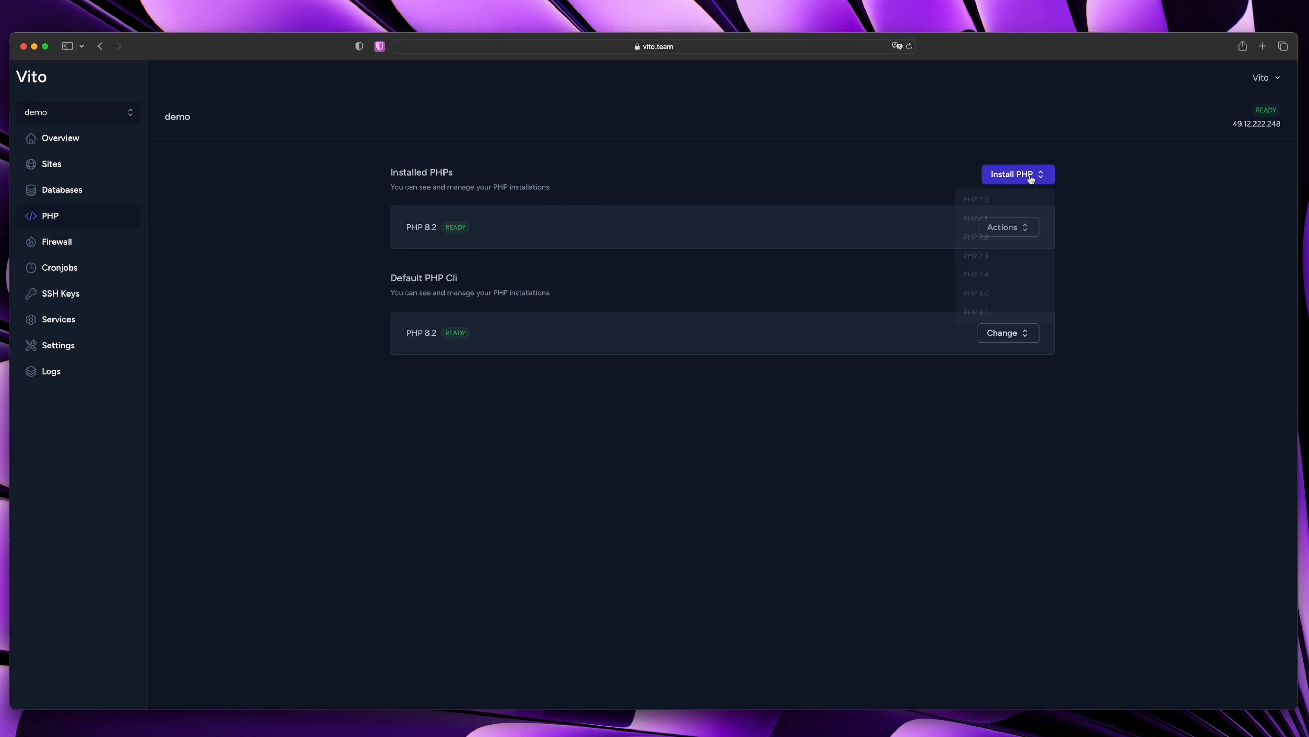
click(984, 317)
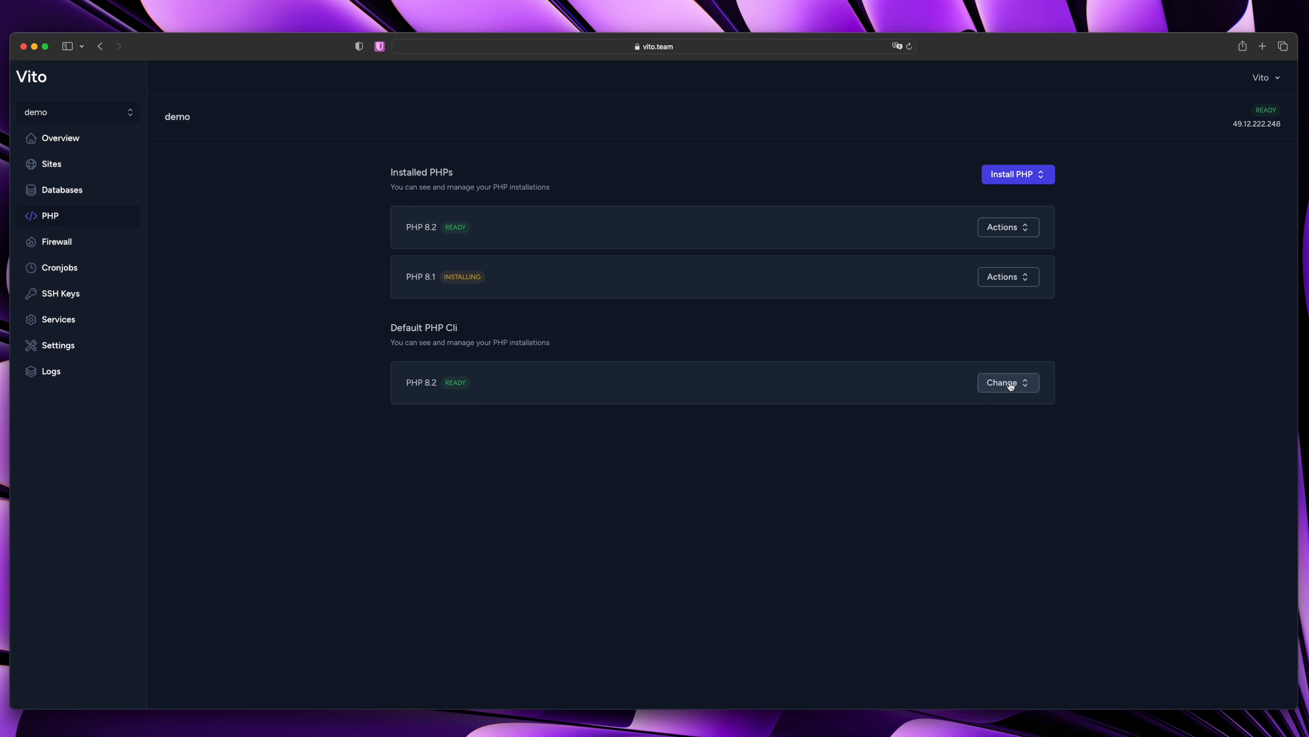
click(1026, 391)
click(745, 412)
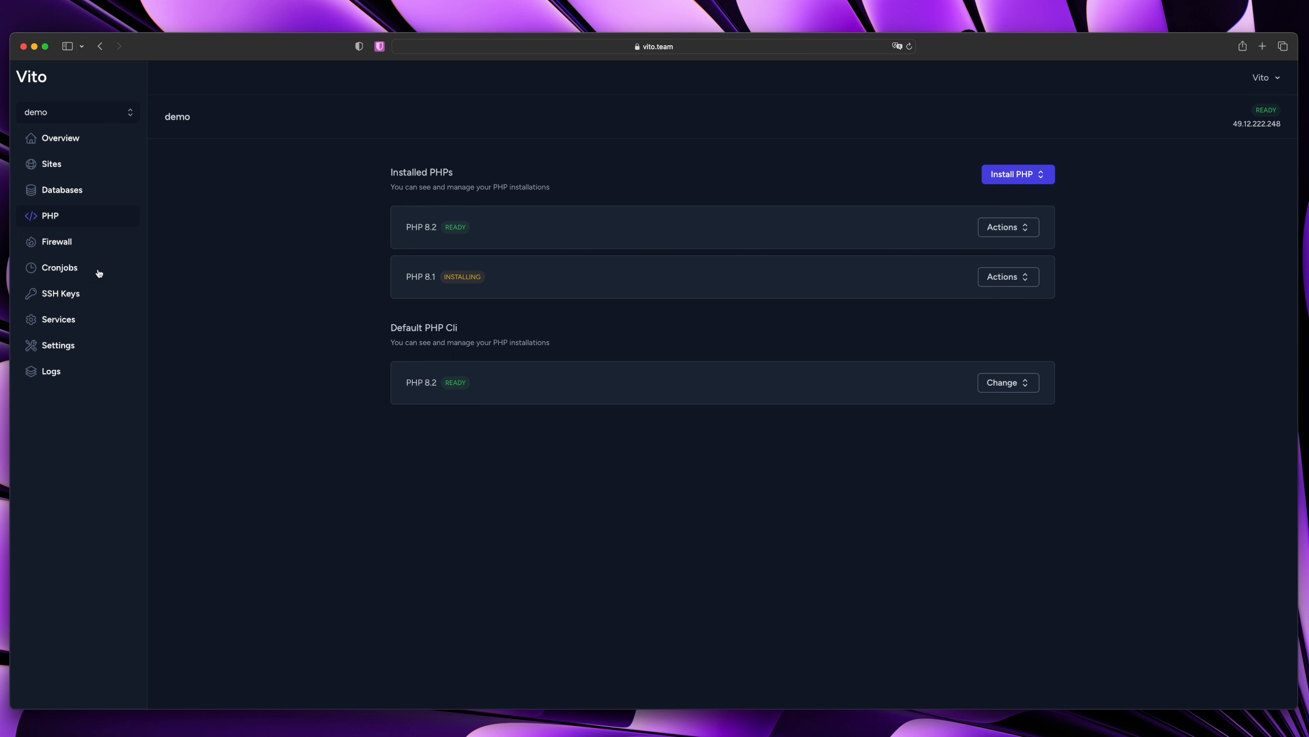
click(68, 243)
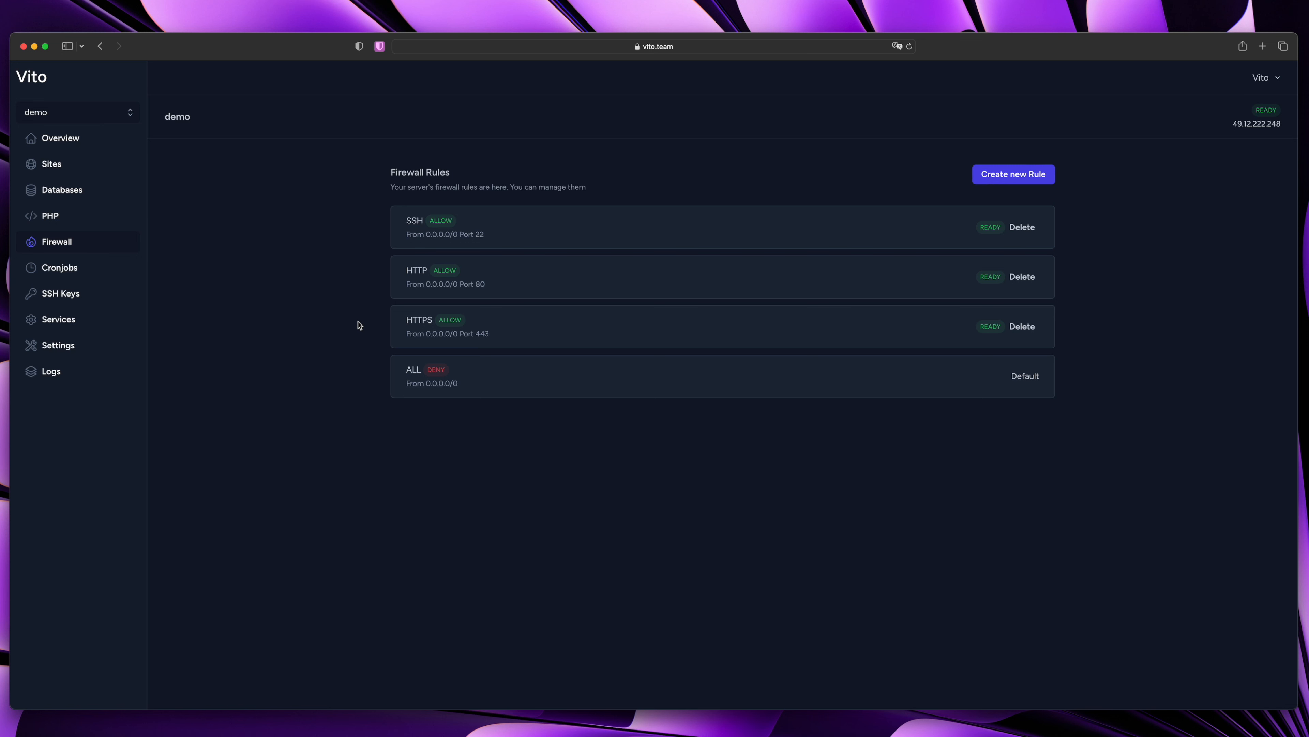
click(1016, 182)
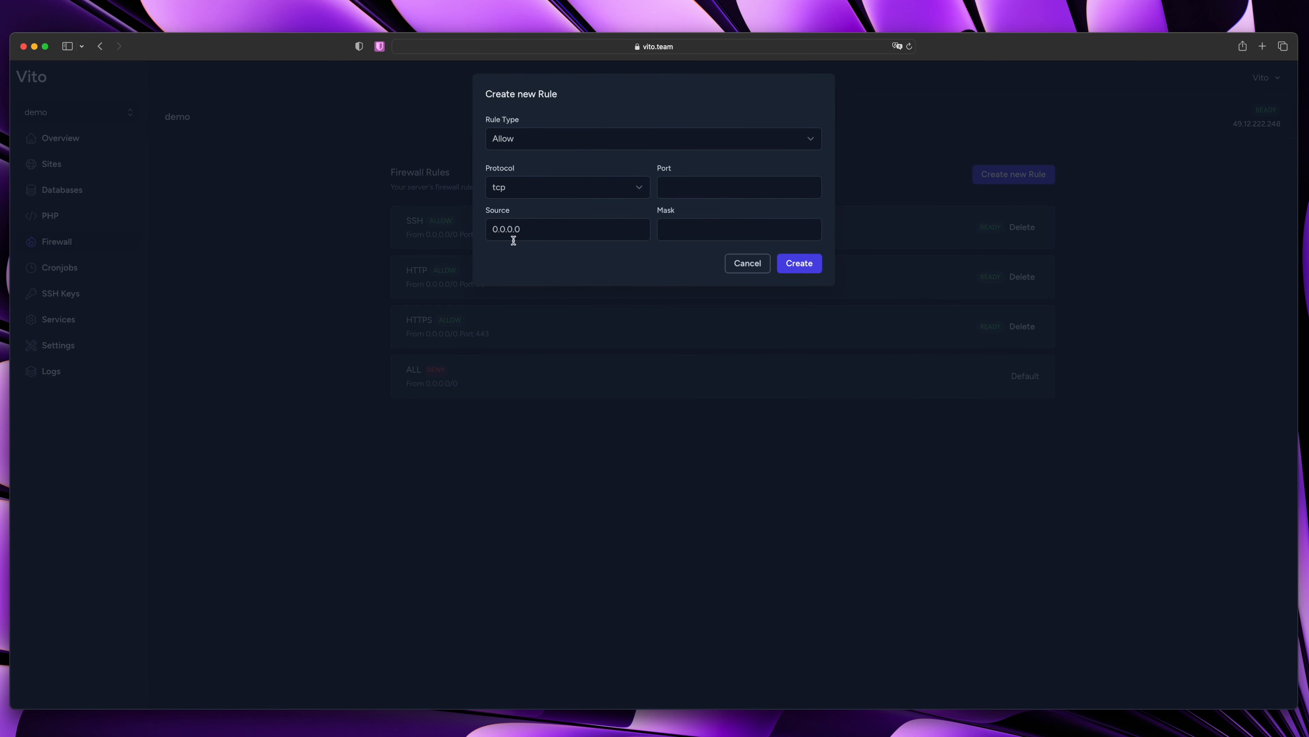
click(374, 324)
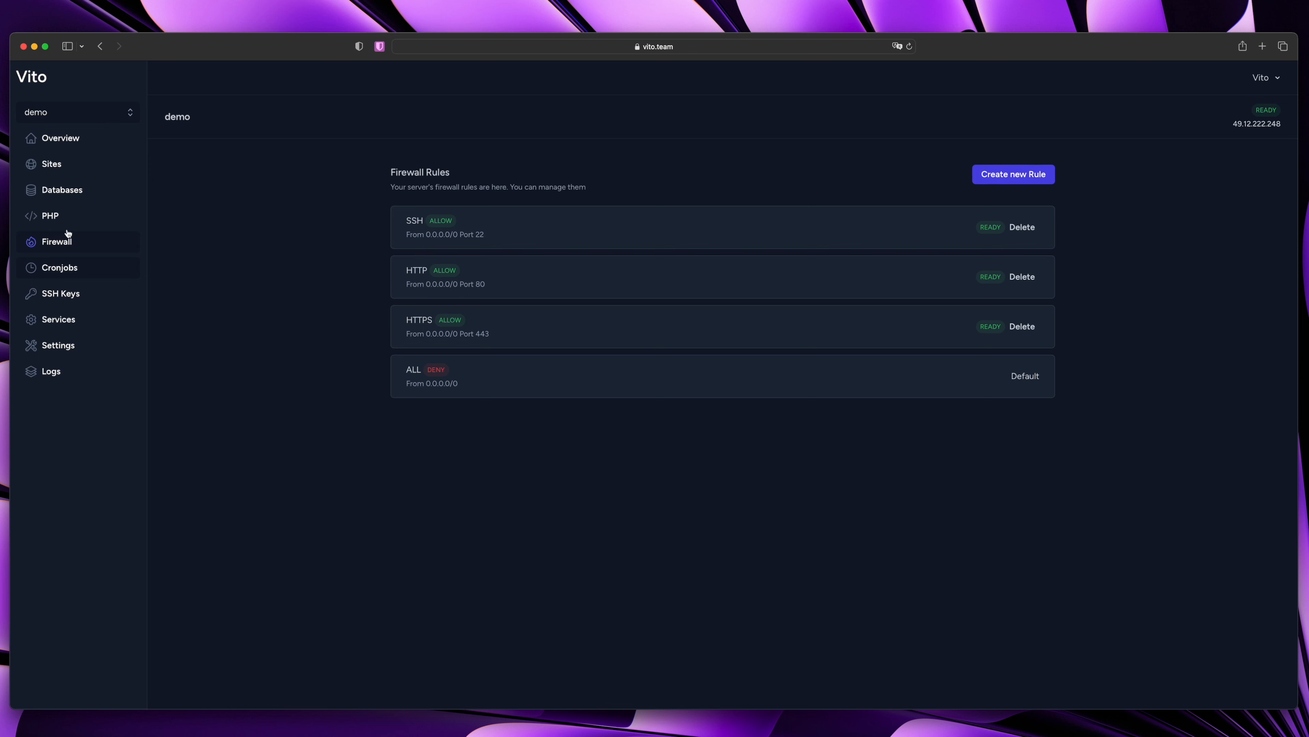
click(66, 217)
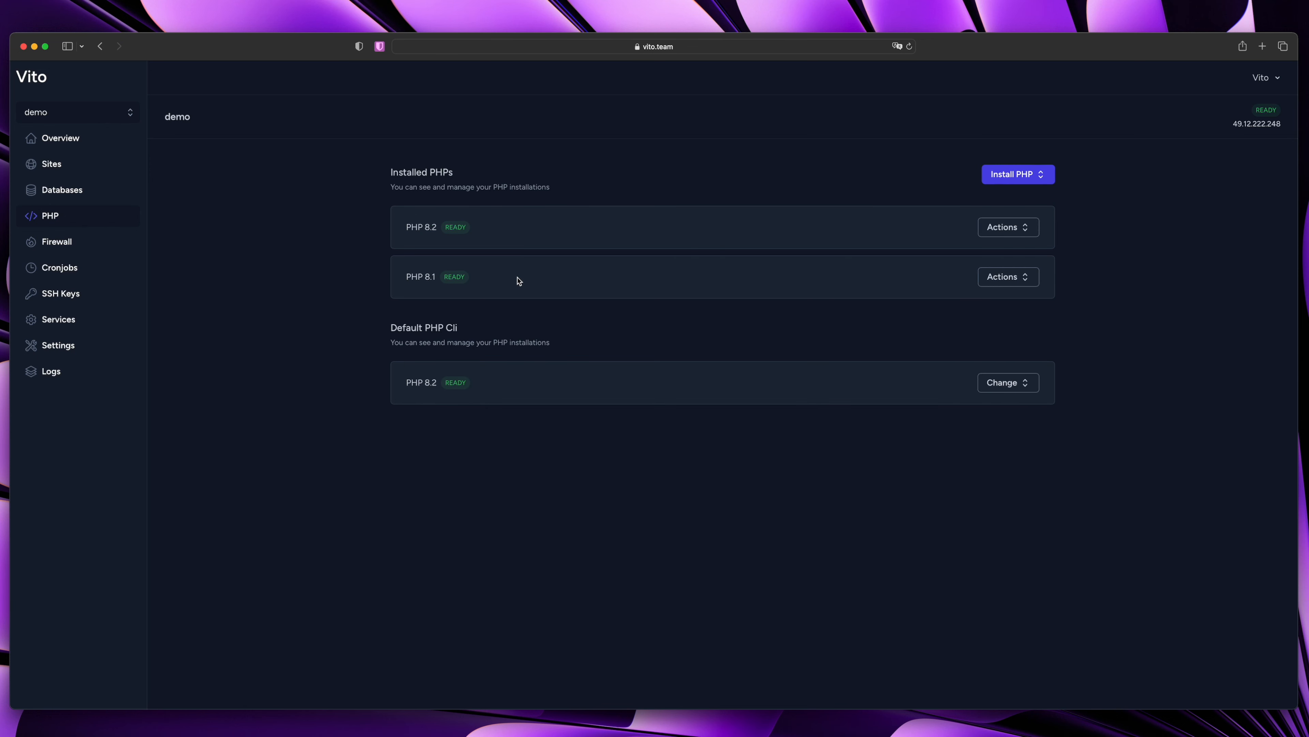
Change the Default PHP Cli to PHP 8.1 and view PHP 8.2's actions
click(1015, 384)
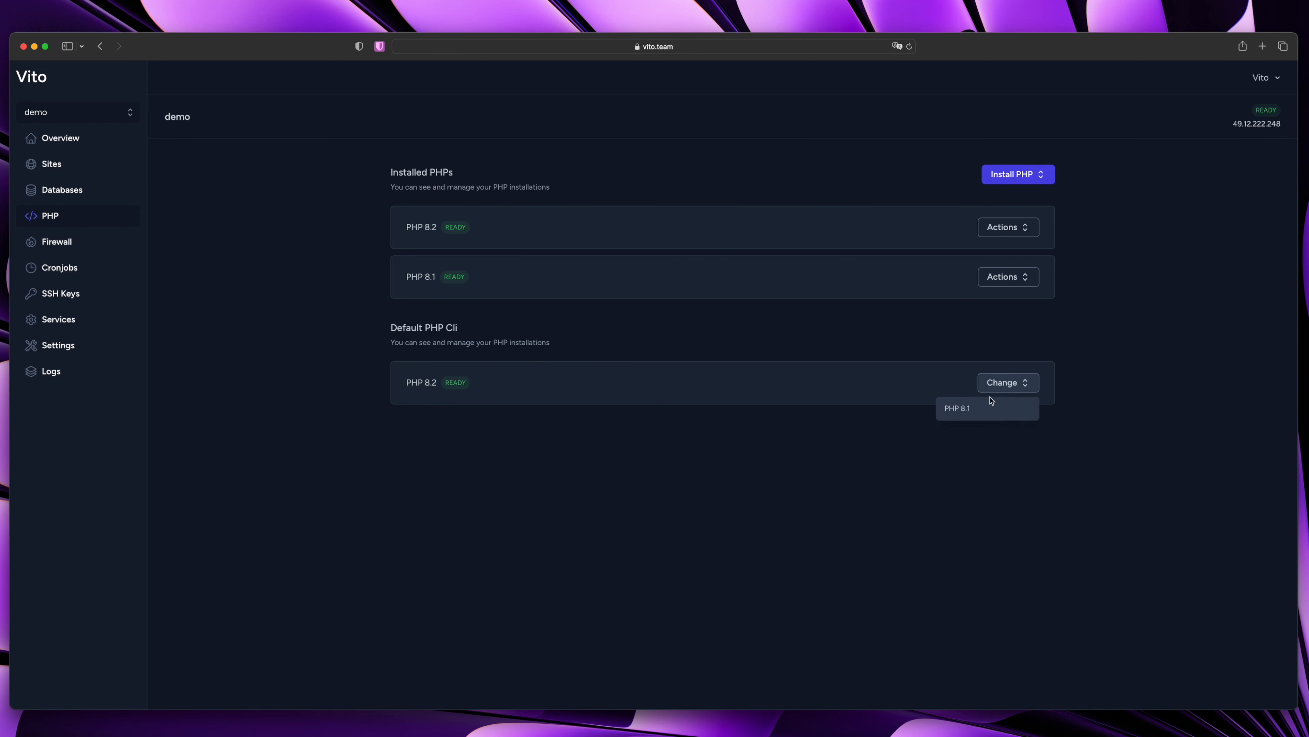
click(968, 408)
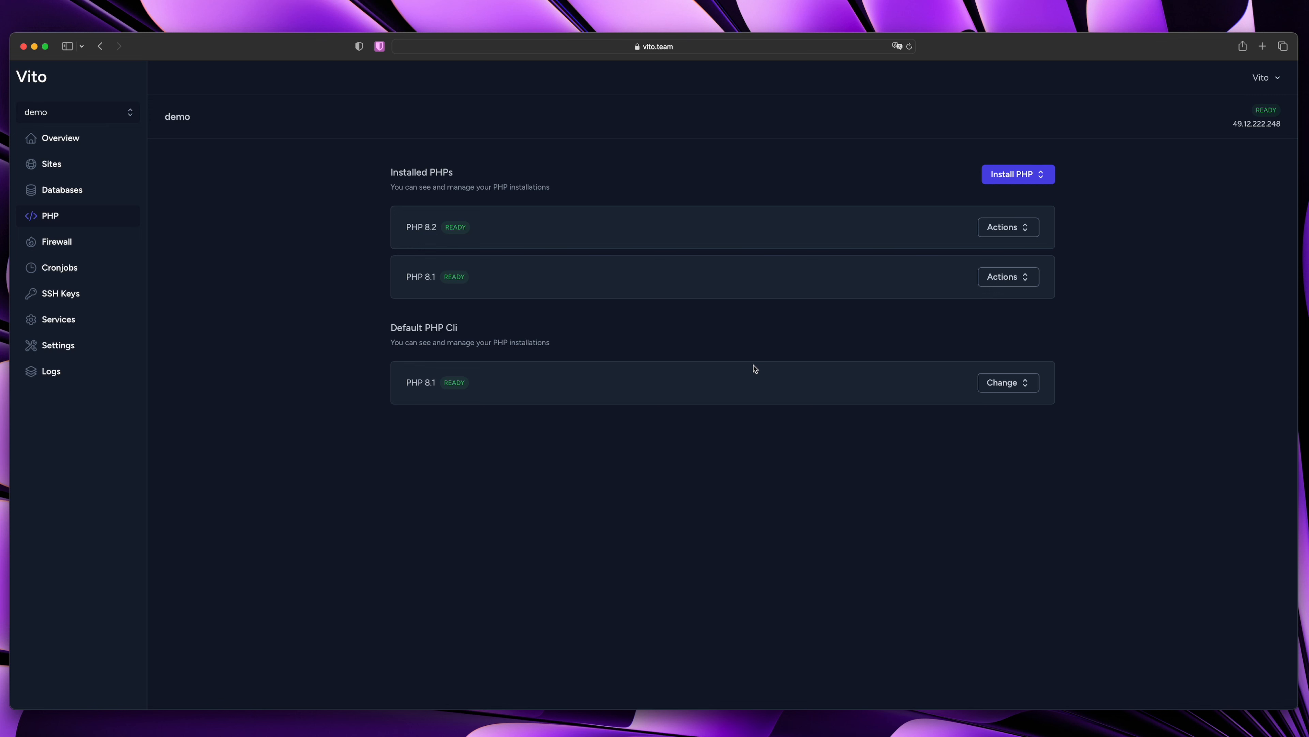
drag(402, 383, 472, 384)
click(648, 384)
click(1014, 226)
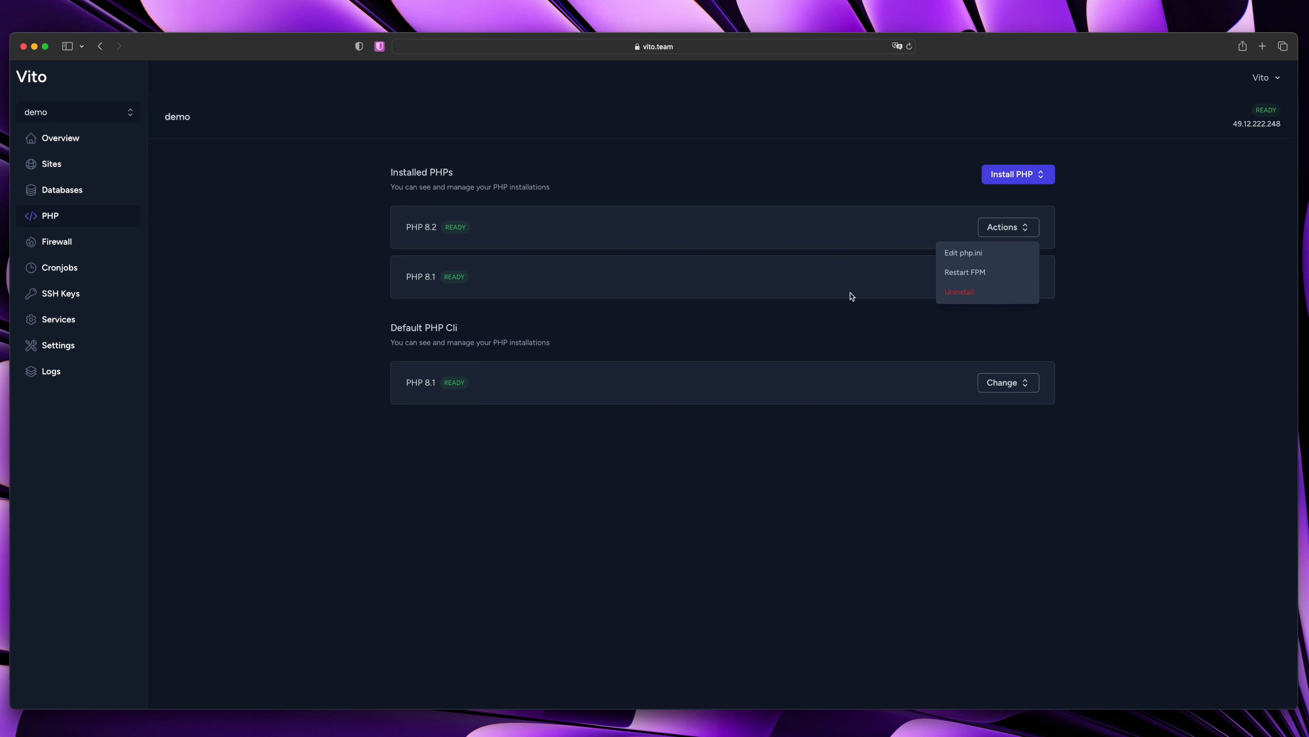
Look through PHP 8.1's php.ini, cancel without saving, and go to Sites
click(830, 247)
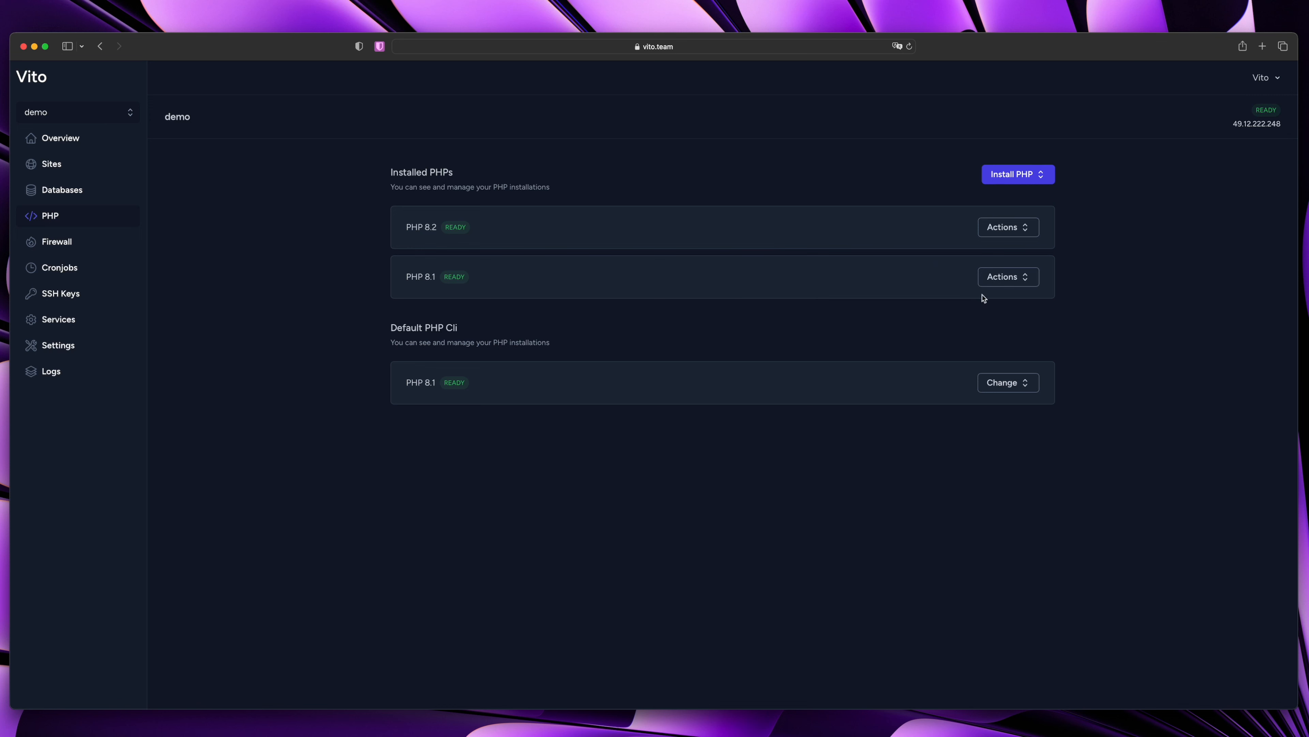
click(1004, 286)
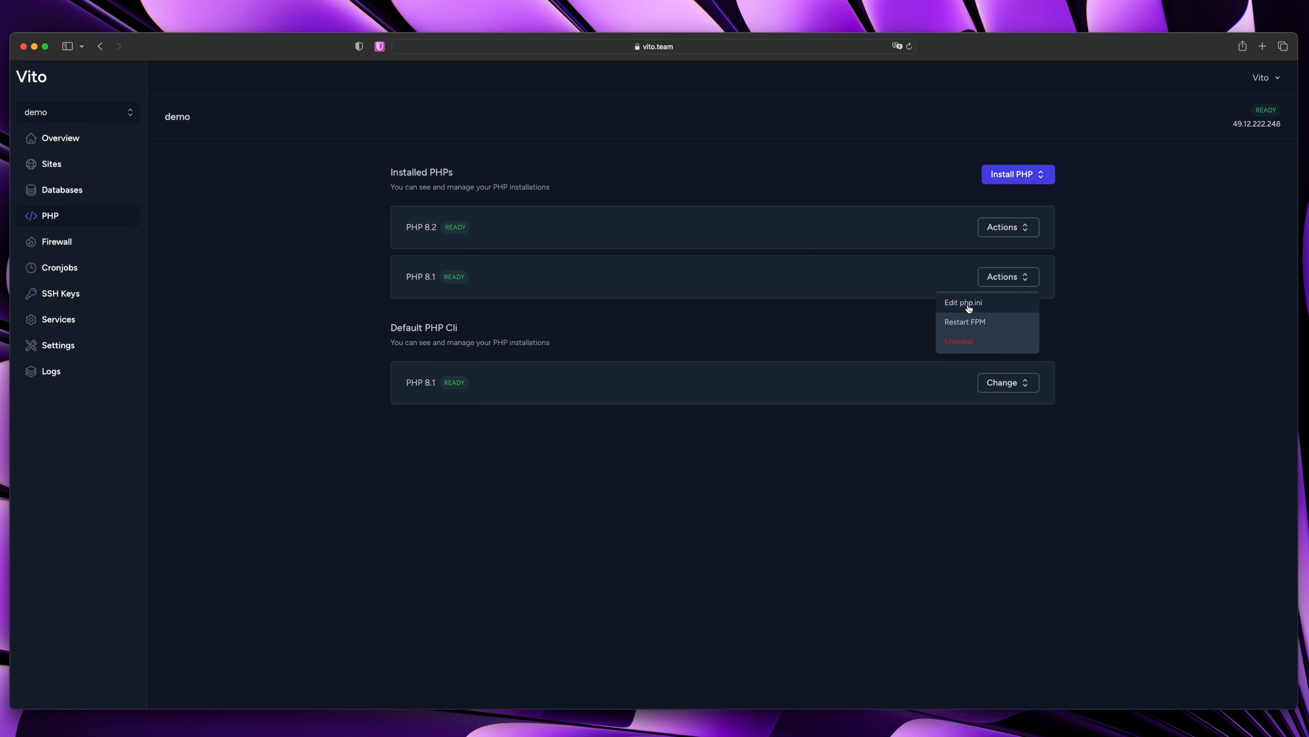
click(987, 309)
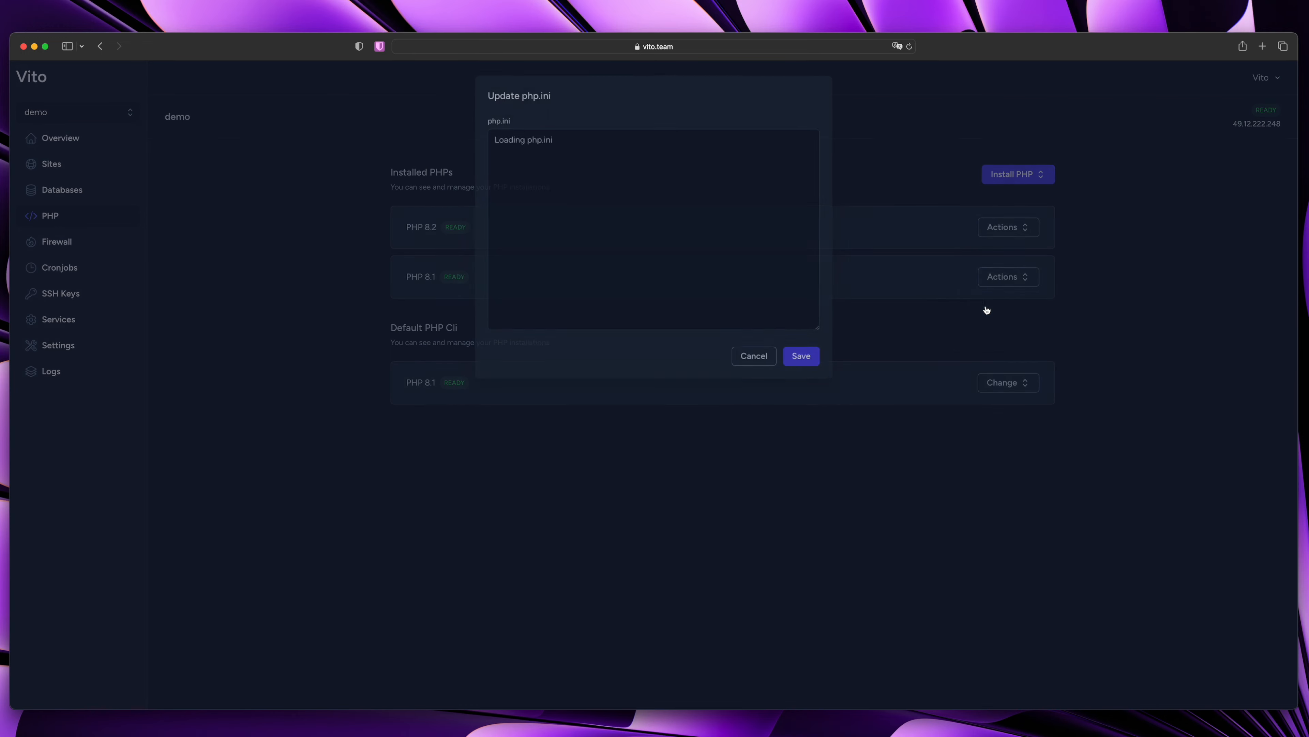
scroll(563, 230, down, 5)
scroll(563, 231, down, 15)
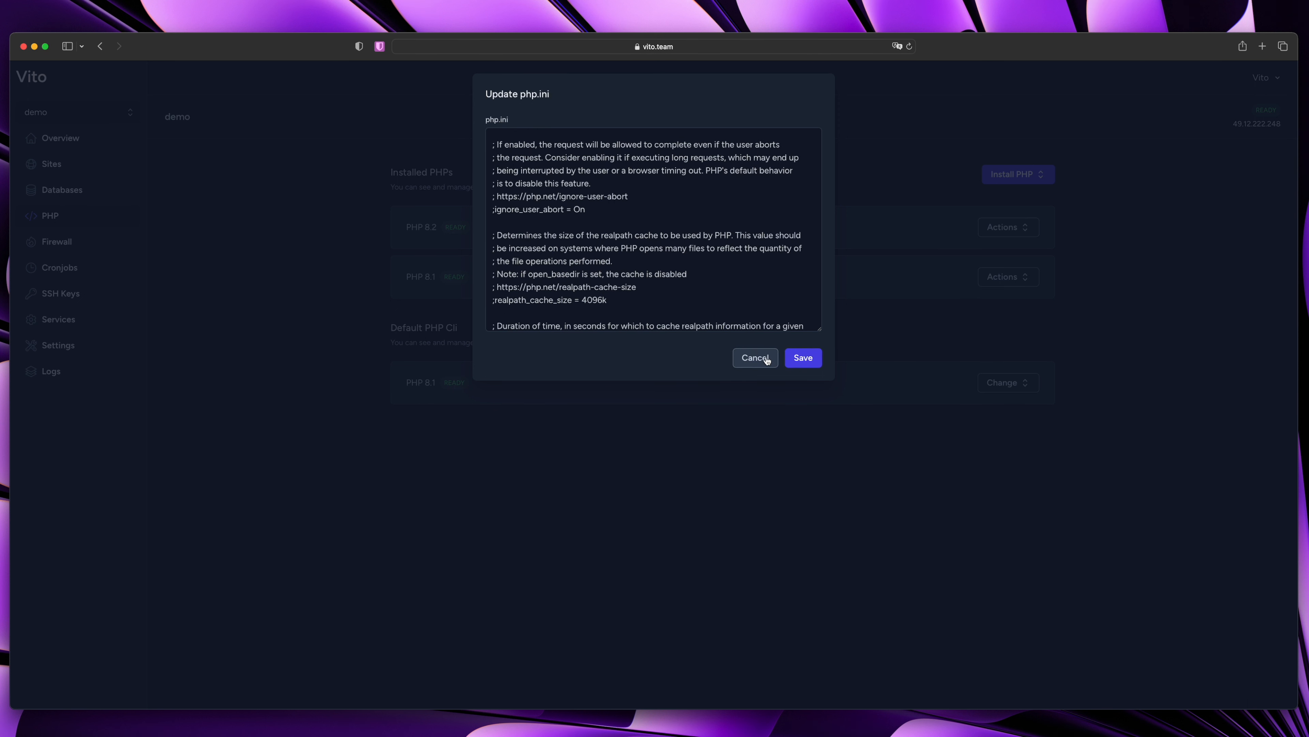
click(754, 359)
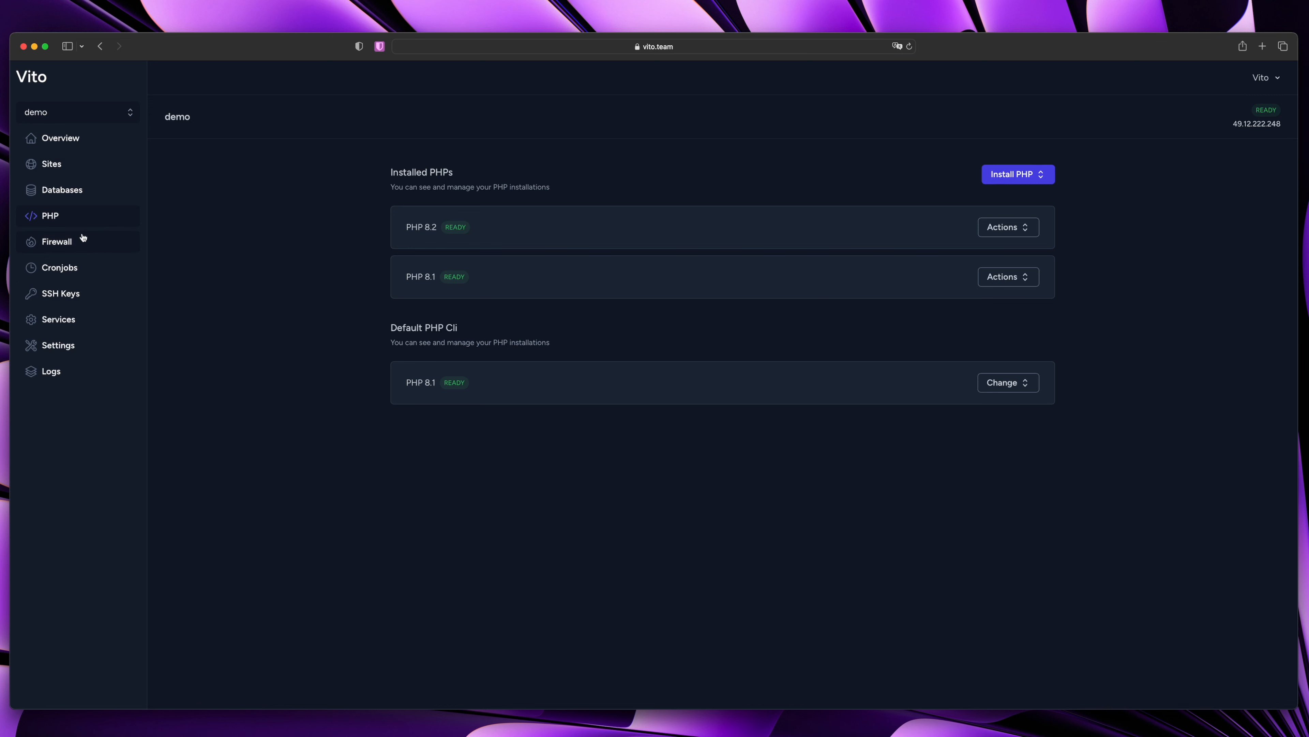
click(98, 169)
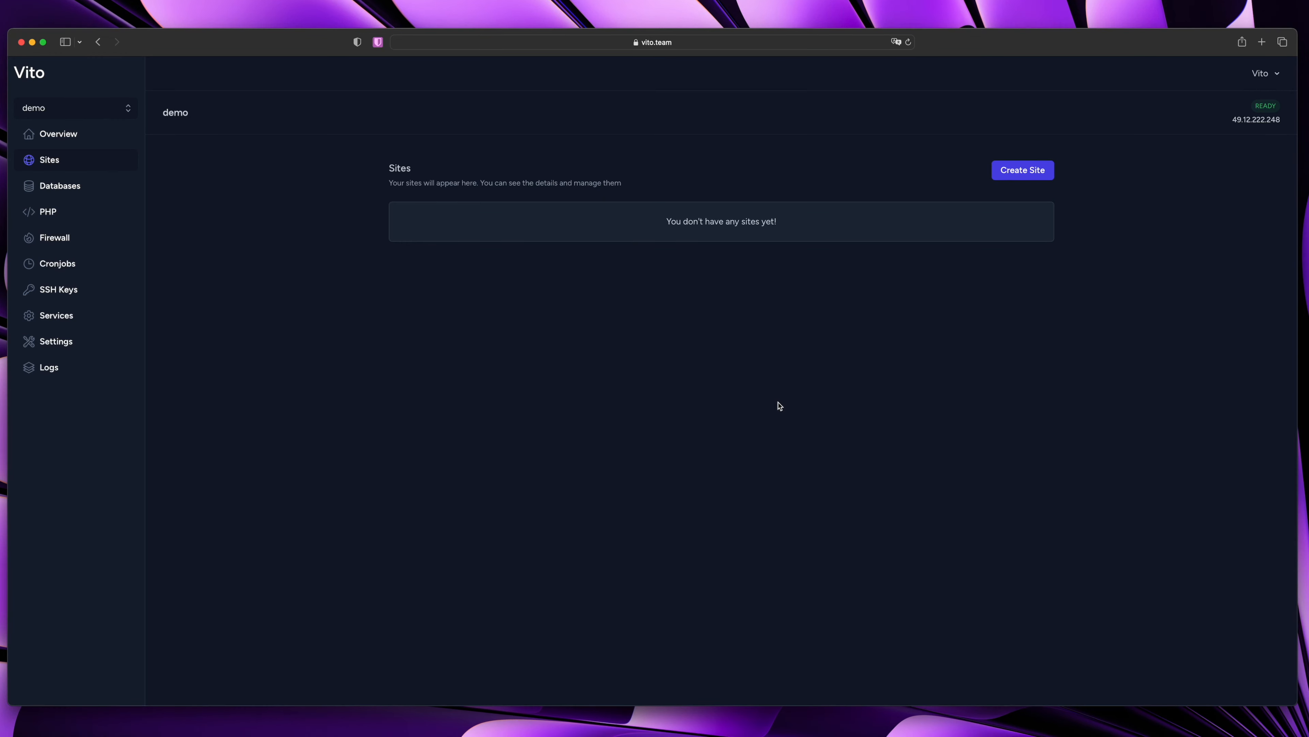
Open the Create new site form with laravel type and public web directory
click(1024, 171)
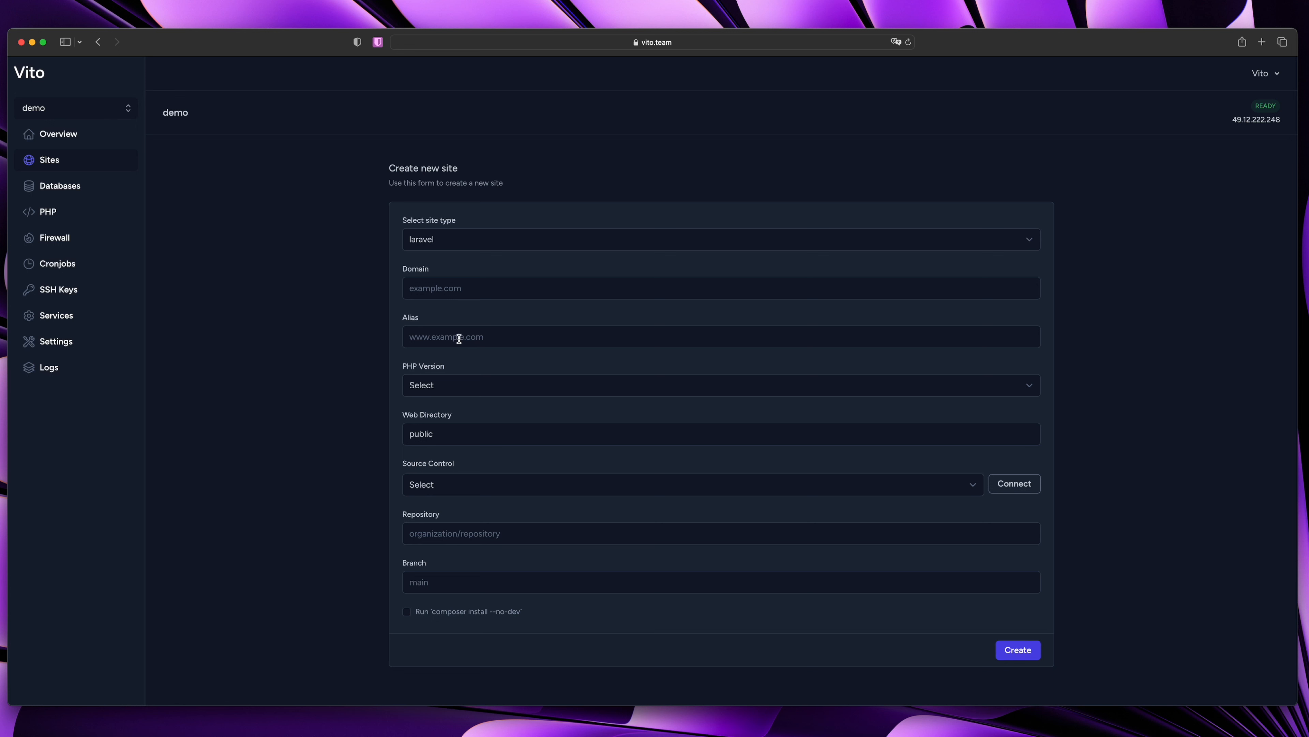
Enter demo.vitodeploy.com as the new site's domain
click(432, 290)
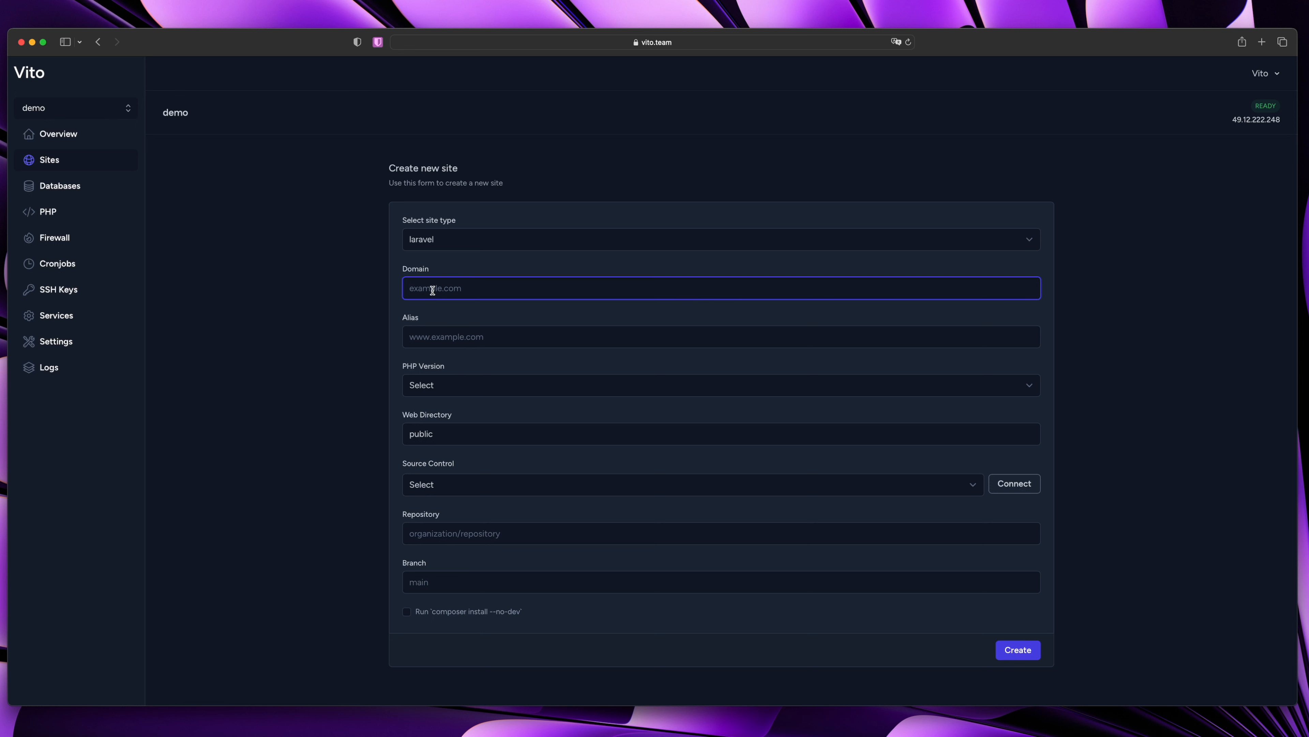
text(demo.vitodeploy.com)
drag(500, 289, 406, 289)
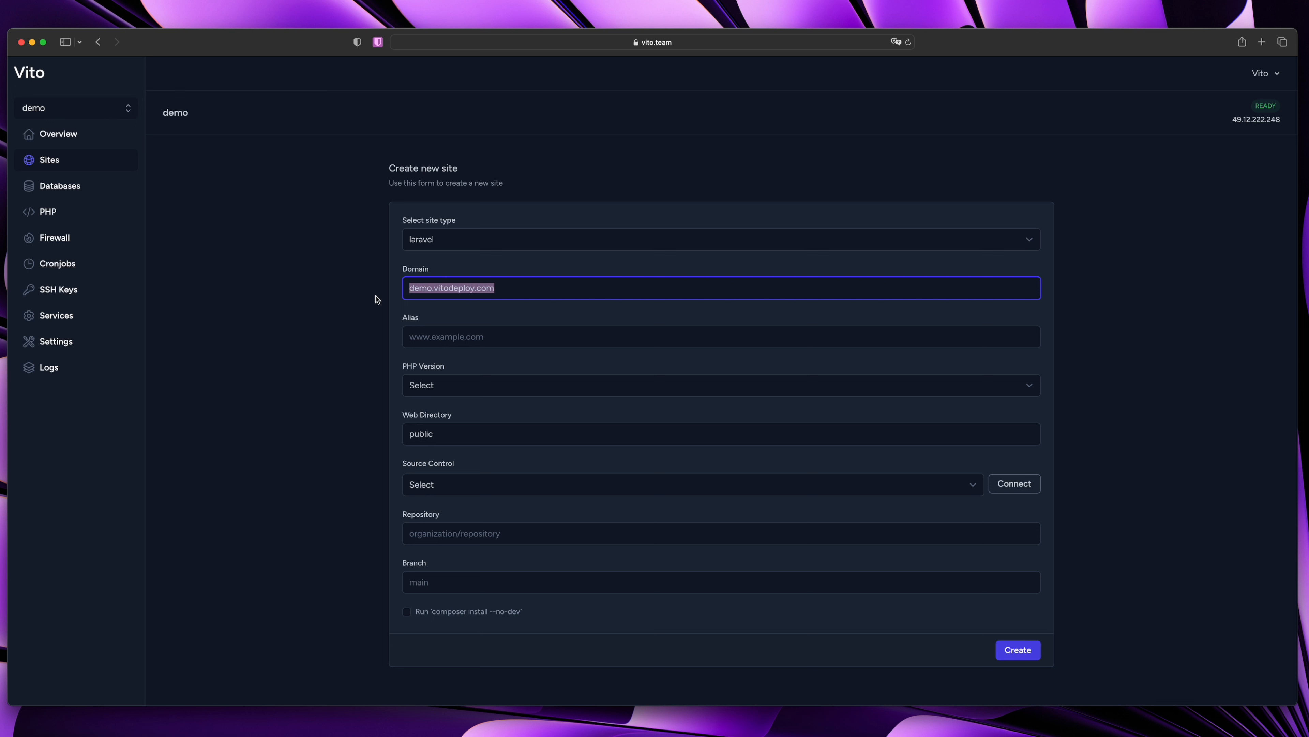
click(1249, 138)
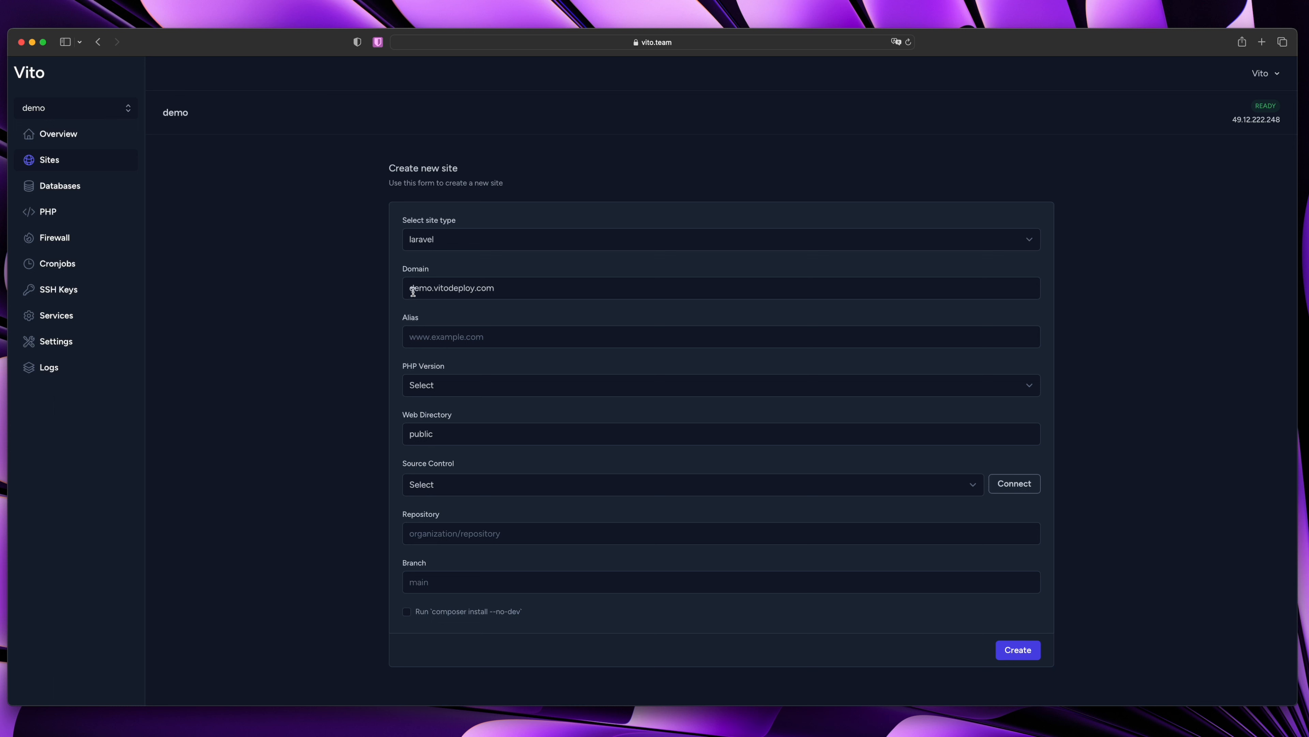
drag(410, 289, 552, 289)
click(358, 335)
Leave the Alias field empty, deleting the typed 'www'
click(441, 339)
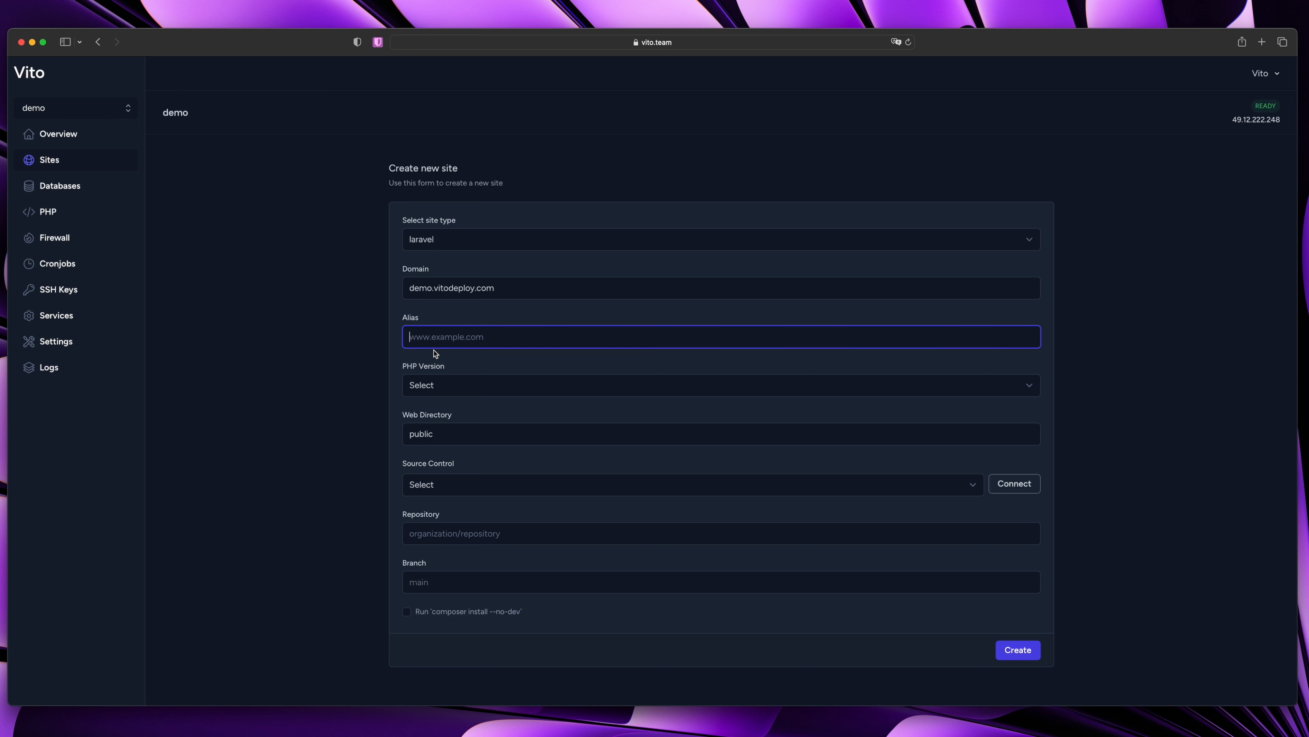
text(www.)
key(super+a)
key(BackSpace)
Choose PHP 8.1 as the site's PHP version
click(488, 385)
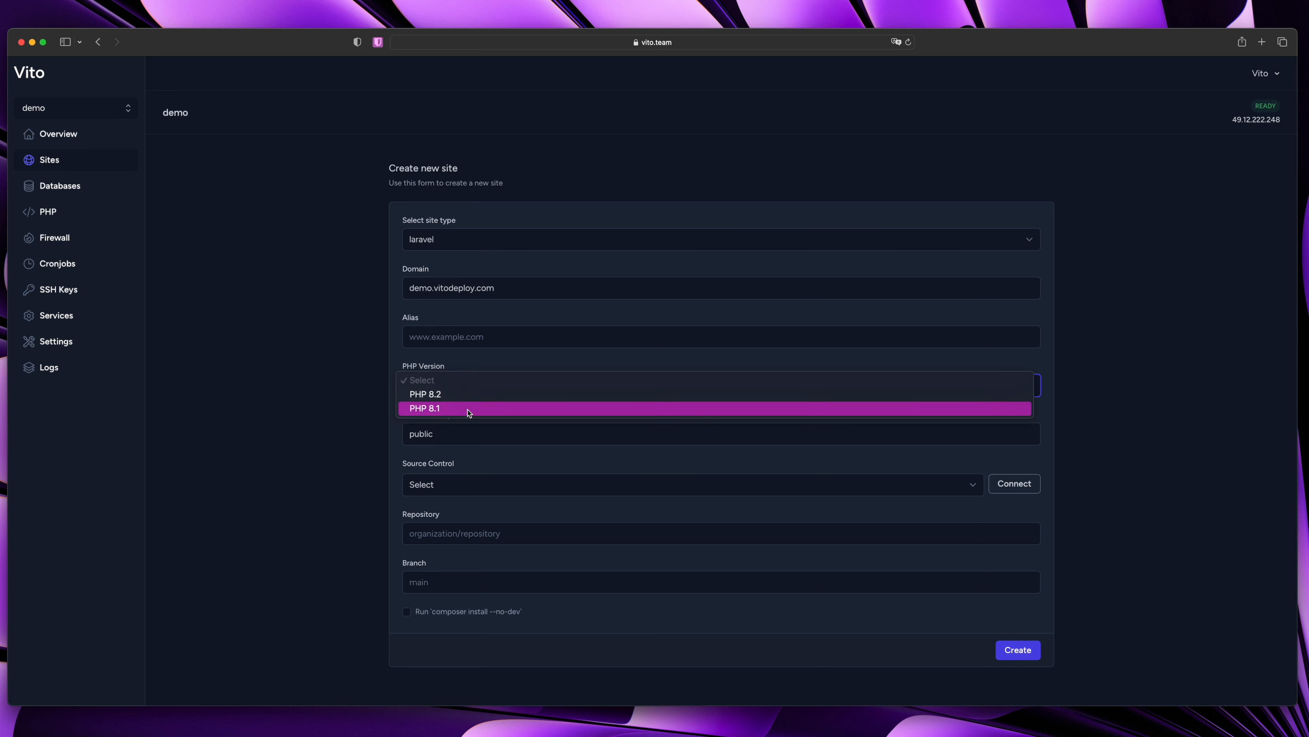
click(469, 408)
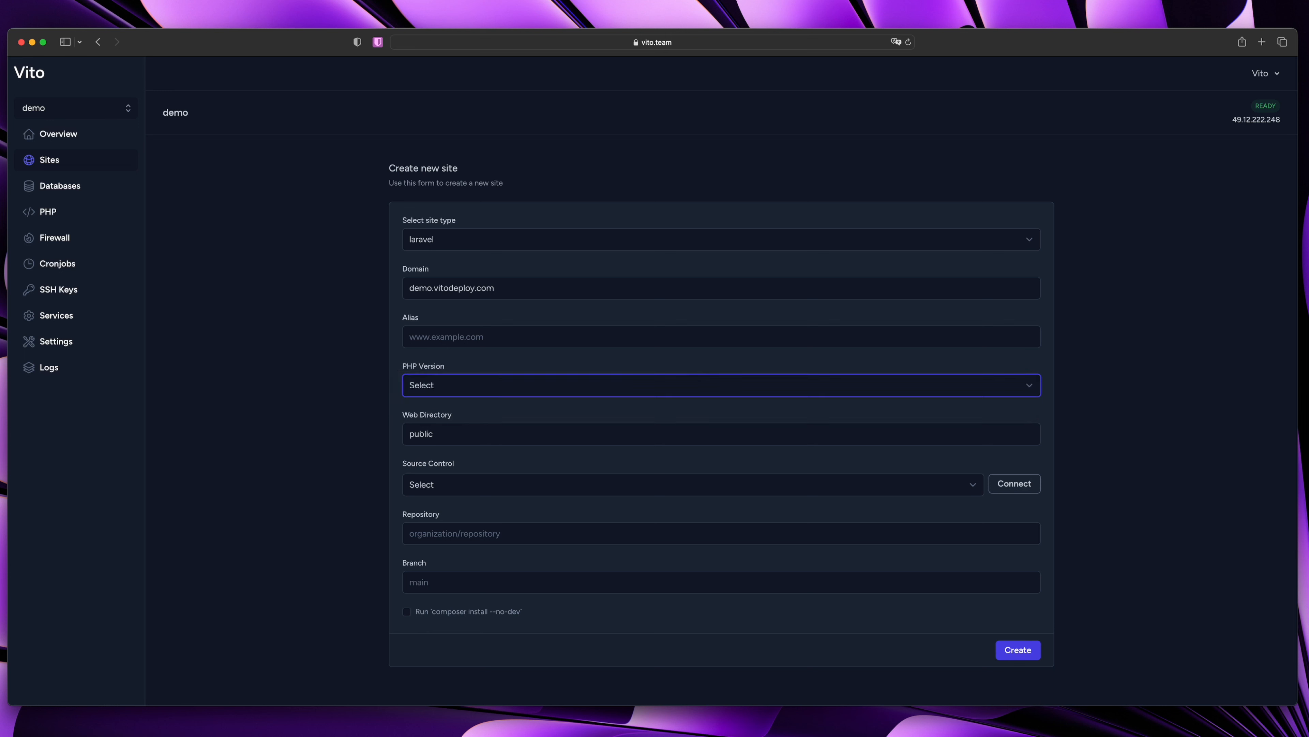
key(super+Tab)
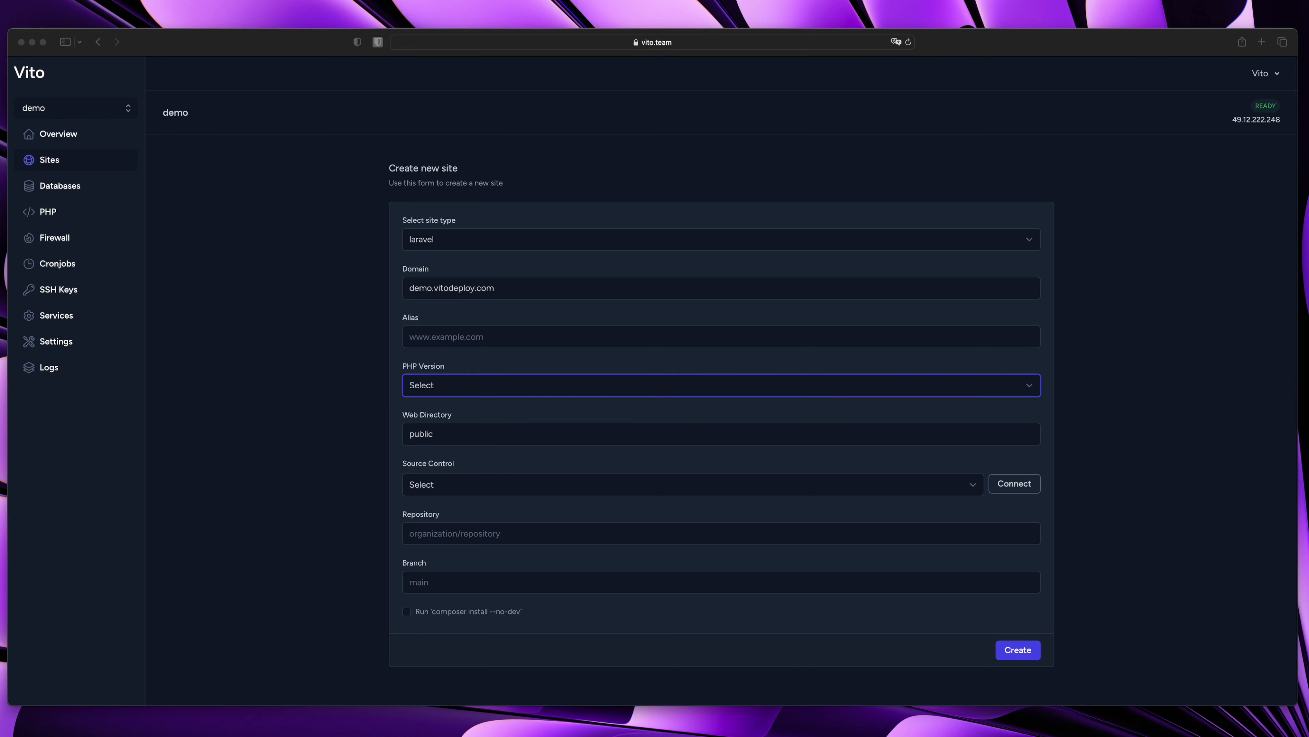
click(573, 417)
click(492, 387)
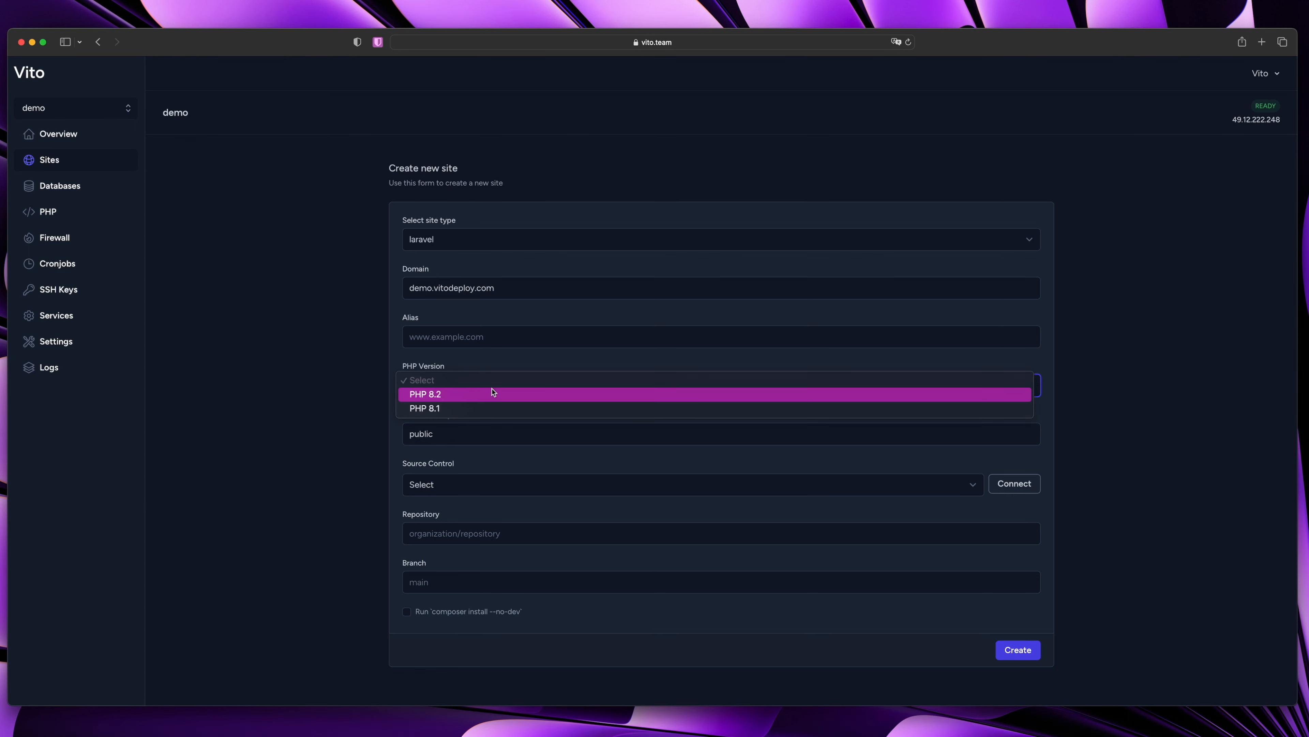
click(512, 409)
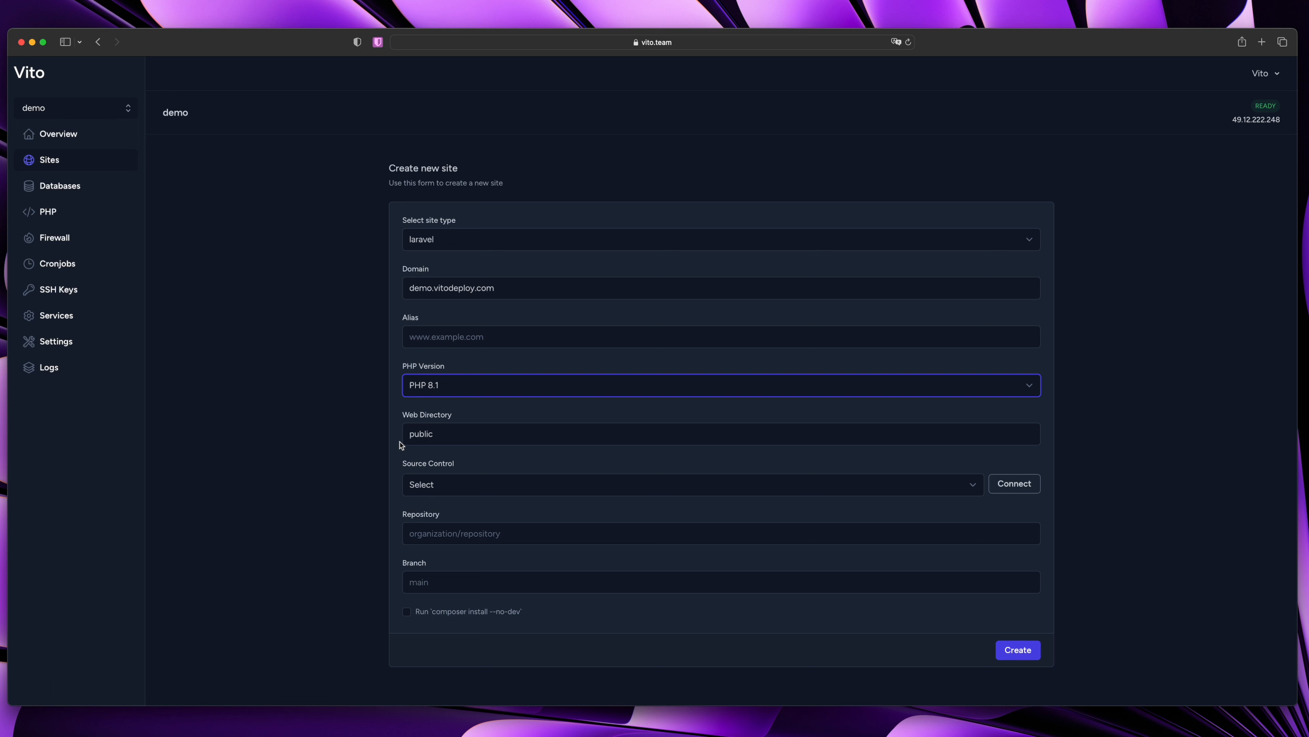
click(466, 434)
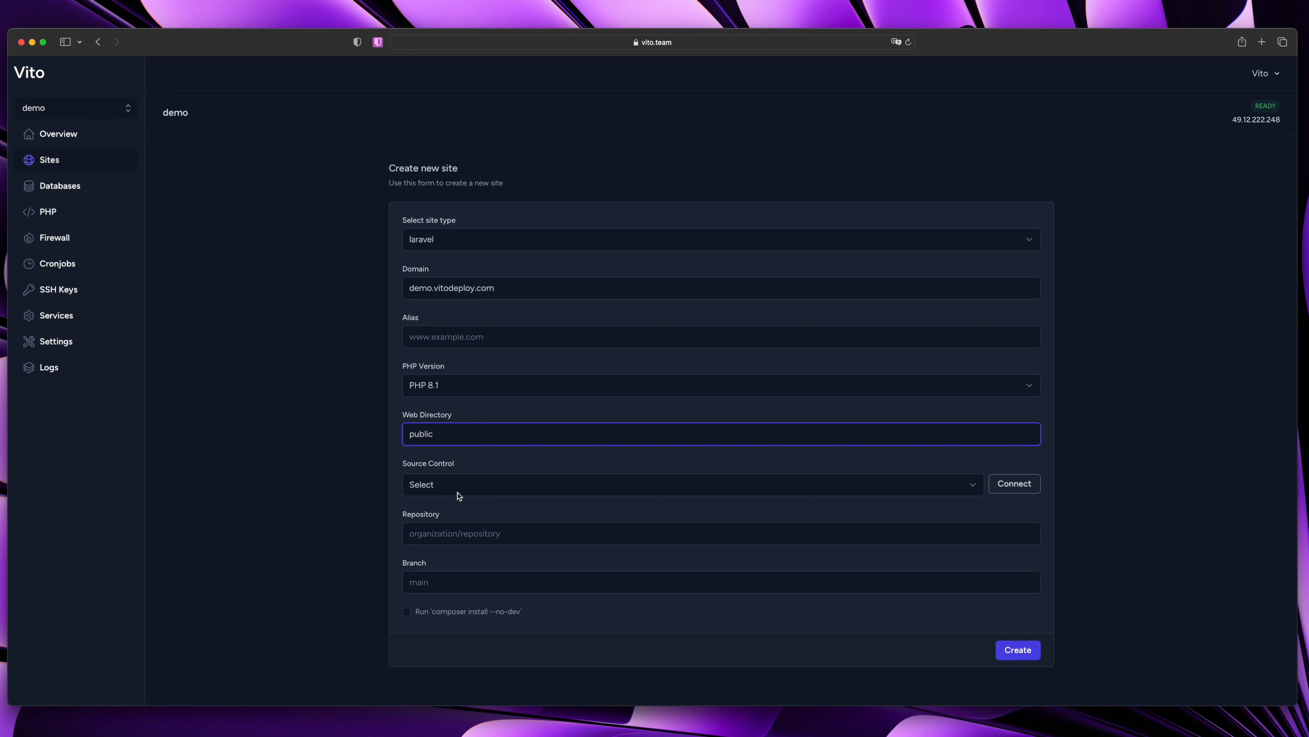
Check the source control list, then go connect a source control provider
click(526, 483)
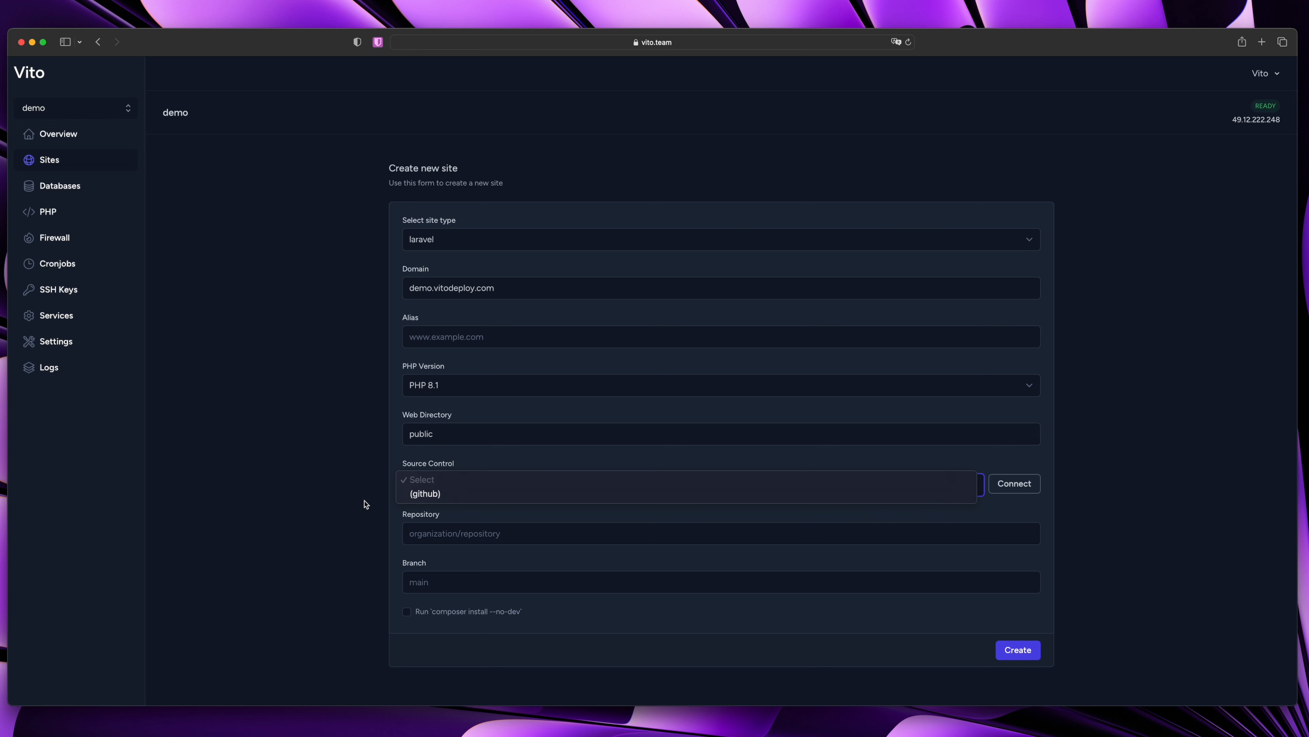
click(353, 504)
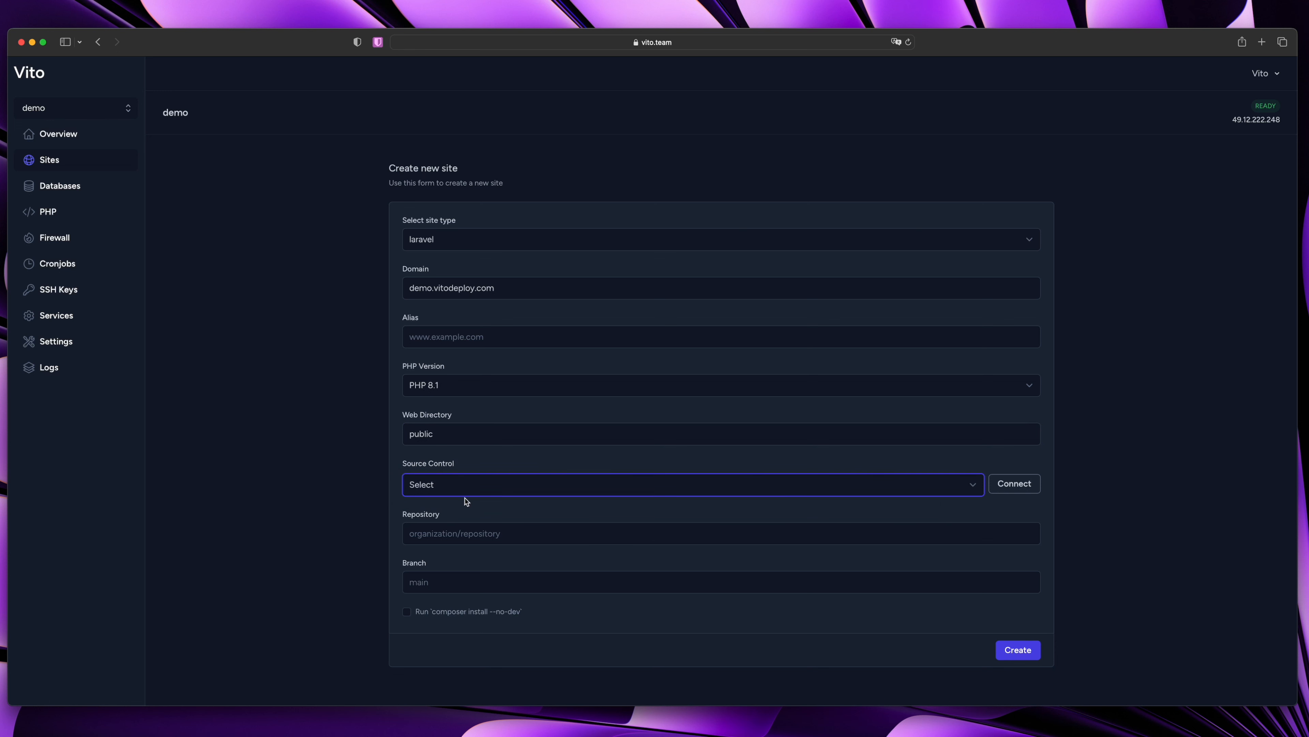
click(1013, 501)
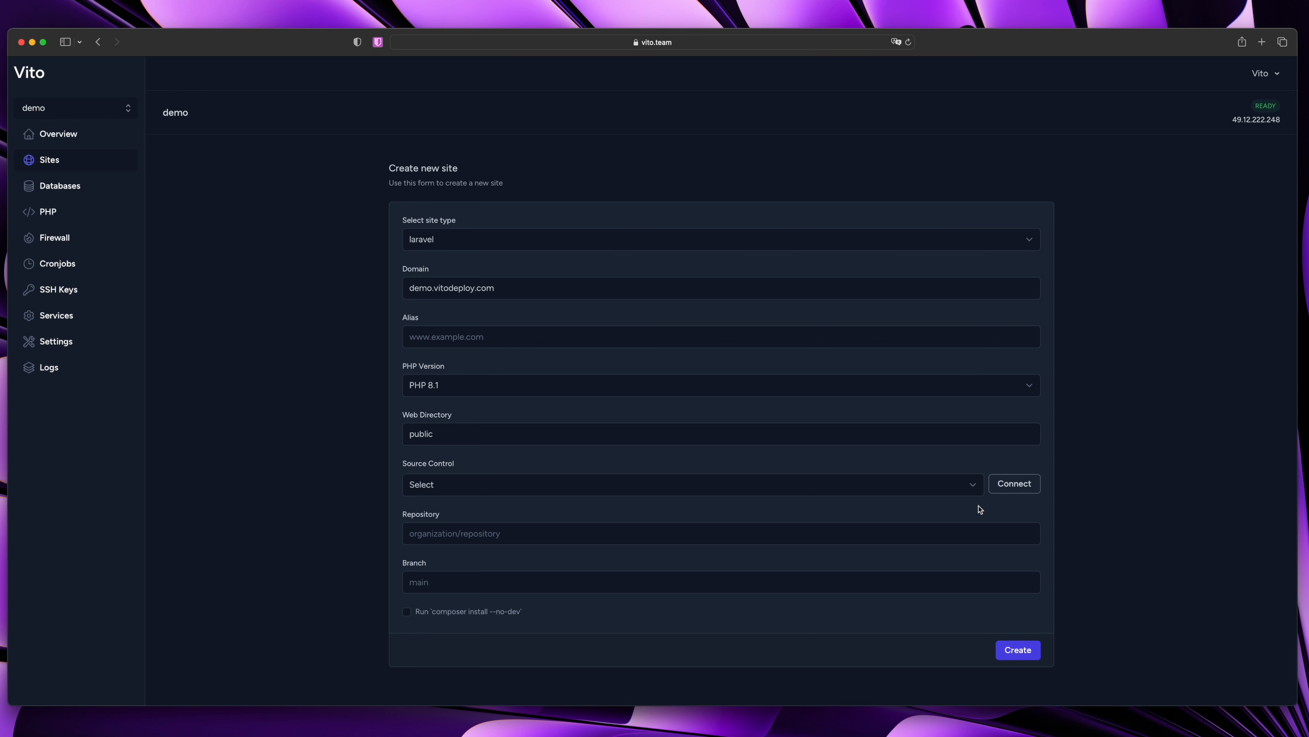
click(1024, 489)
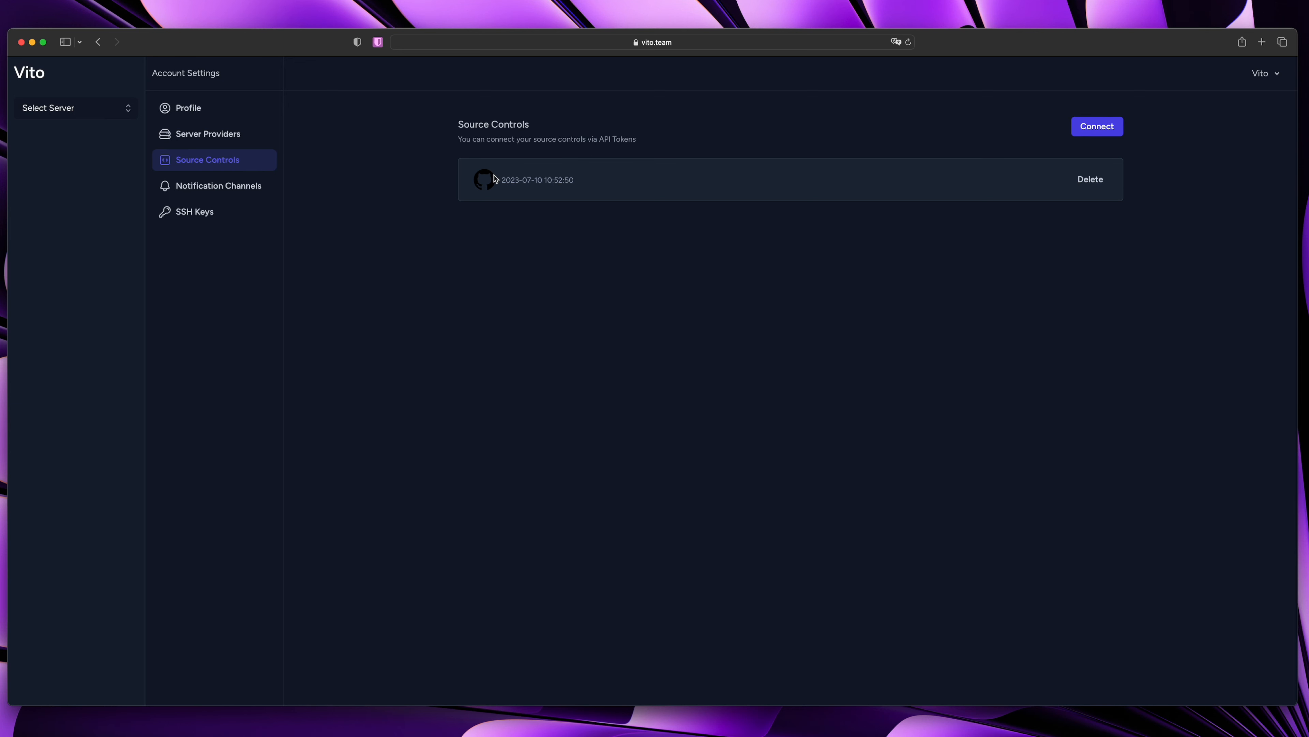
Return to the Create new site form and open its Source Control list
key(super+bracketleft)
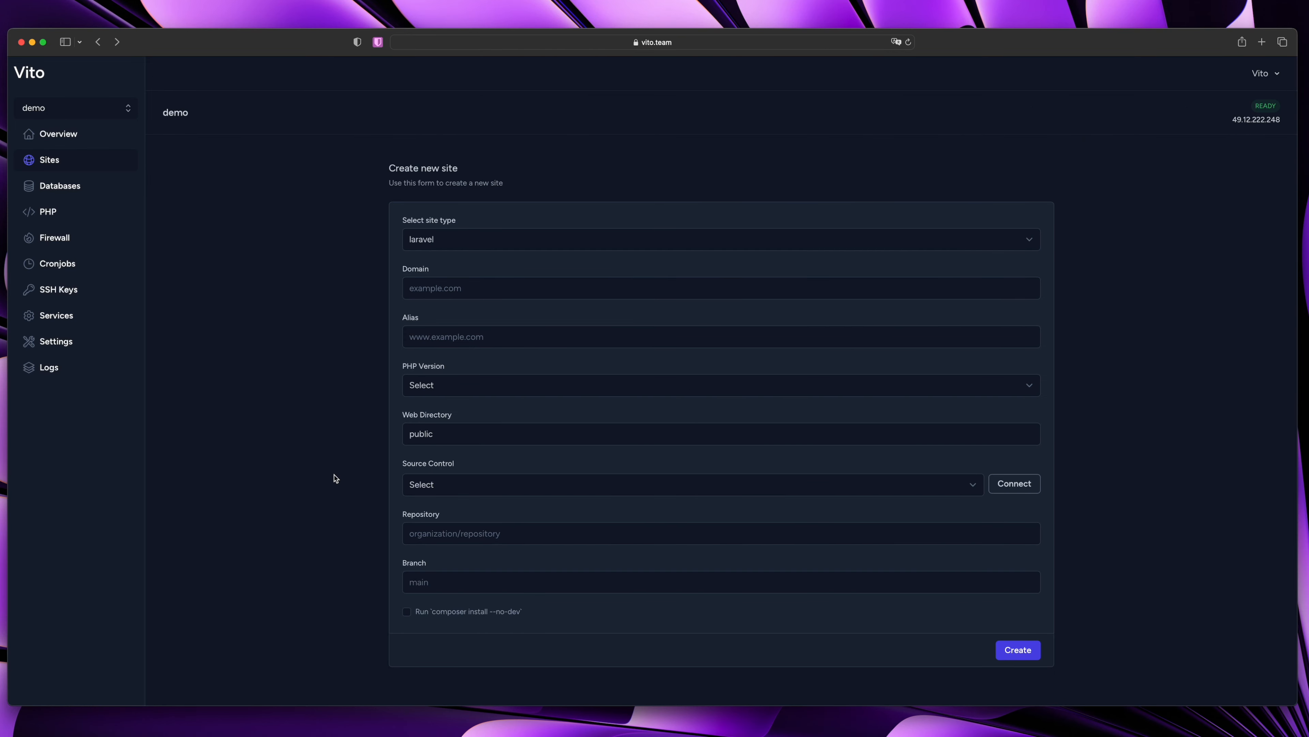
click(454, 487)
Select github source control, repository vitodeploy/vito and branch main
click(438, 495)
click(475, 533)
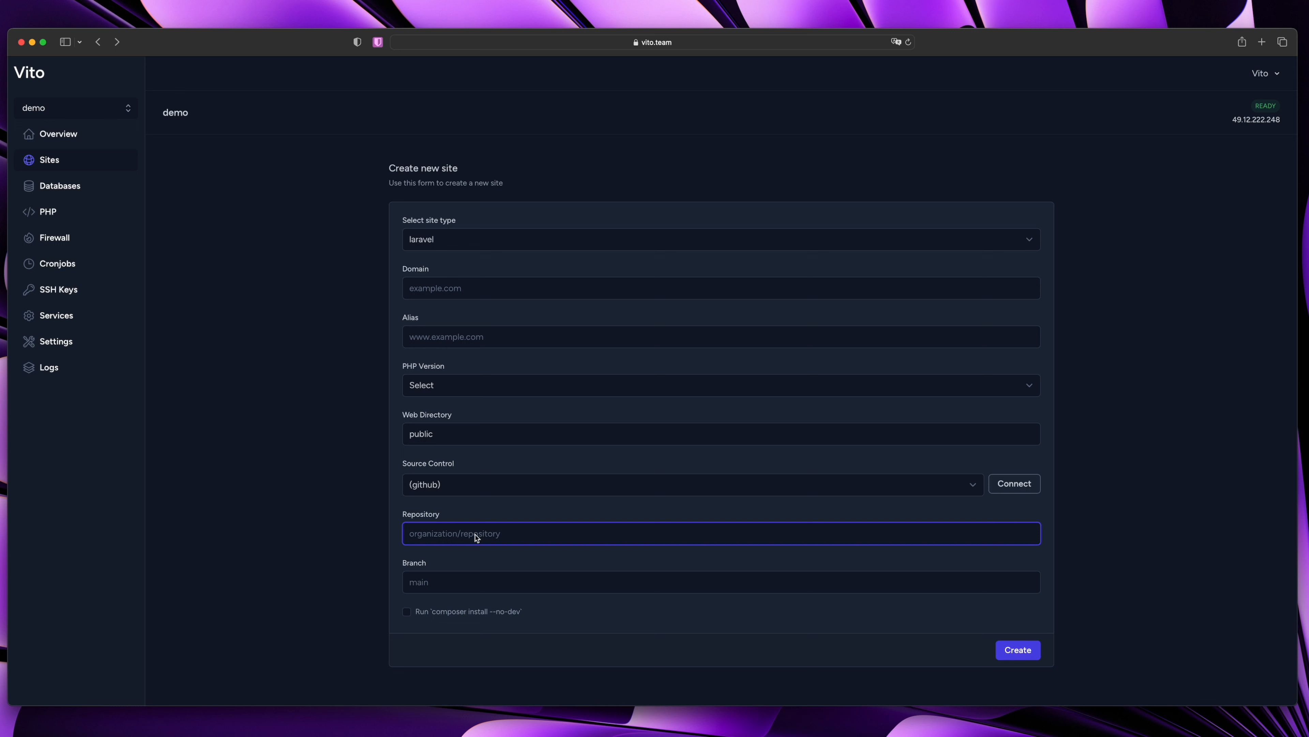
text(vitodeploy/vito)
click(461, 571)
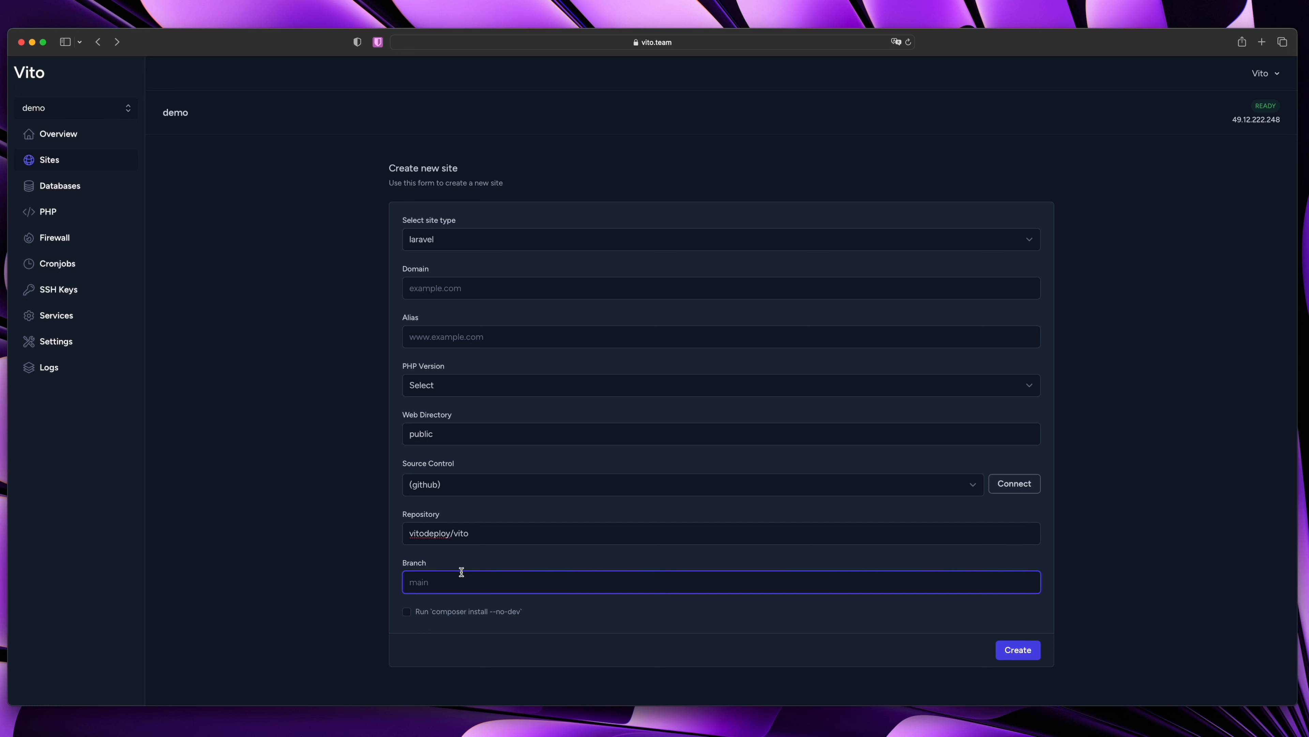
text(main)
click(390, 619)
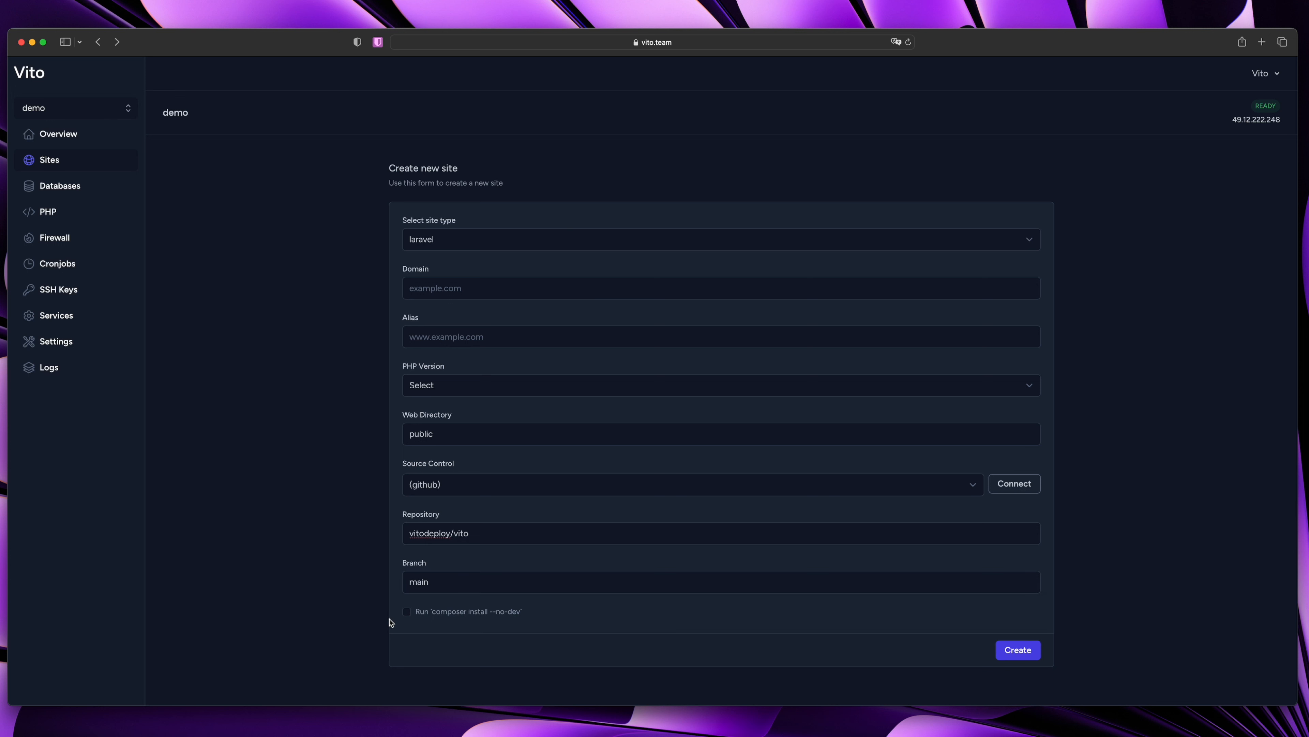
Enable Run composer install --no-dev and submit, which fails for missing domain
click(450, 616)
click(436, 617)
click(456, 614)
click(1018, 651)
click(469, 287)
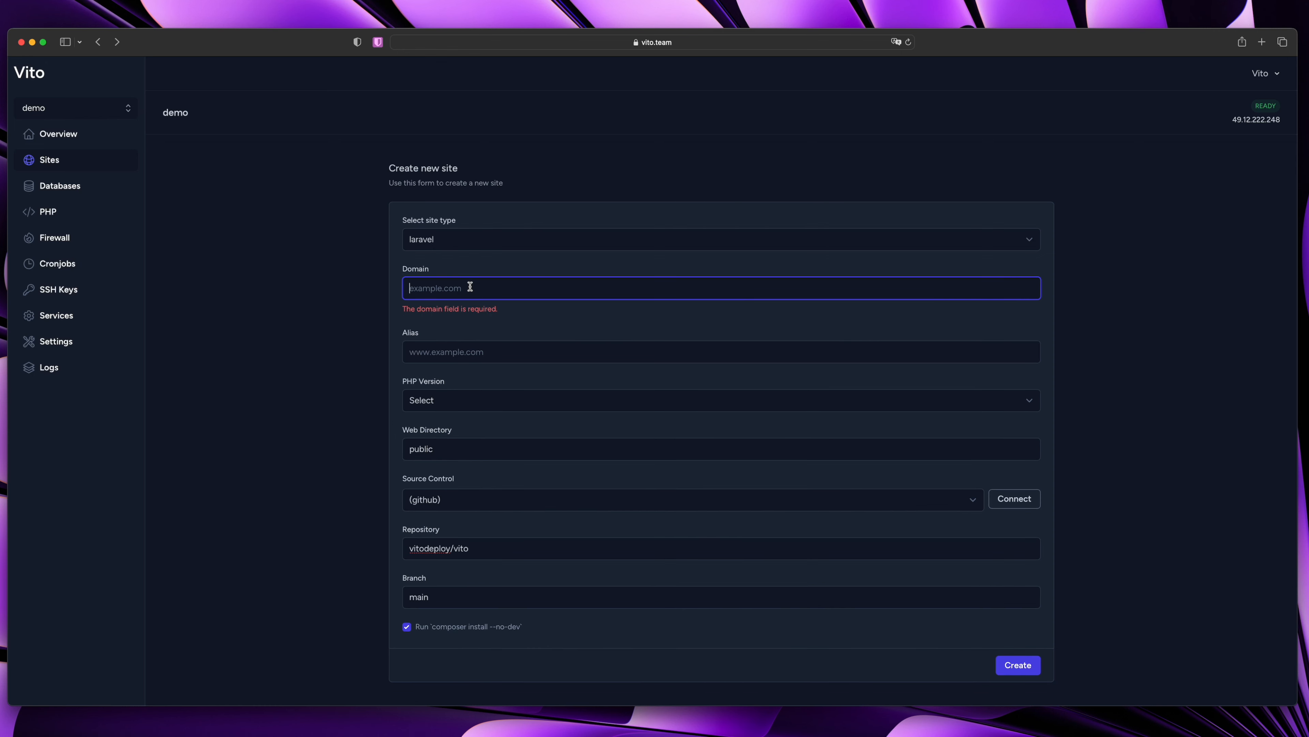
Re-enter domain demo.vitodeploy.com, pick PHP 8.1 and create the site
text(demo.vitodeploy.com)
click(389, 347)
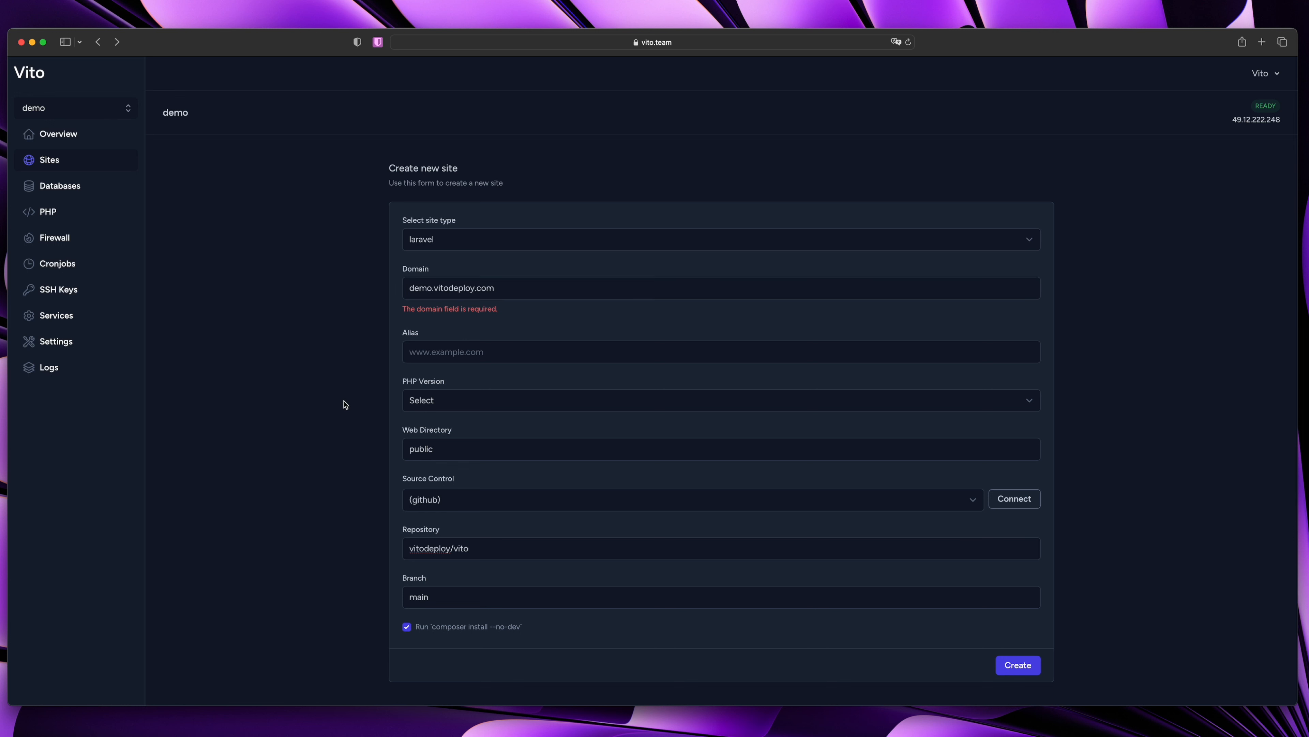
click(1018, 666)
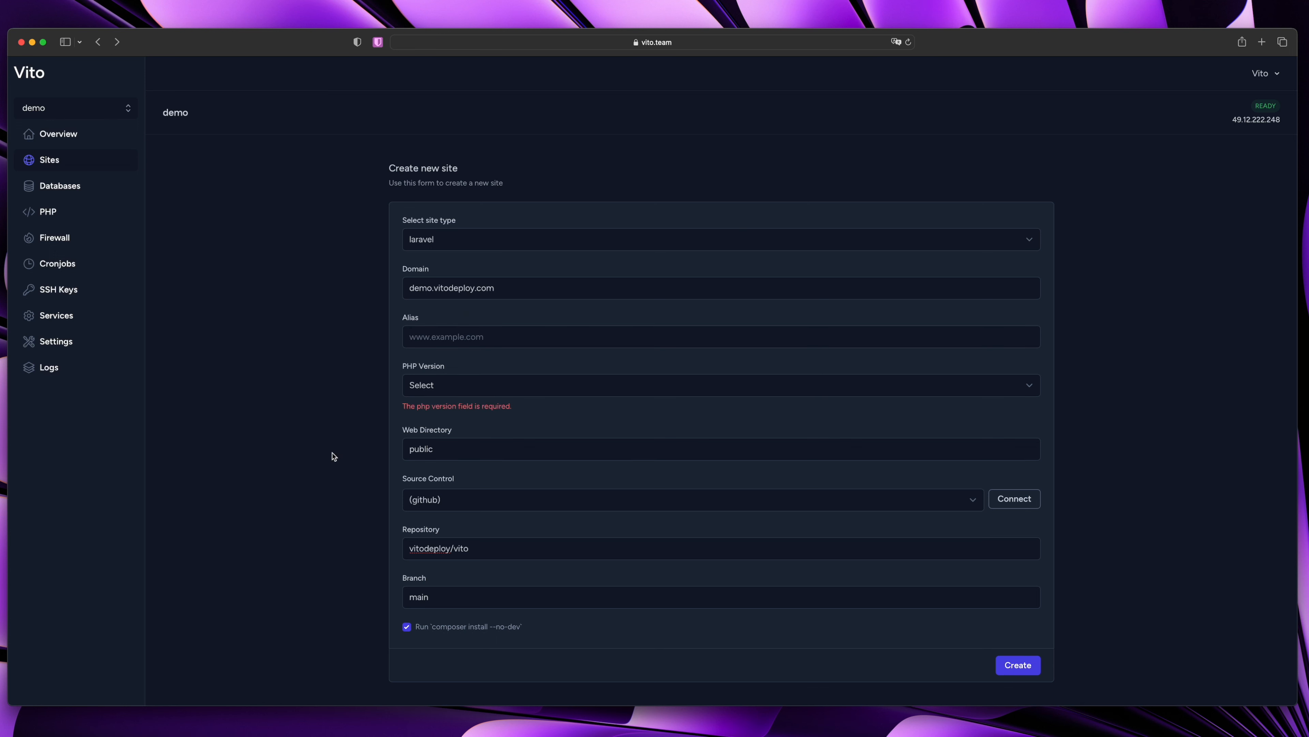
click(467, 392)
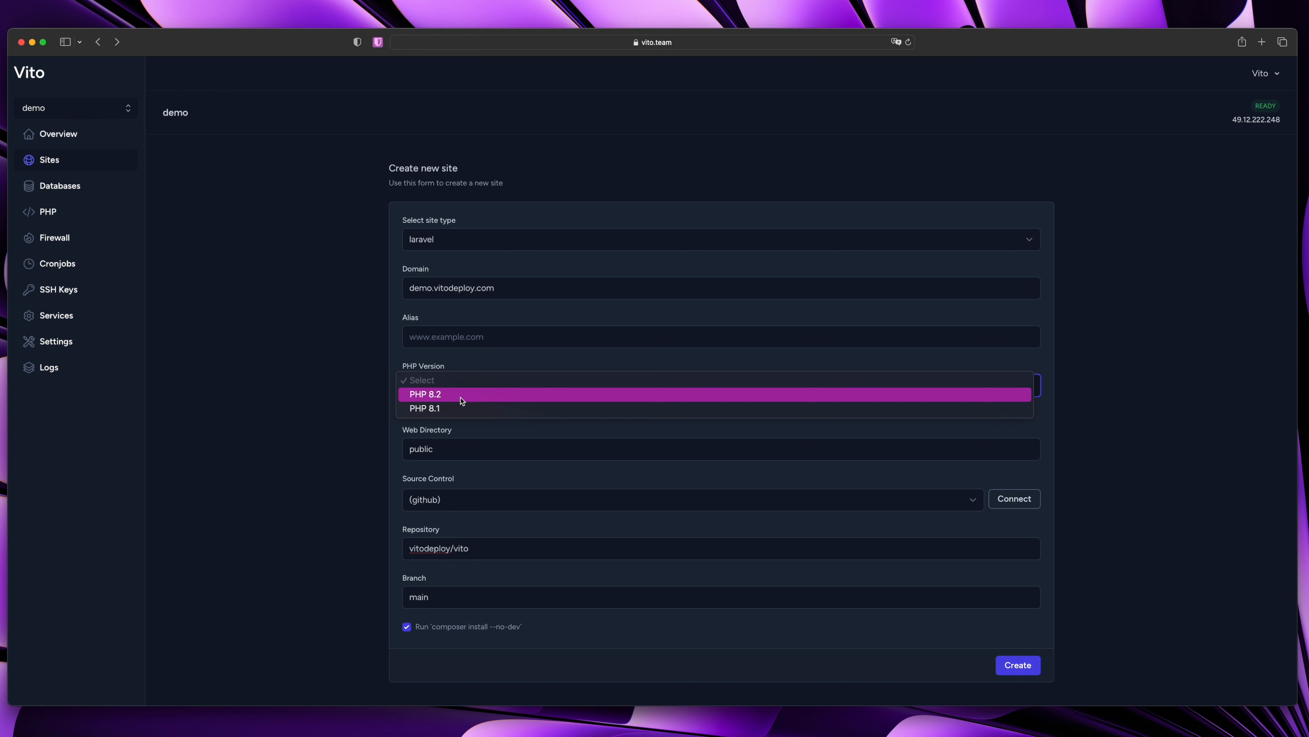
click(428, 386)
click(334, 457)
click(1018, 665)
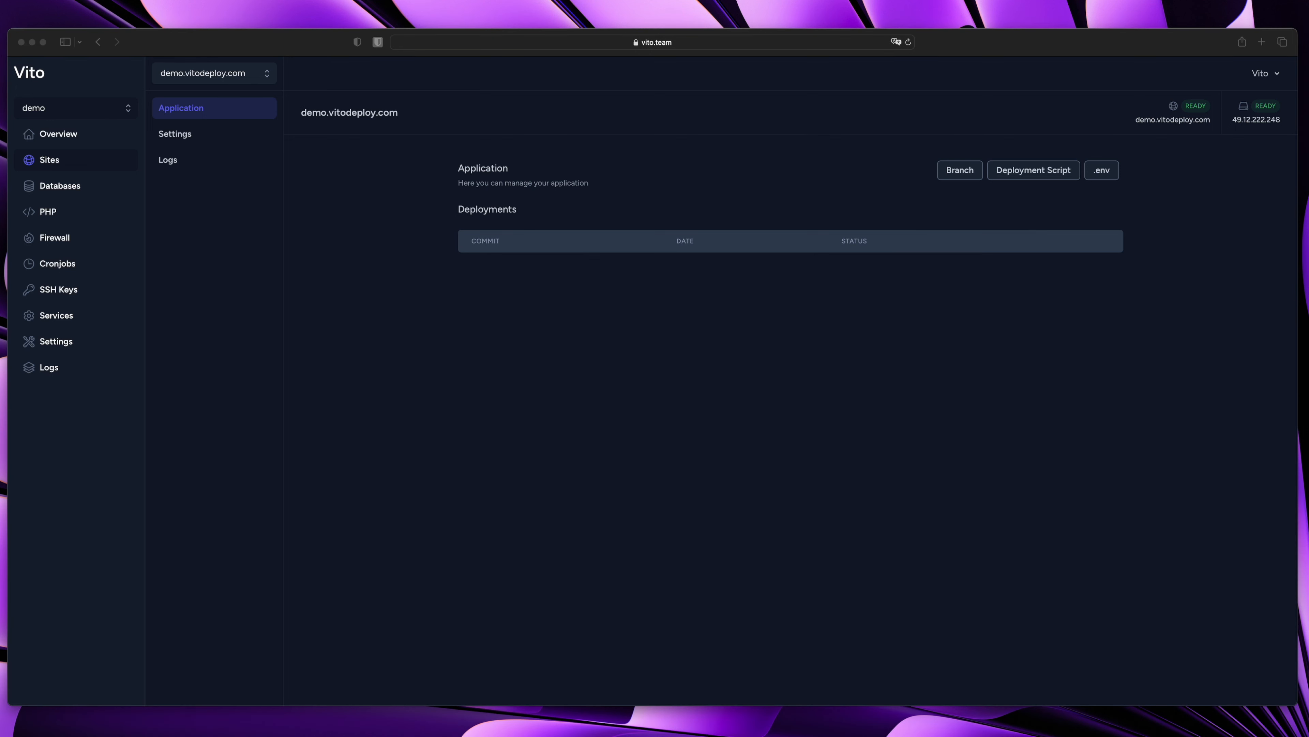
Open the site's .env file and paste the application key after APP_KEY=
click(394, 251)
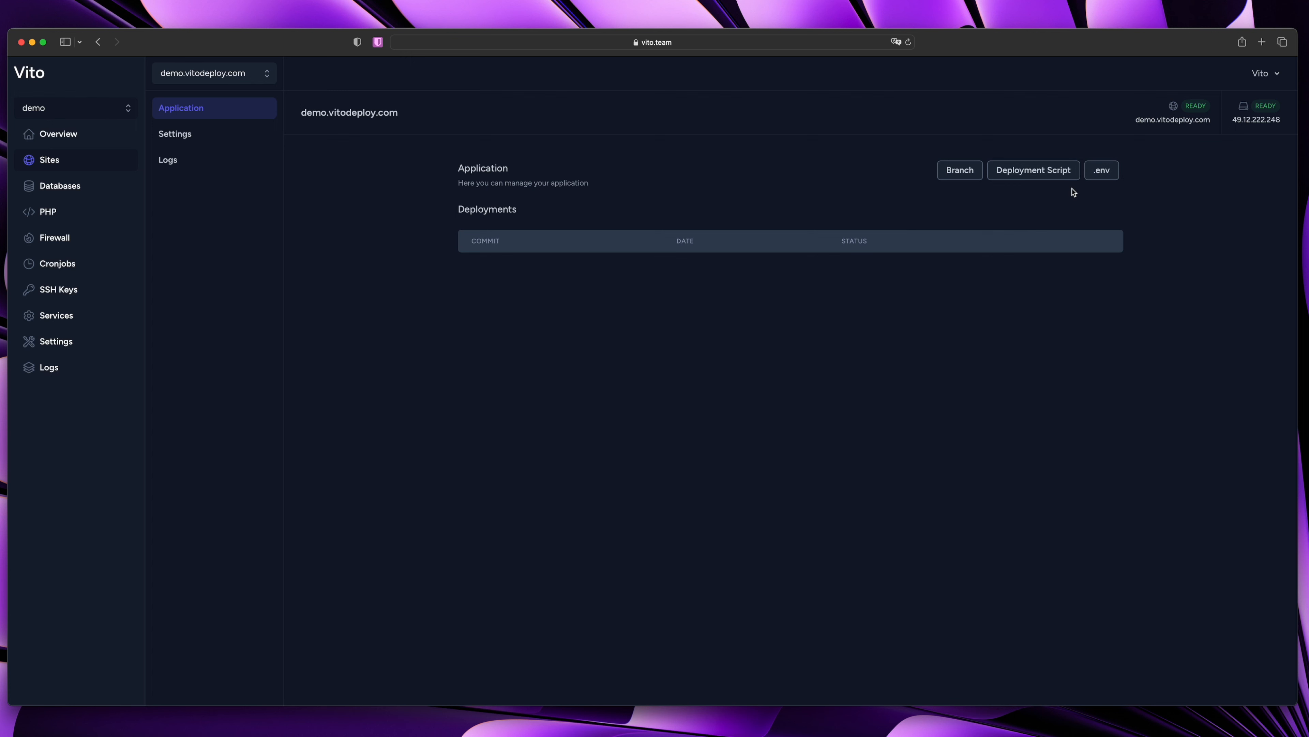
click(1102, 170)
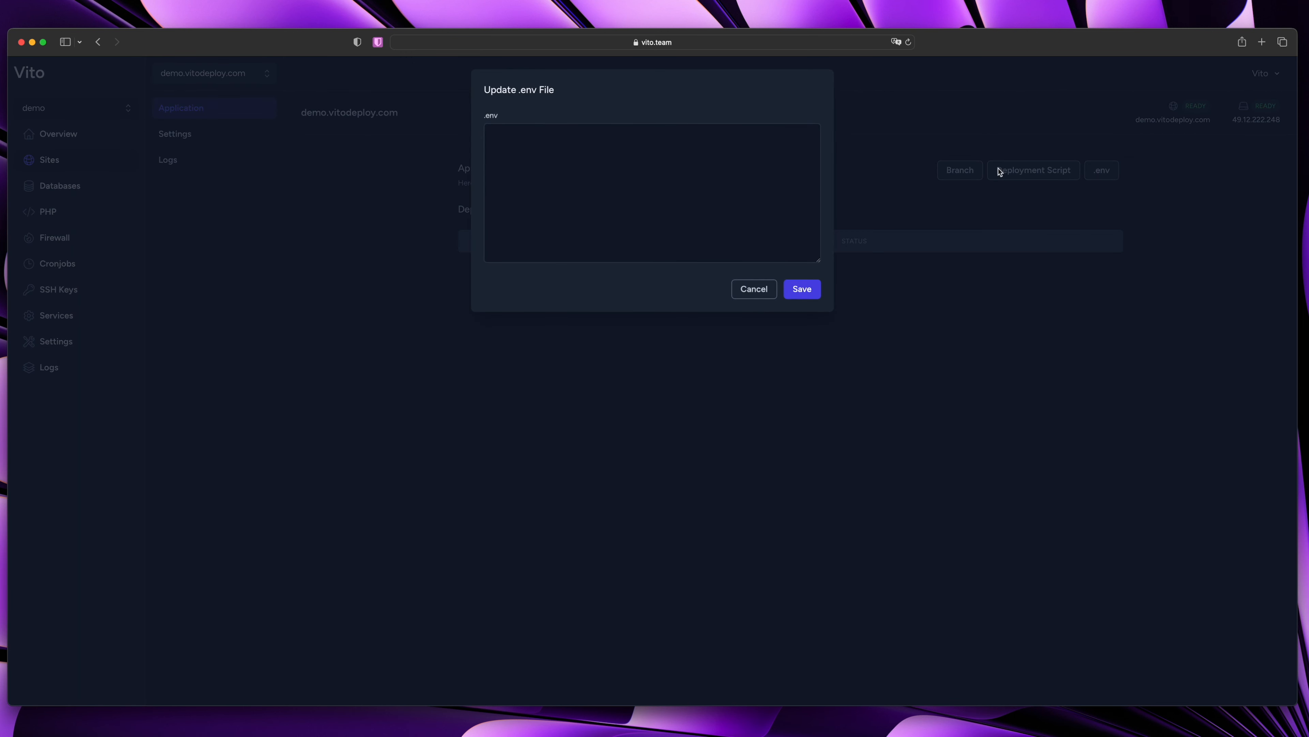
click(624, 175)
scroll(578, 197, up, 10)
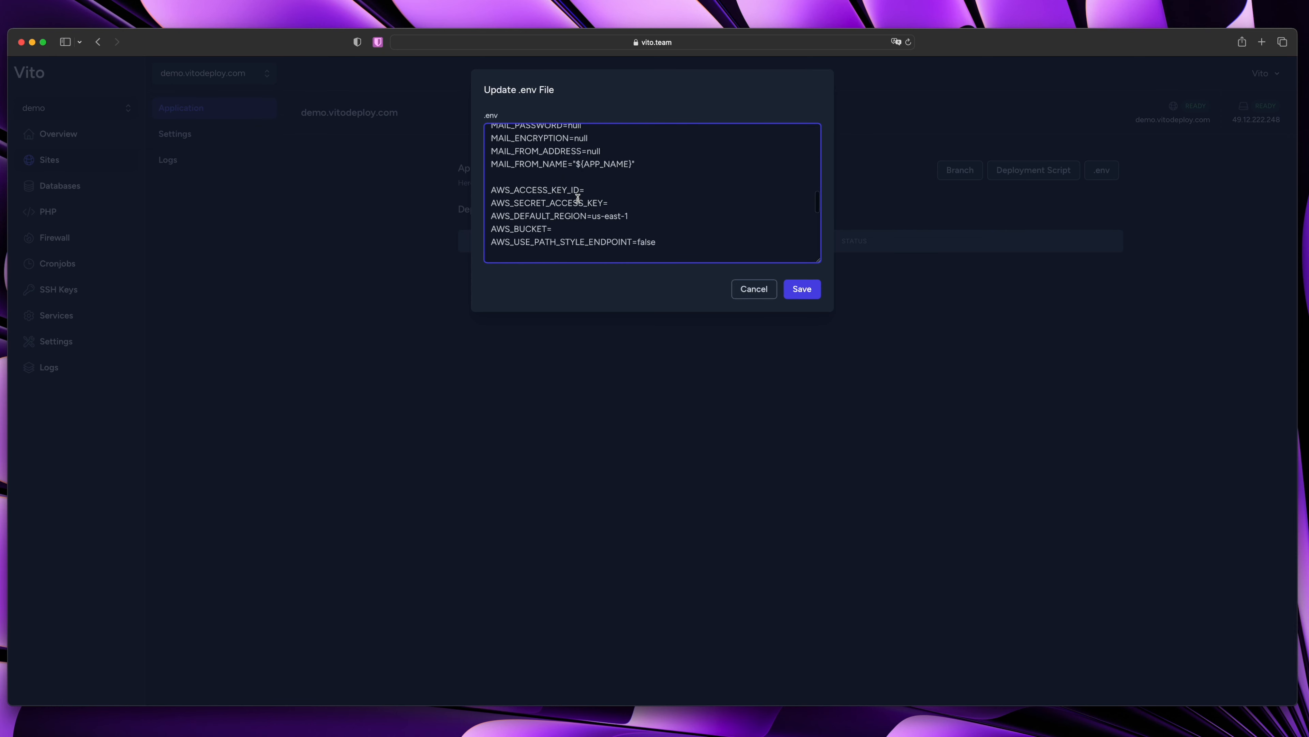
scroll(578, 197, up, 10)
click(563, 156)
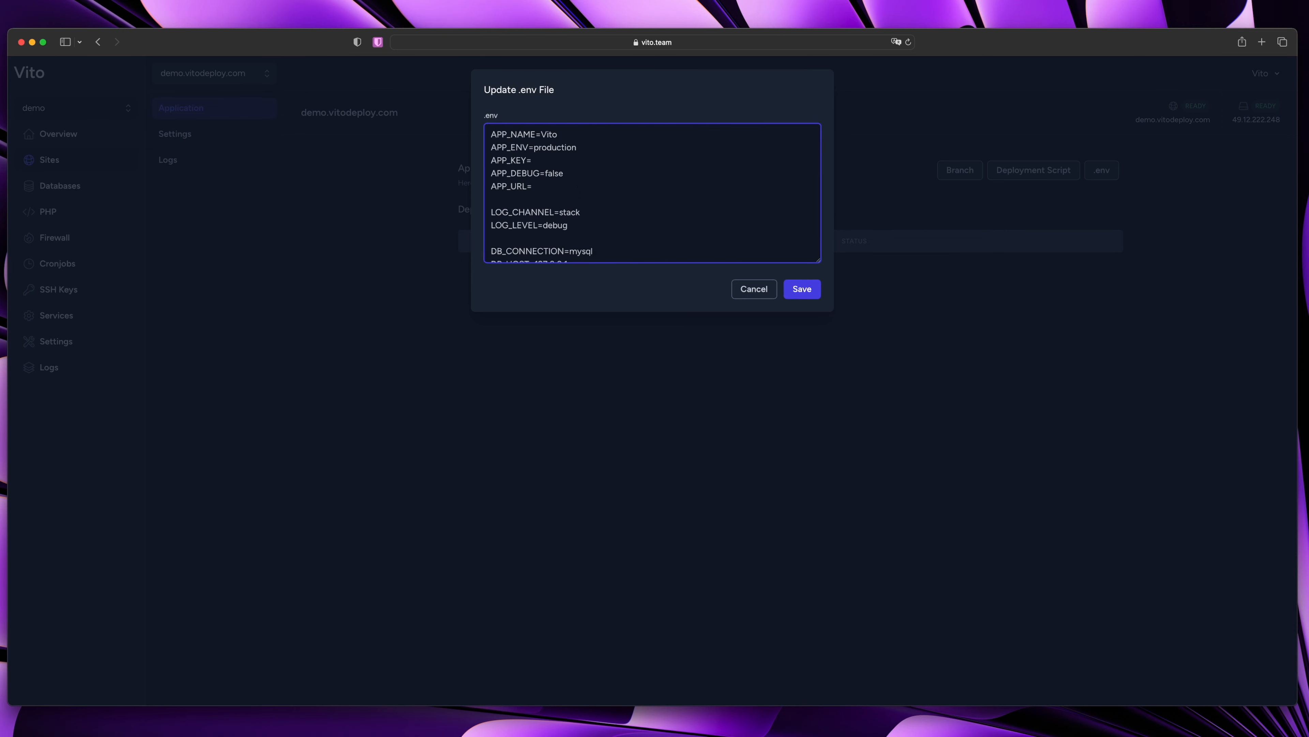
key(super+Tab)
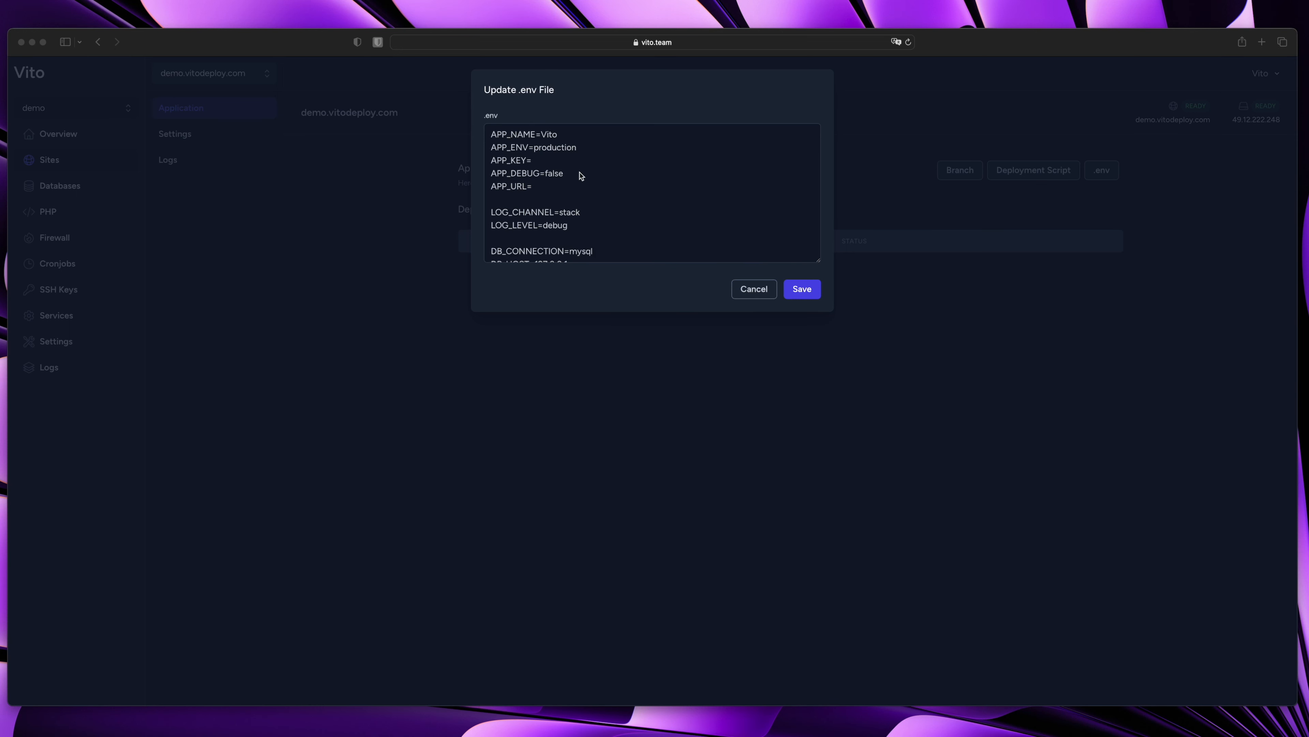
key(super+Tab)
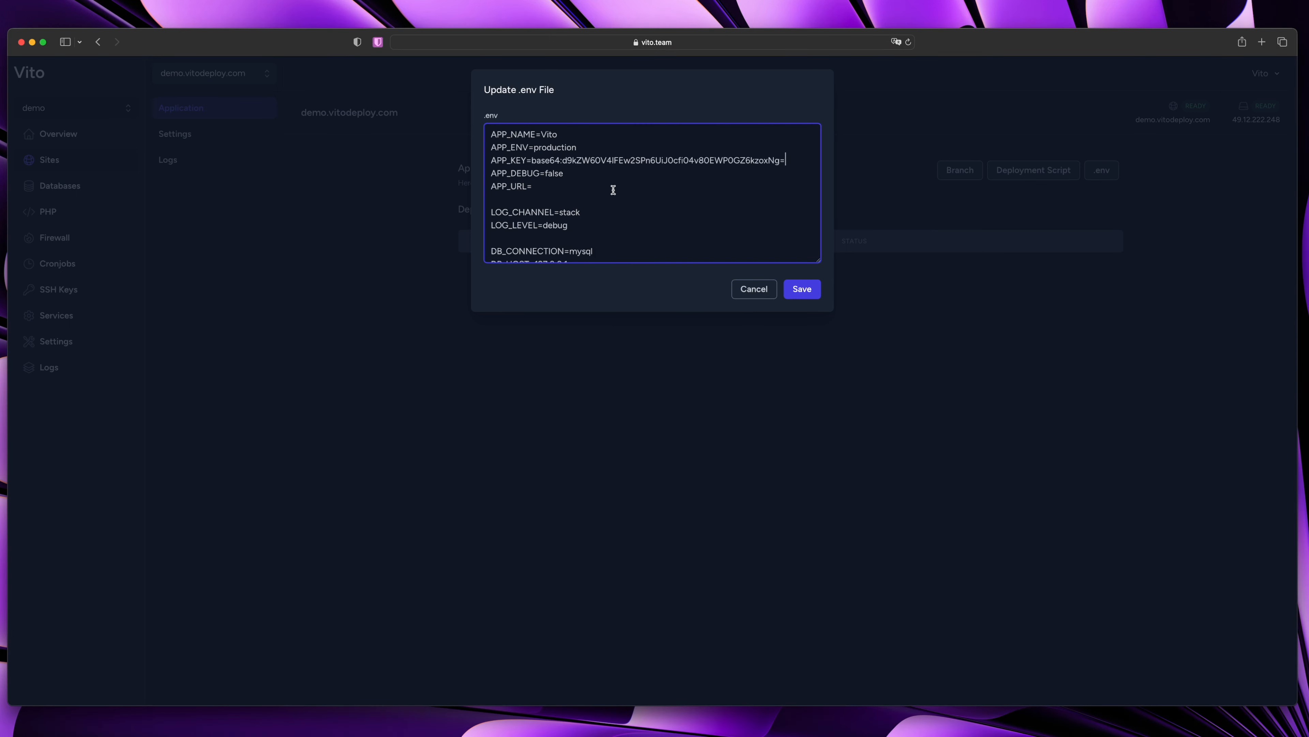
click(630, 185)
text(demo.)
key(BackSpace)
key(BackSpace)
key(BackSpace)
key(BackSpace)
text(http://demo.vitodeploy.com)
scroll(690, 223, down, 5)
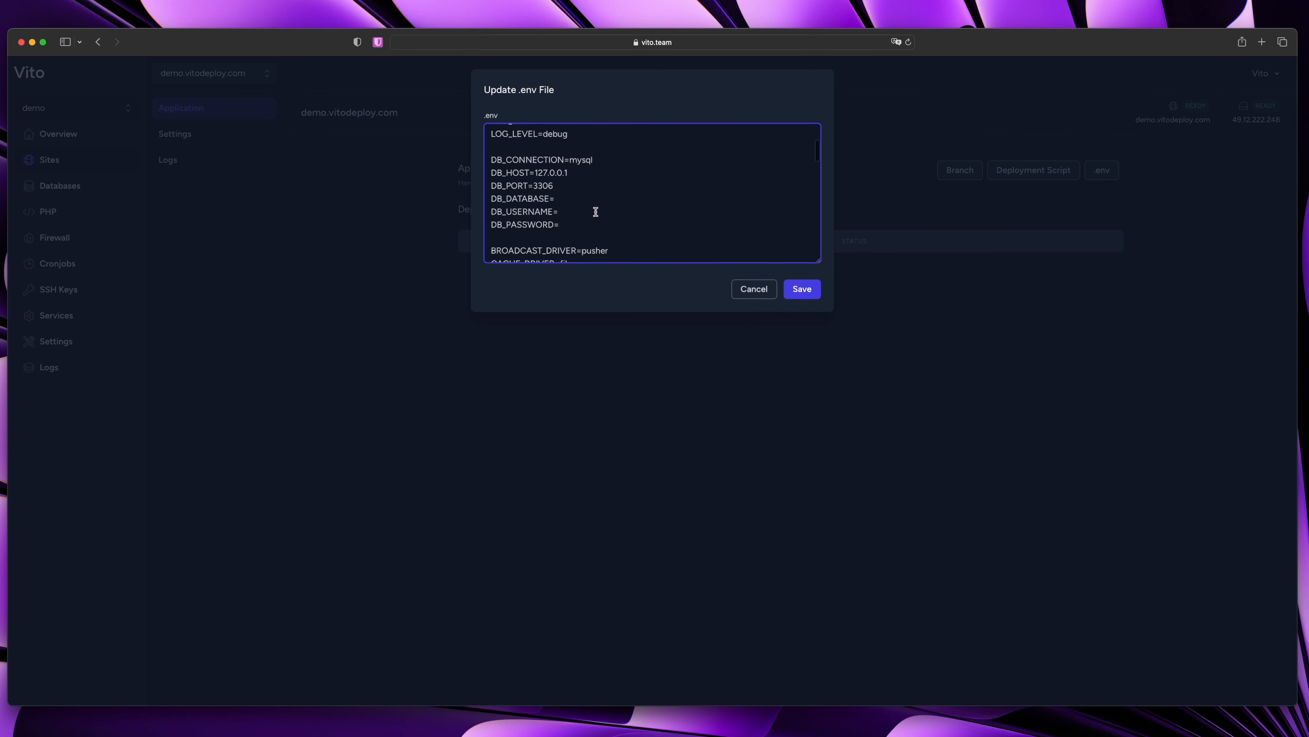
Set DB_DATABASE=vito and DB_USERNAME=vito_user, and enter the database password
click(593, 201)
text(vito DB_USERNAME=)
text(vito_user)
key(Down)
text(password)
Save the updated .env file and close the editor
scroll(669, 245, down, 4)
scroll(605, 223, down, 4)
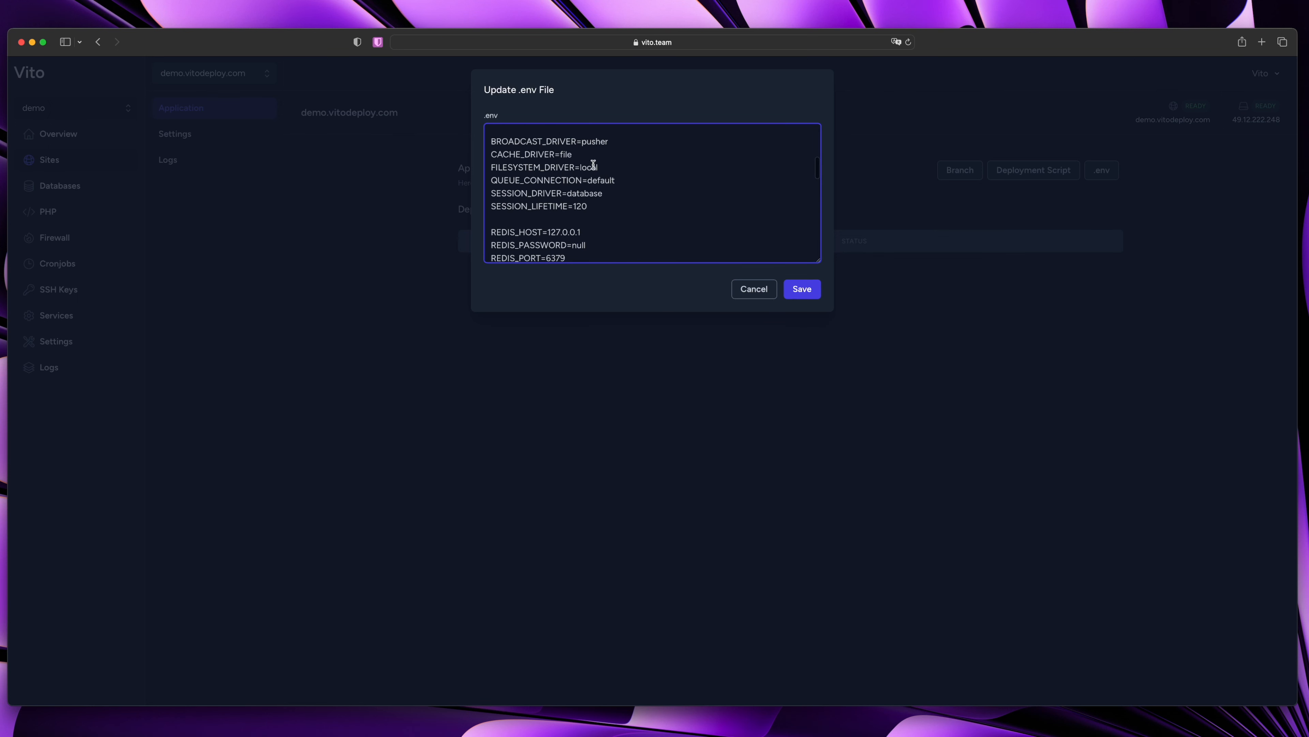
scroll(584, 211, down, 5)
scroll(584, 210, down, 15)
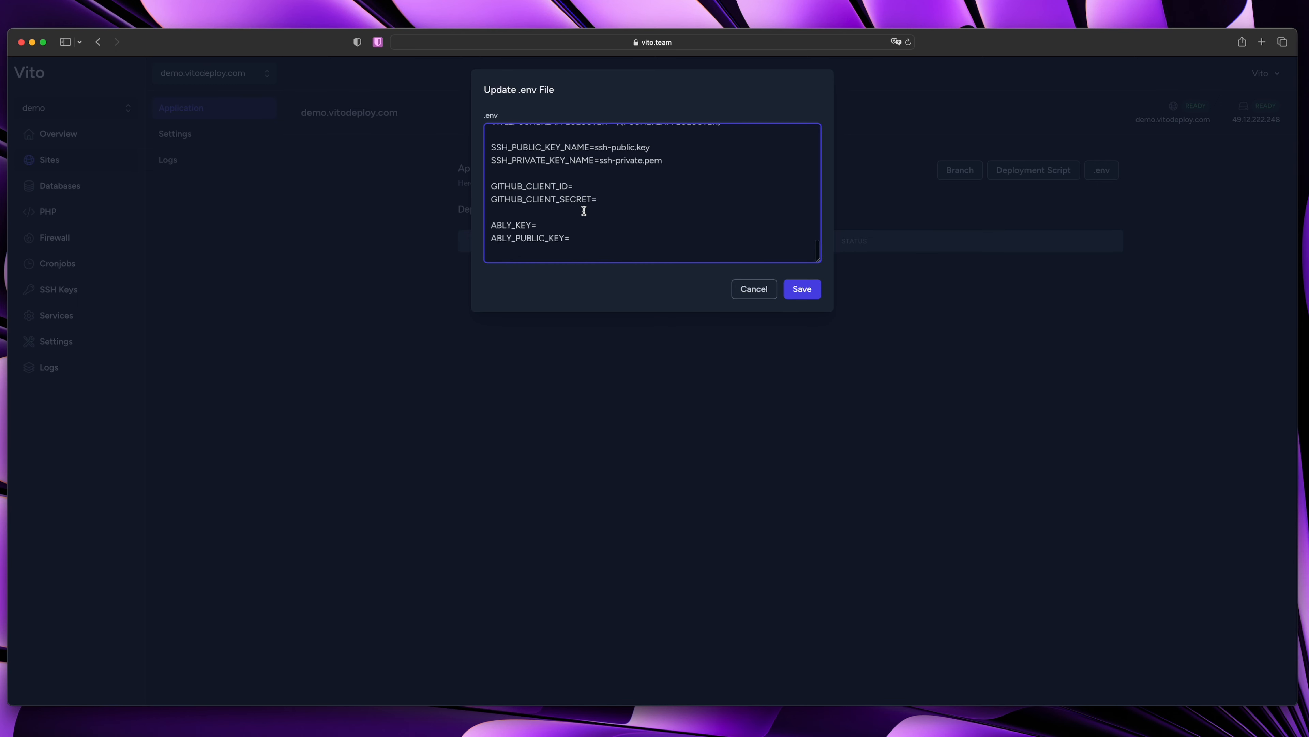
scroll(585, 210, up, 7)
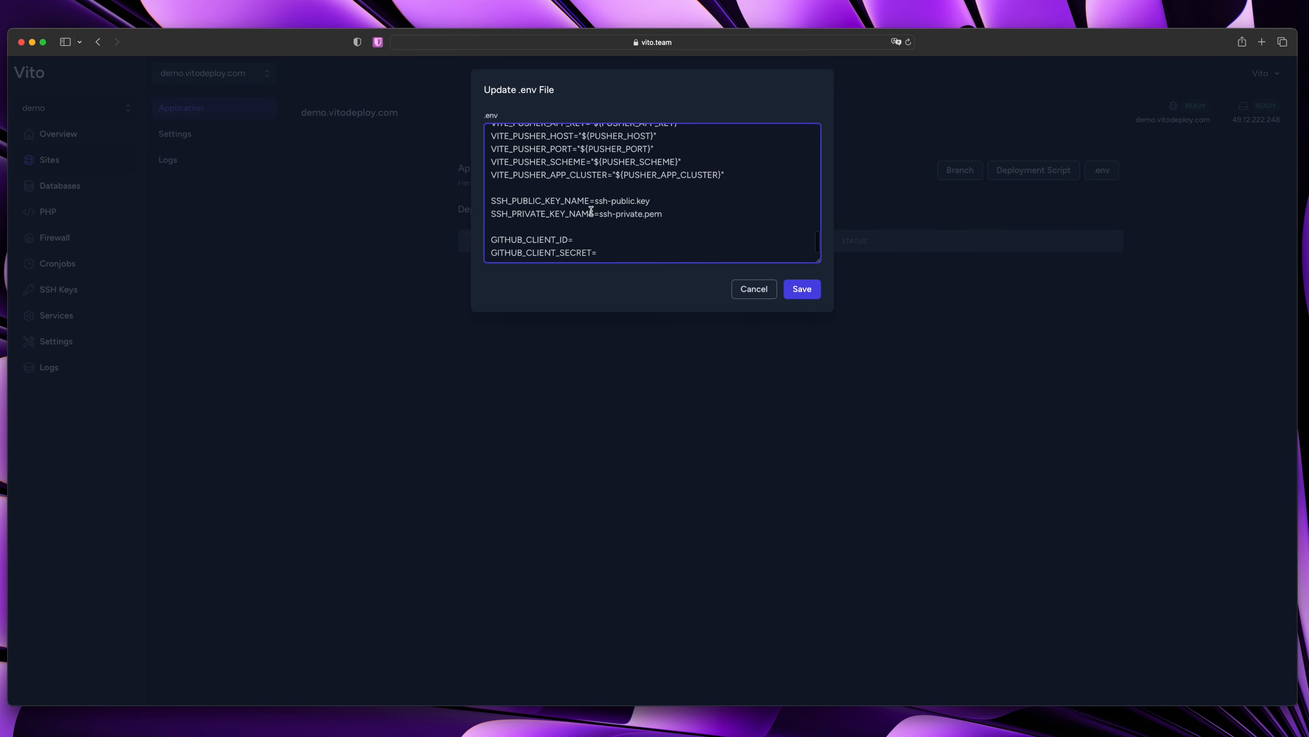
scroll(592, 210, up, 10)
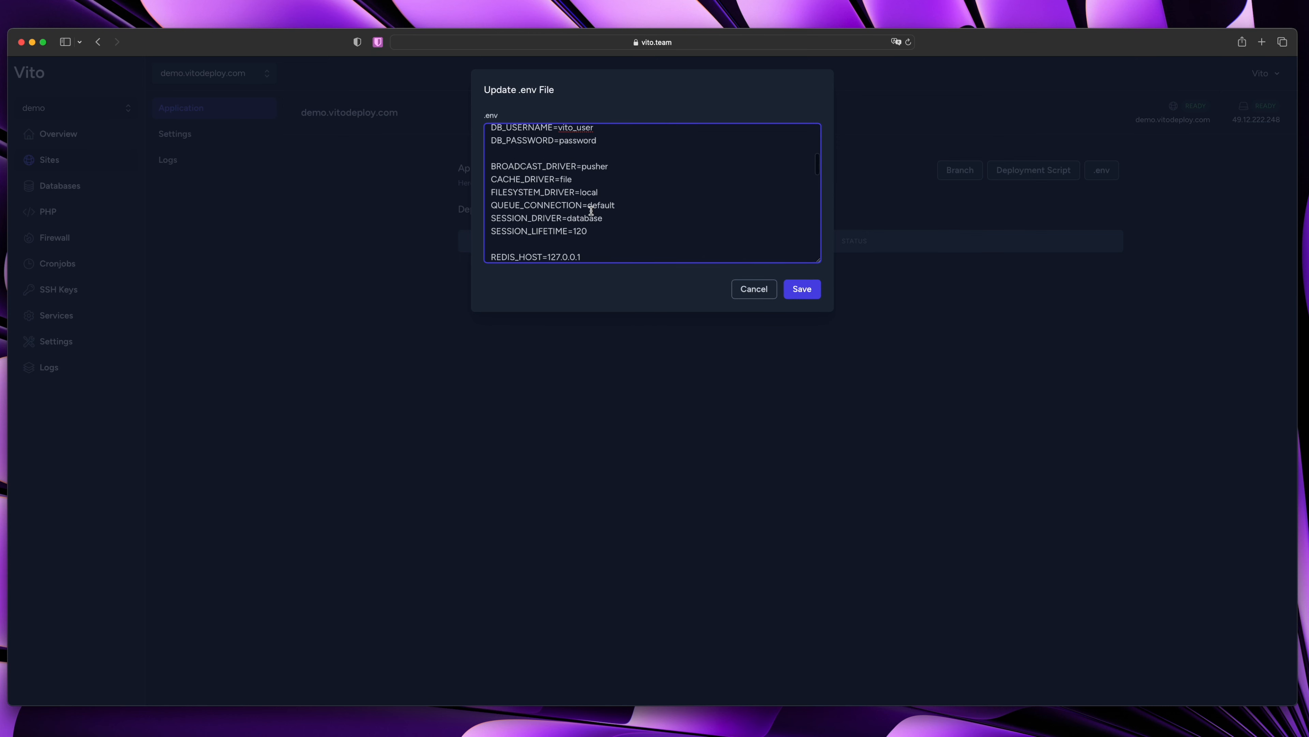
click(805, 294)
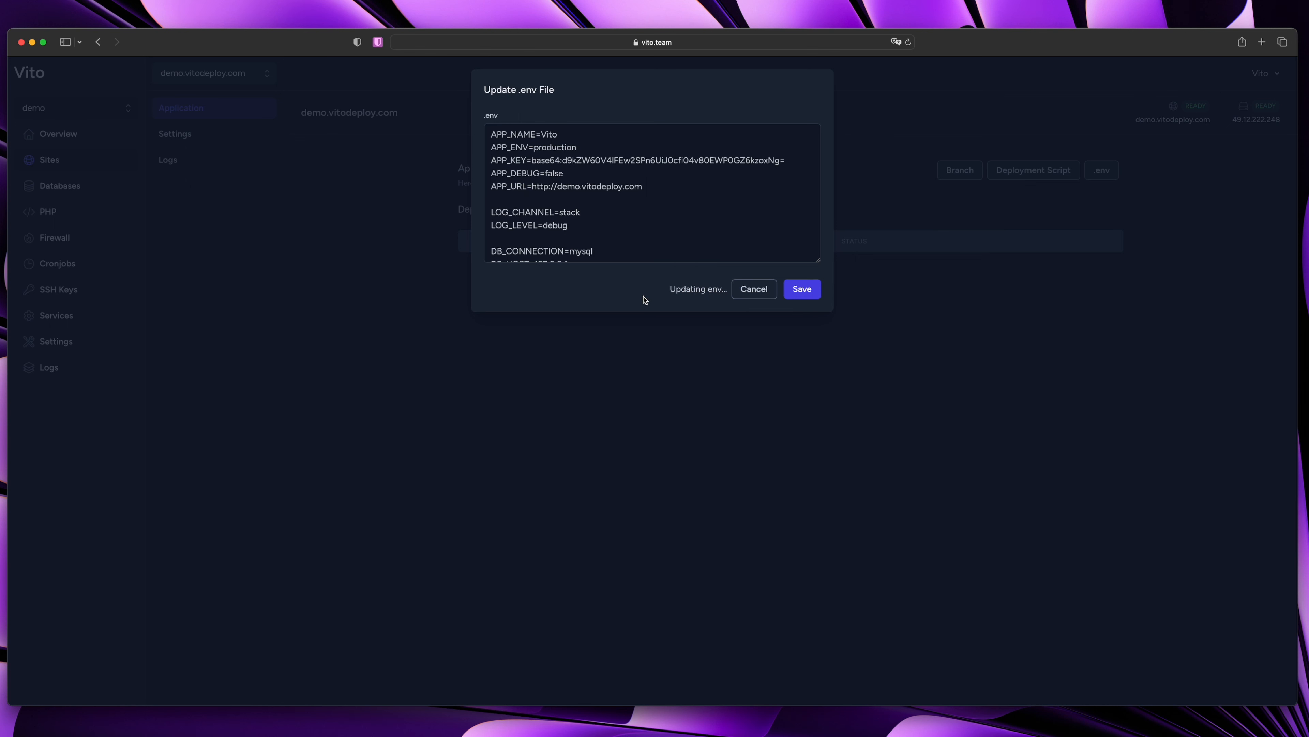
click(753, 289)
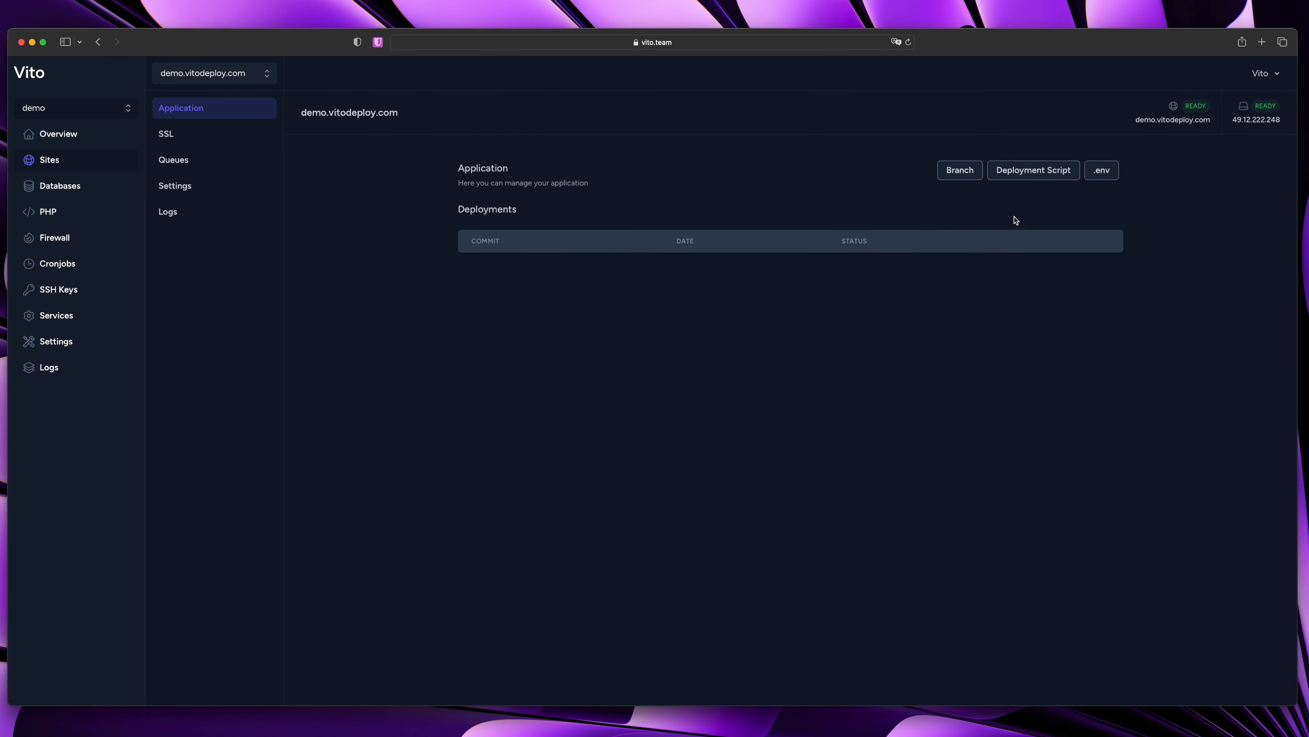
Paste the deployment script into the site's Deployment Script editor
click(1032, 171)
click(594, 178)
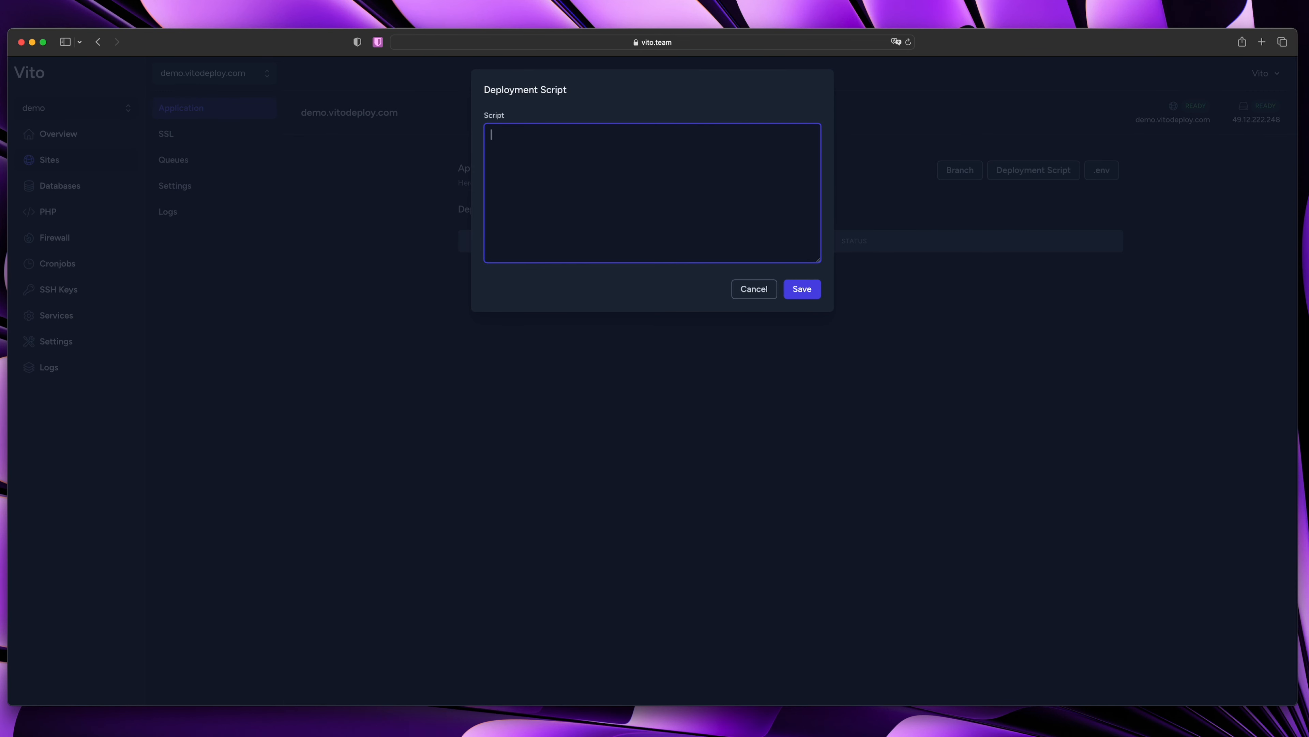
key(super+Tab)
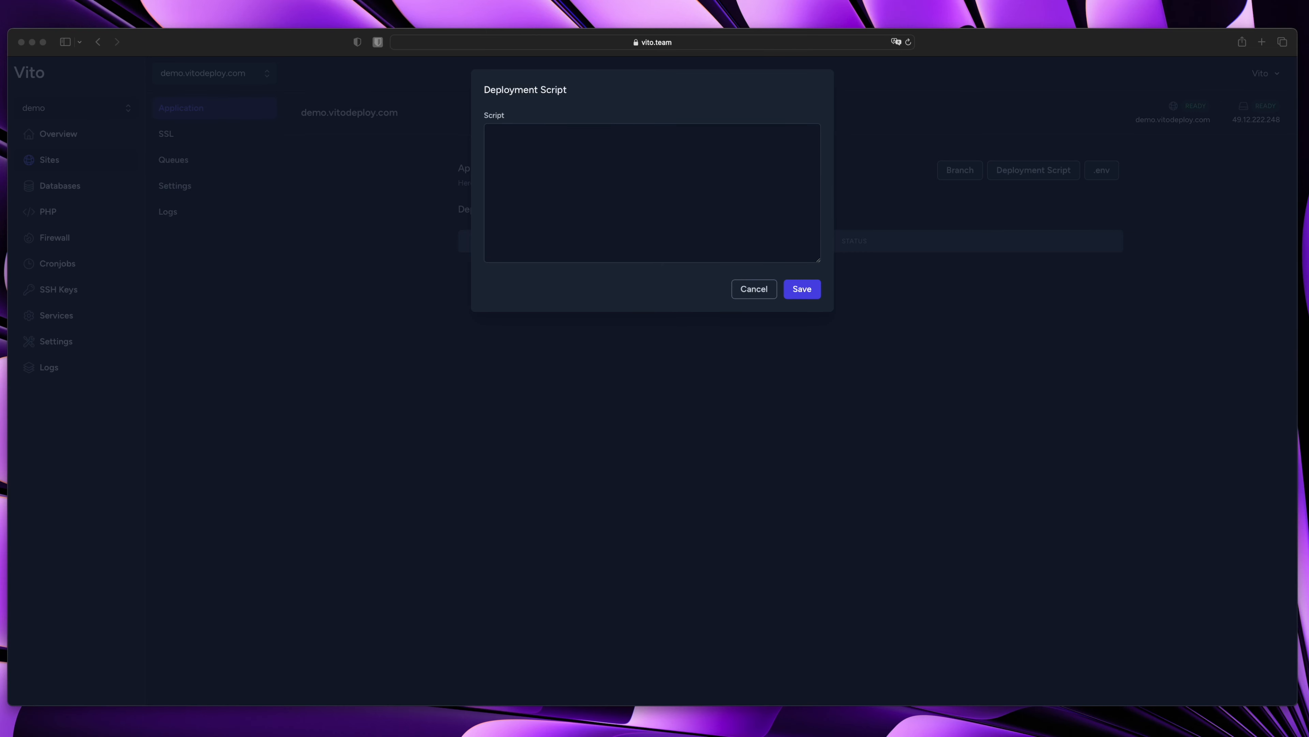
click(602, 175)
key(super+v)
scroll(602, 191, up, 5)
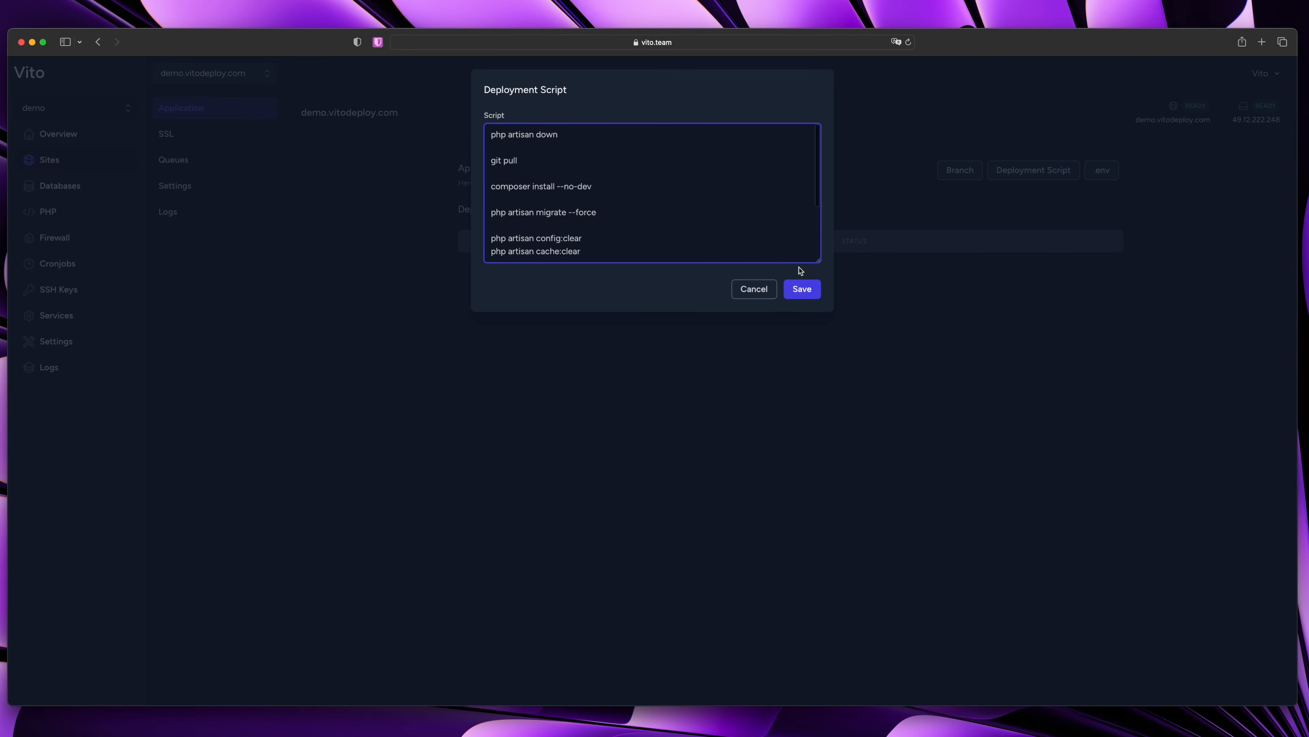
drag(819, 263, 818, 364)
Delete the sudo supervisorctl restart worker:* line and save the script
click(583, 172)
drag(507, 134, 597, 133)
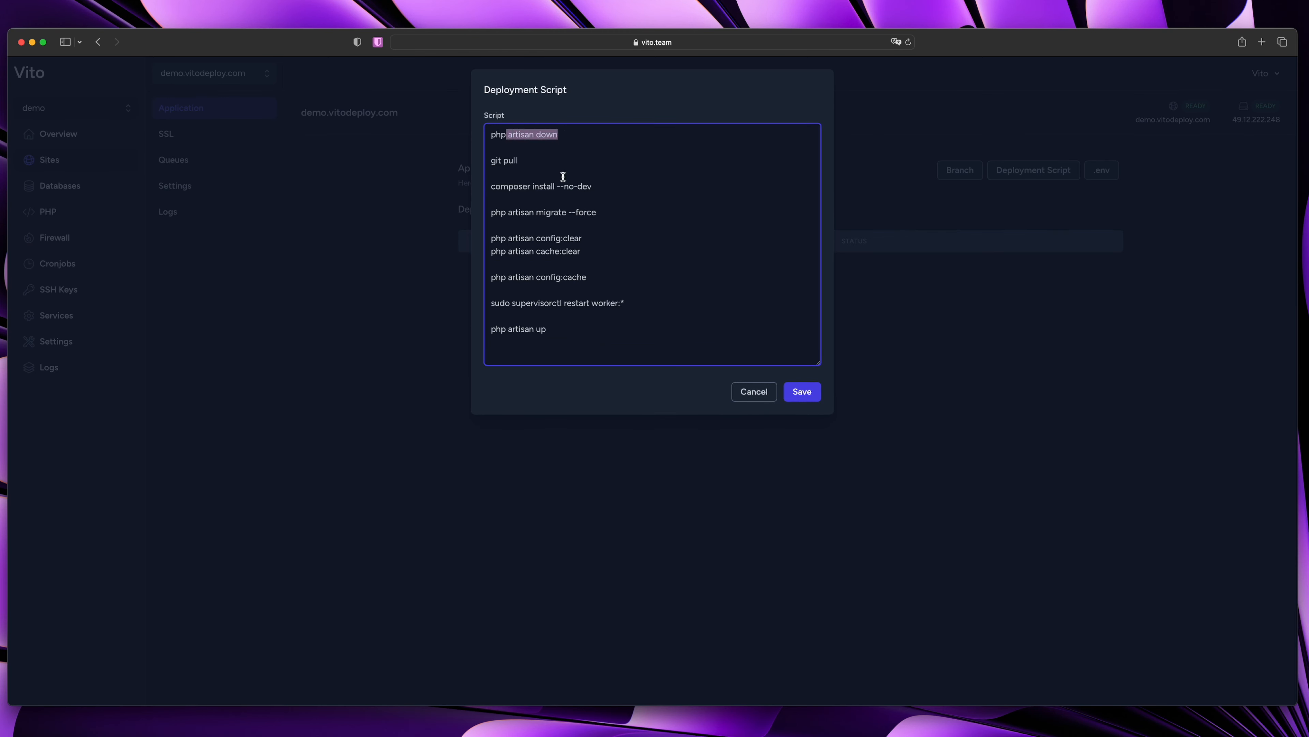
click(529, 193)
drag(535, 193, 626, 342)
click(607, 335)
drag(640, 299, 469, 300)
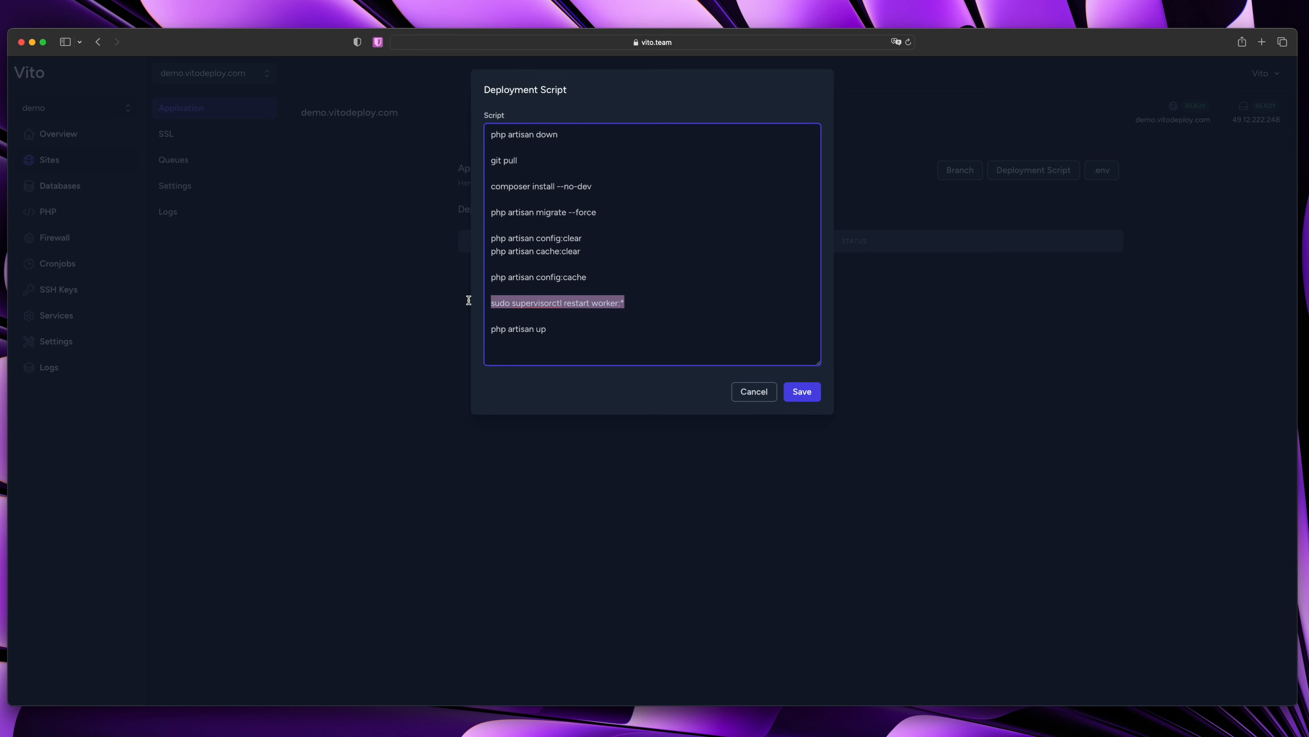
key(BackSpace)
key(BackSpace)
key(BackSpace)
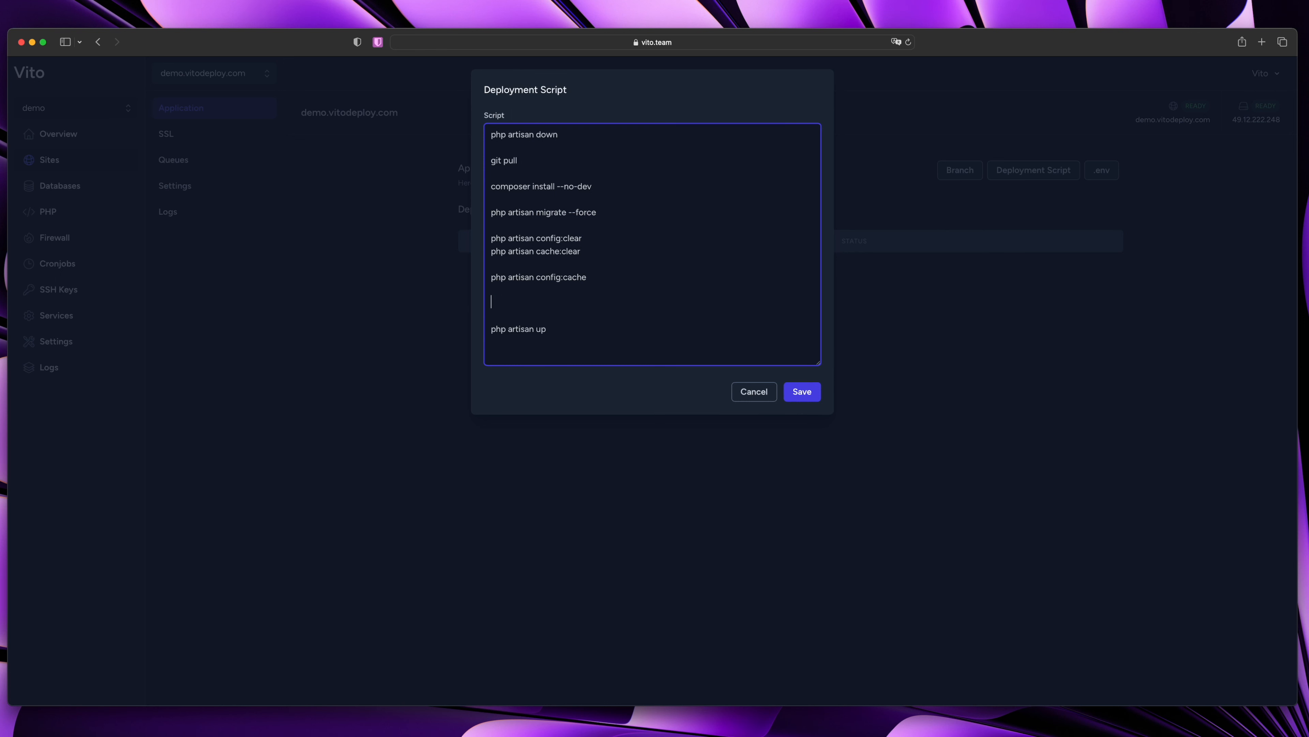
click(605, 311)
click(802, 392)
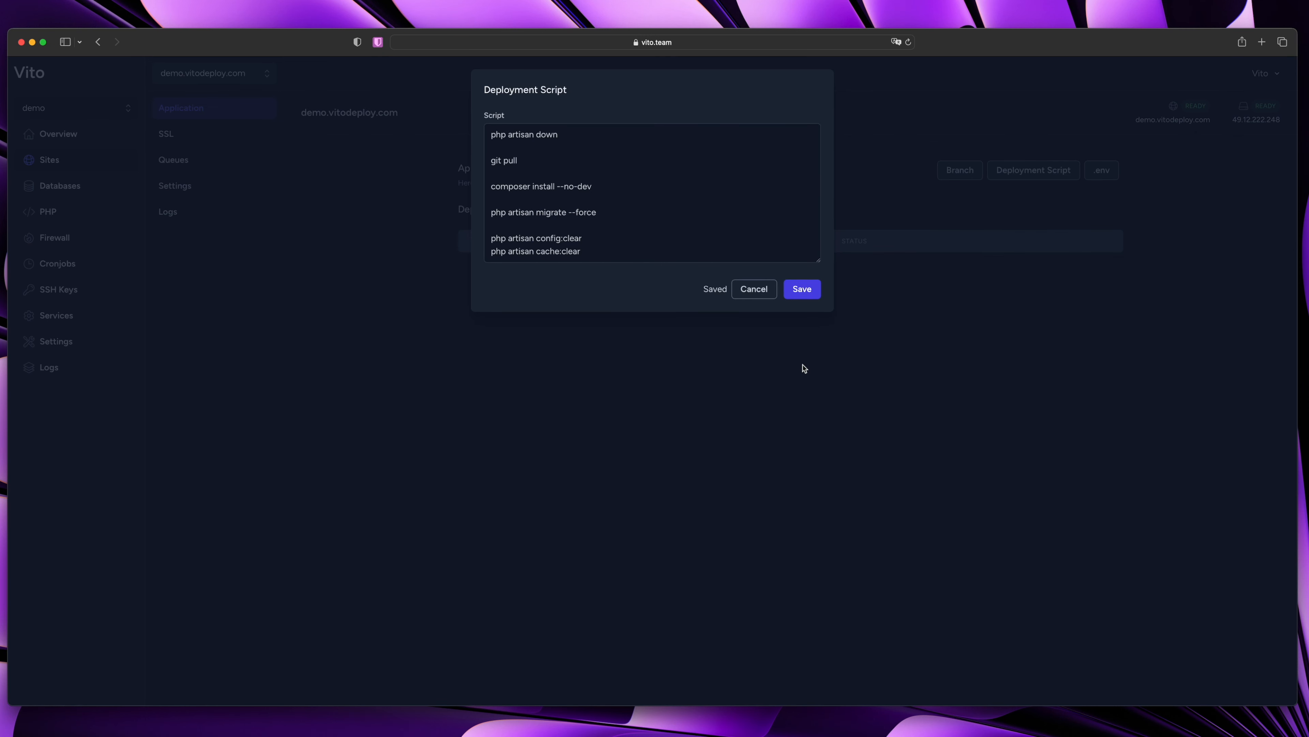
click(787, 404)
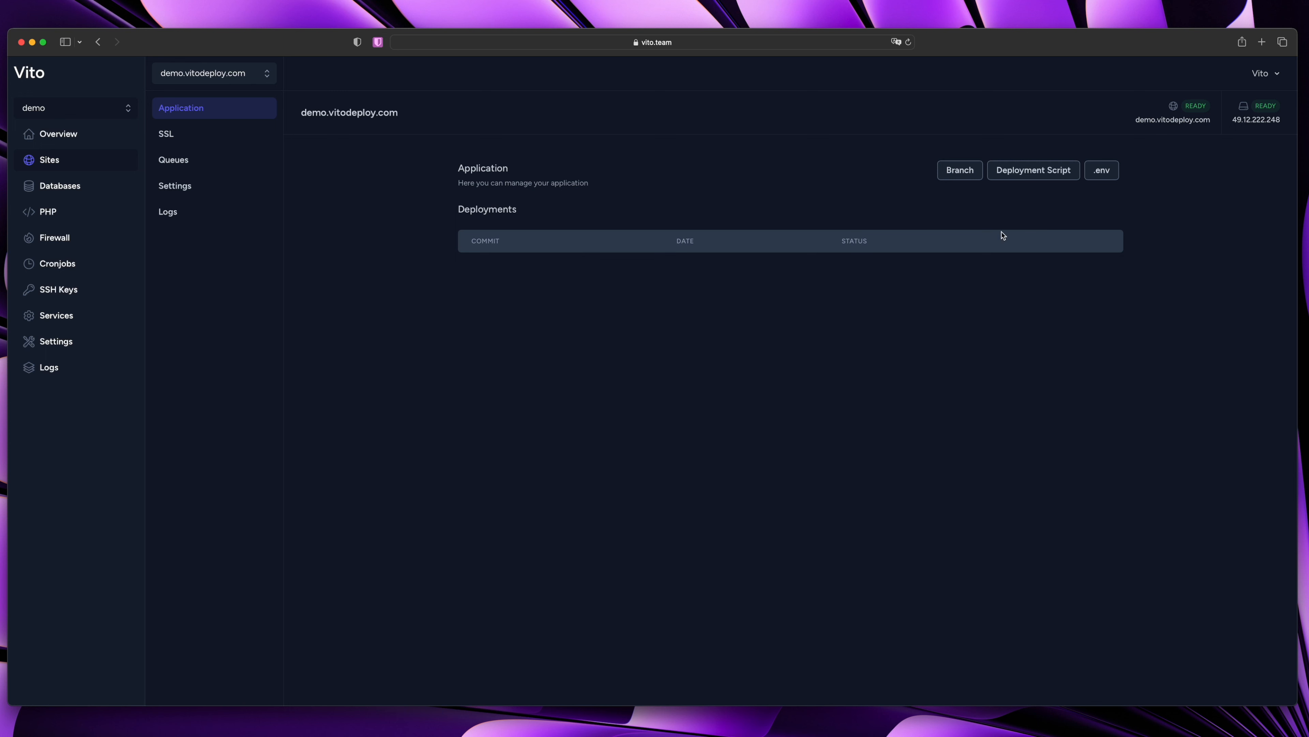
Reload the page, deploy demo.vitodeploy.com, and open the site's Logs list
key(super+r)
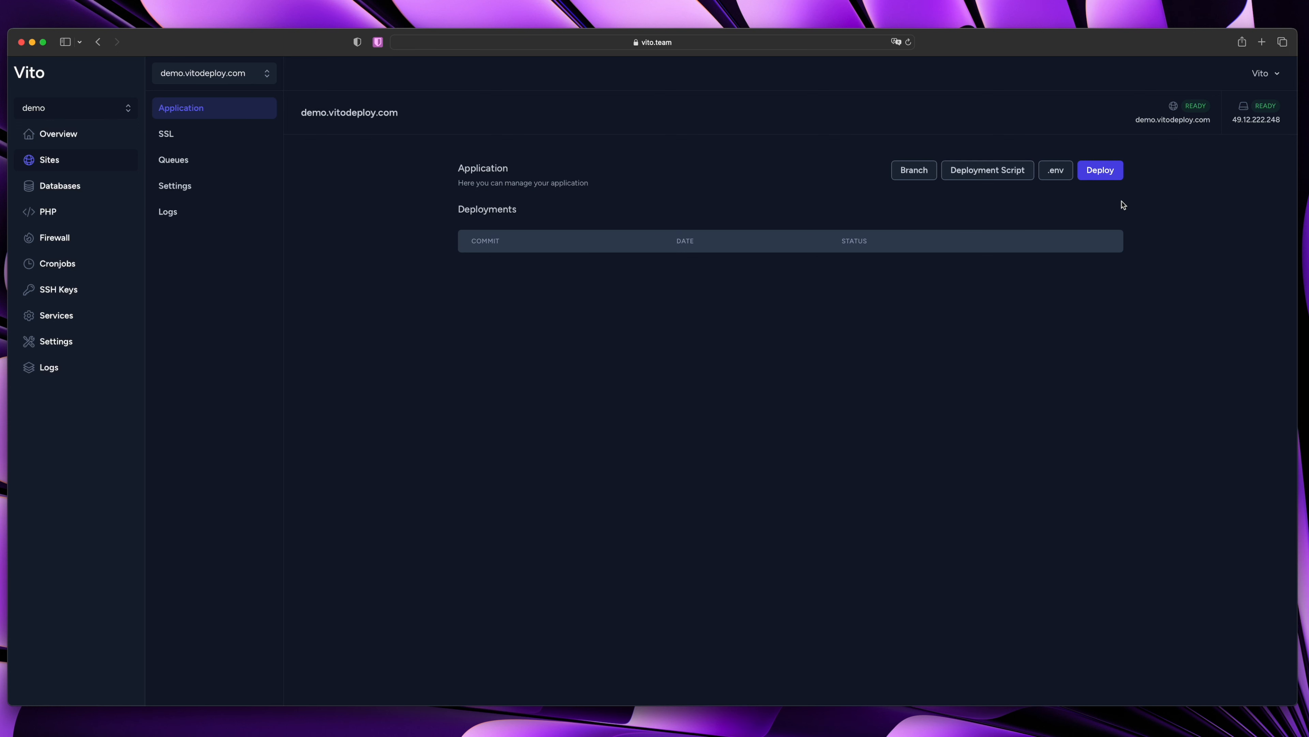
click(1103, 173)
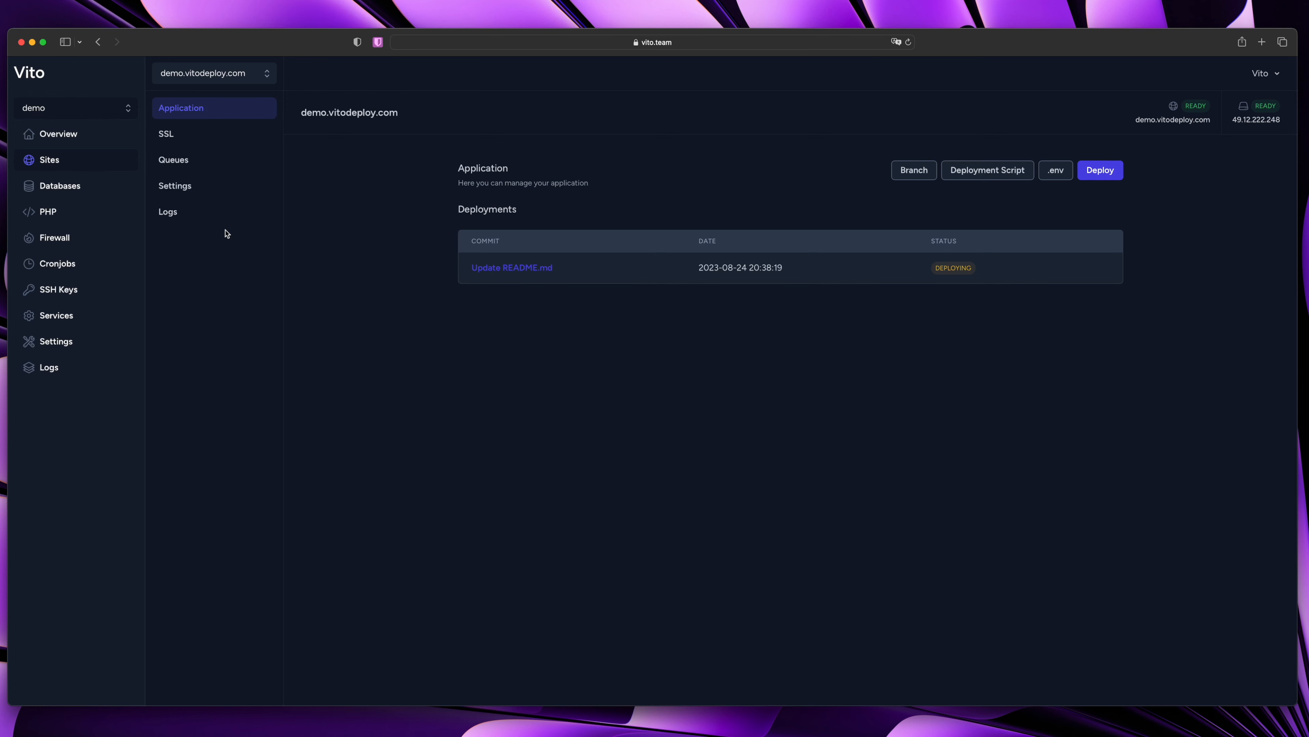
click(190, 212)
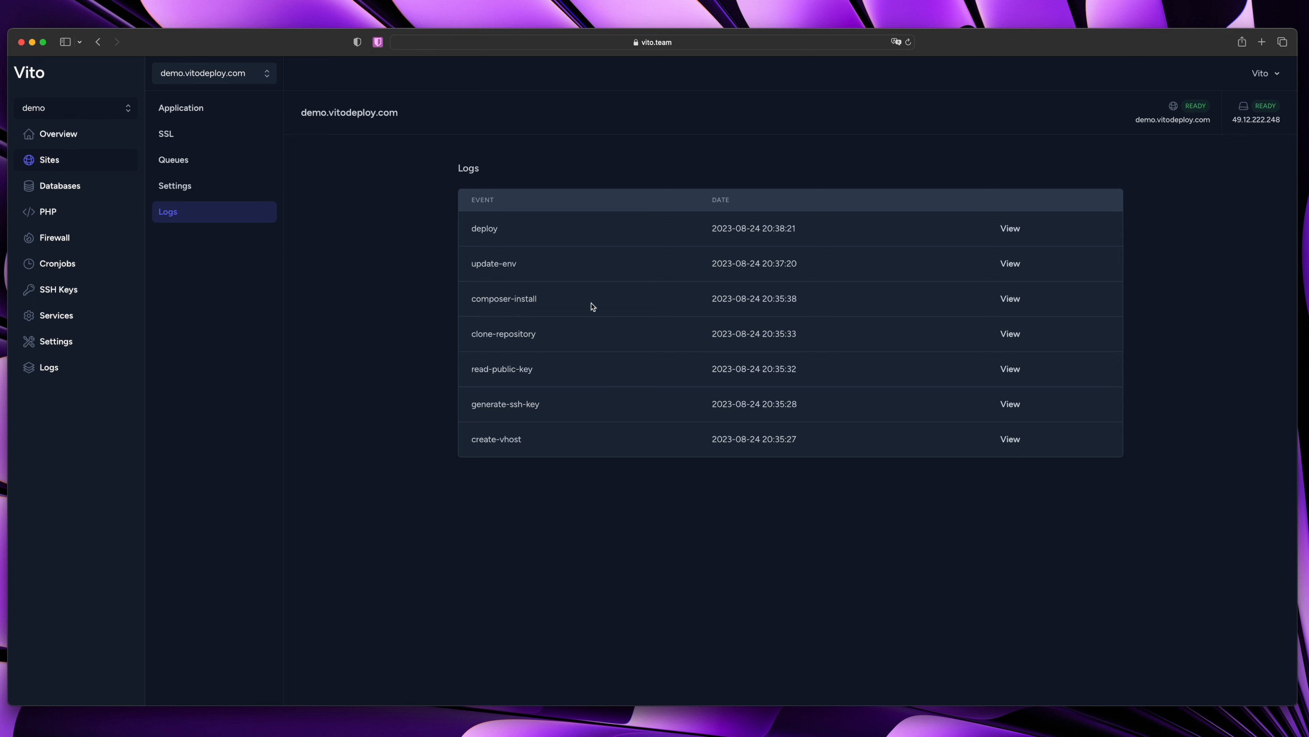
View and close the clone-repository and composer-install logs
click(1008, 334)
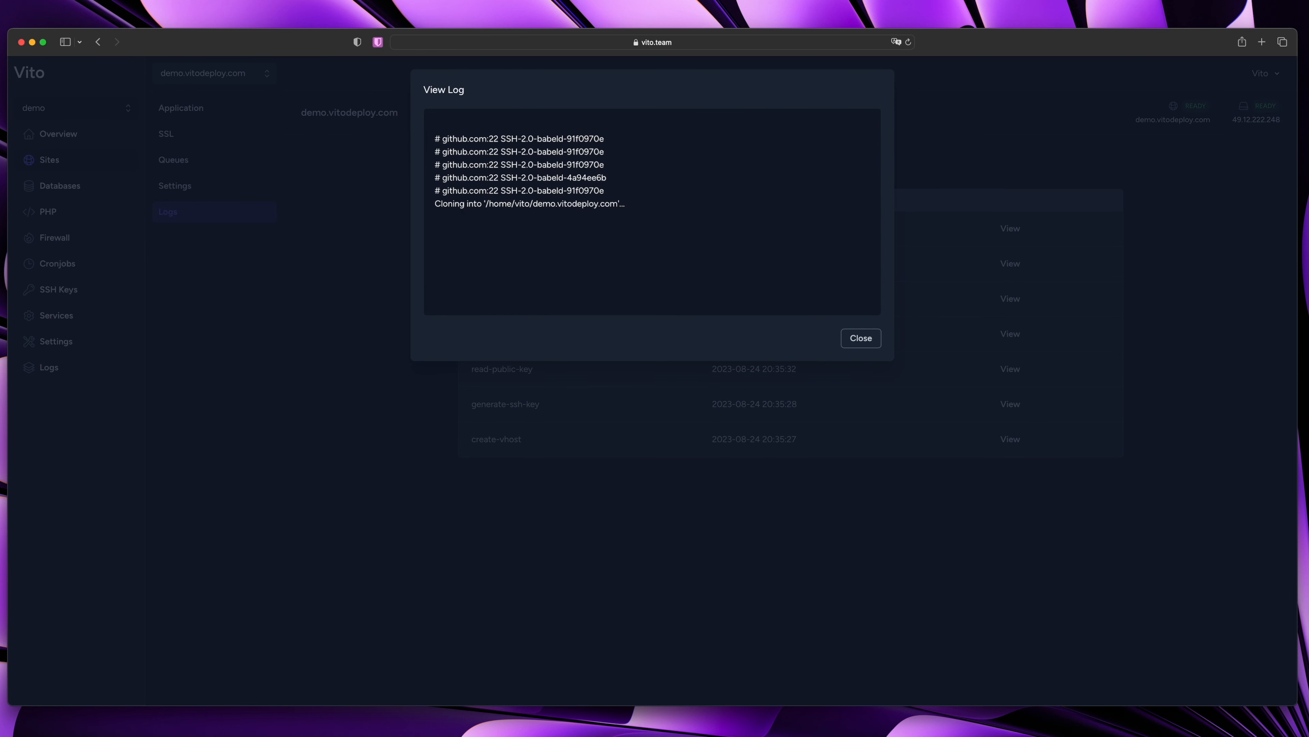
click(375, 363)
click(1005, 299)
scroll(601, 198, down, 15)
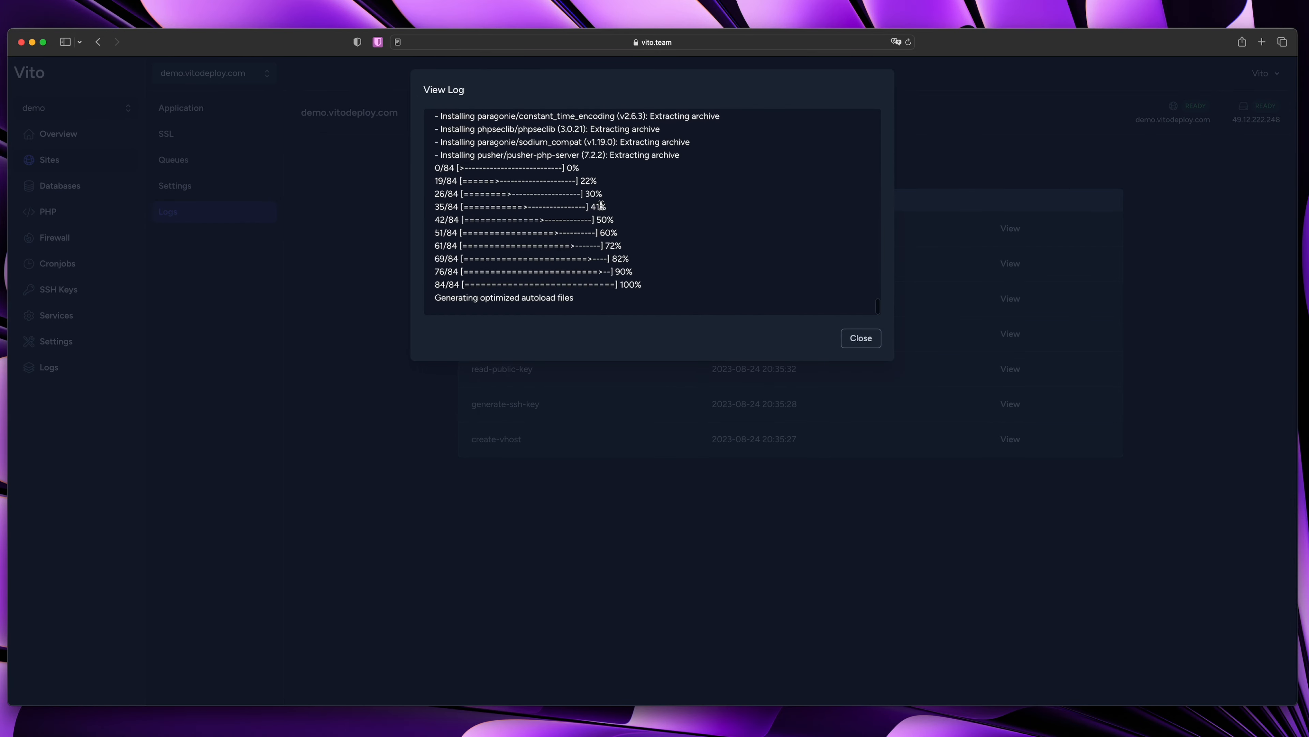
click(307, 287)
On the Application page, review the latest deployment's log and close it
click(201, 109)
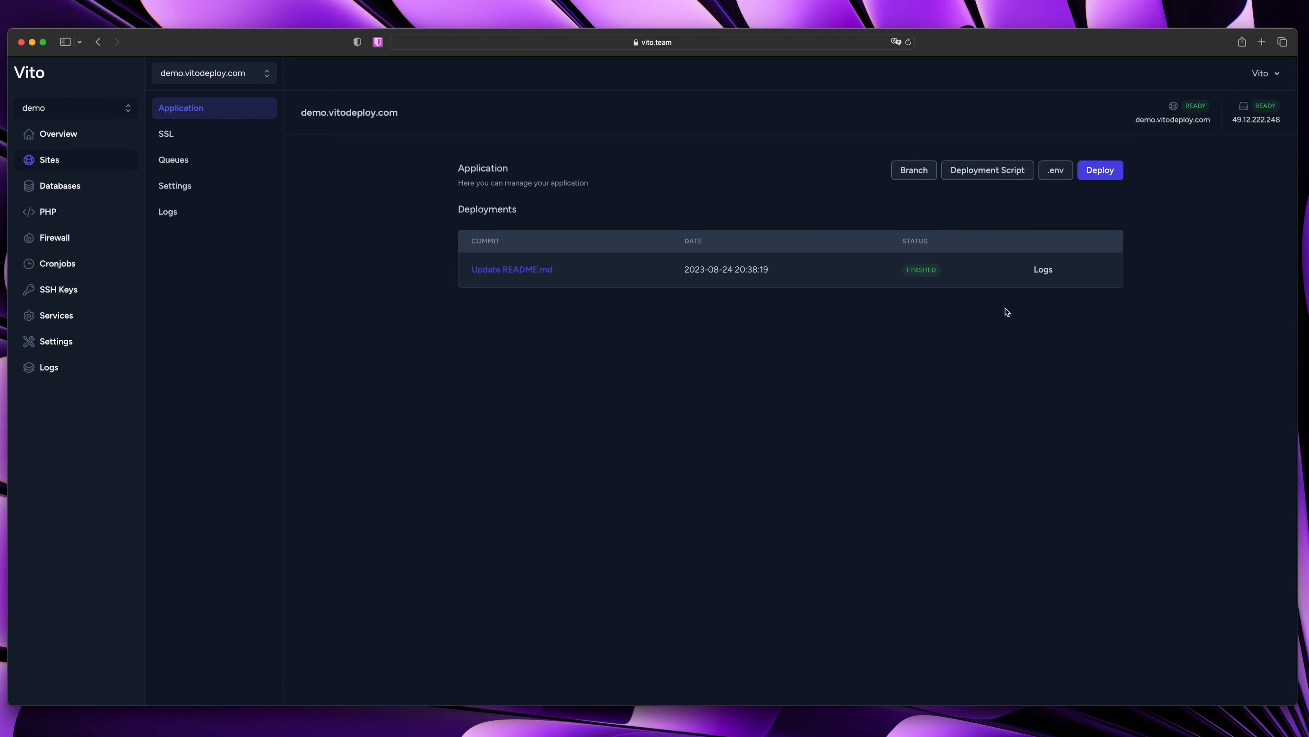
click(1043, 270)
scroll(579, 232, down, 10)
scroll(579, 233, up, 10)
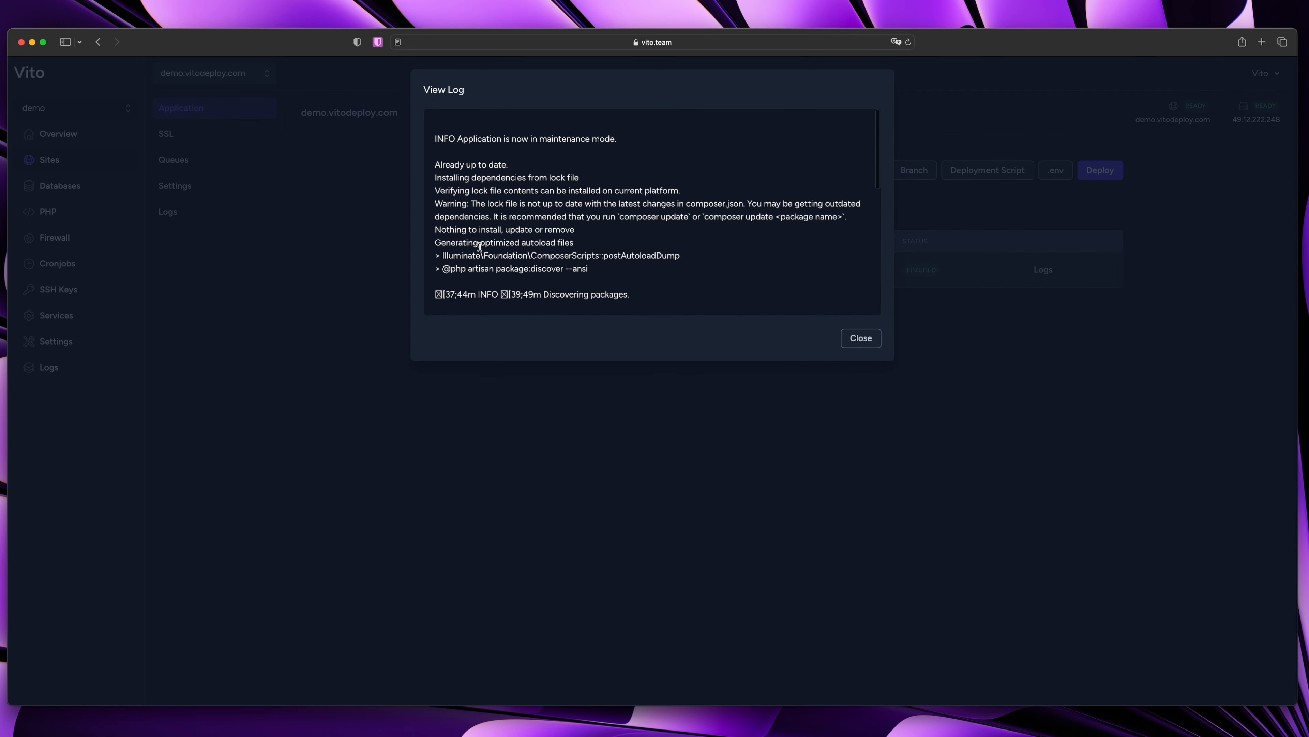
click(1027, 305)
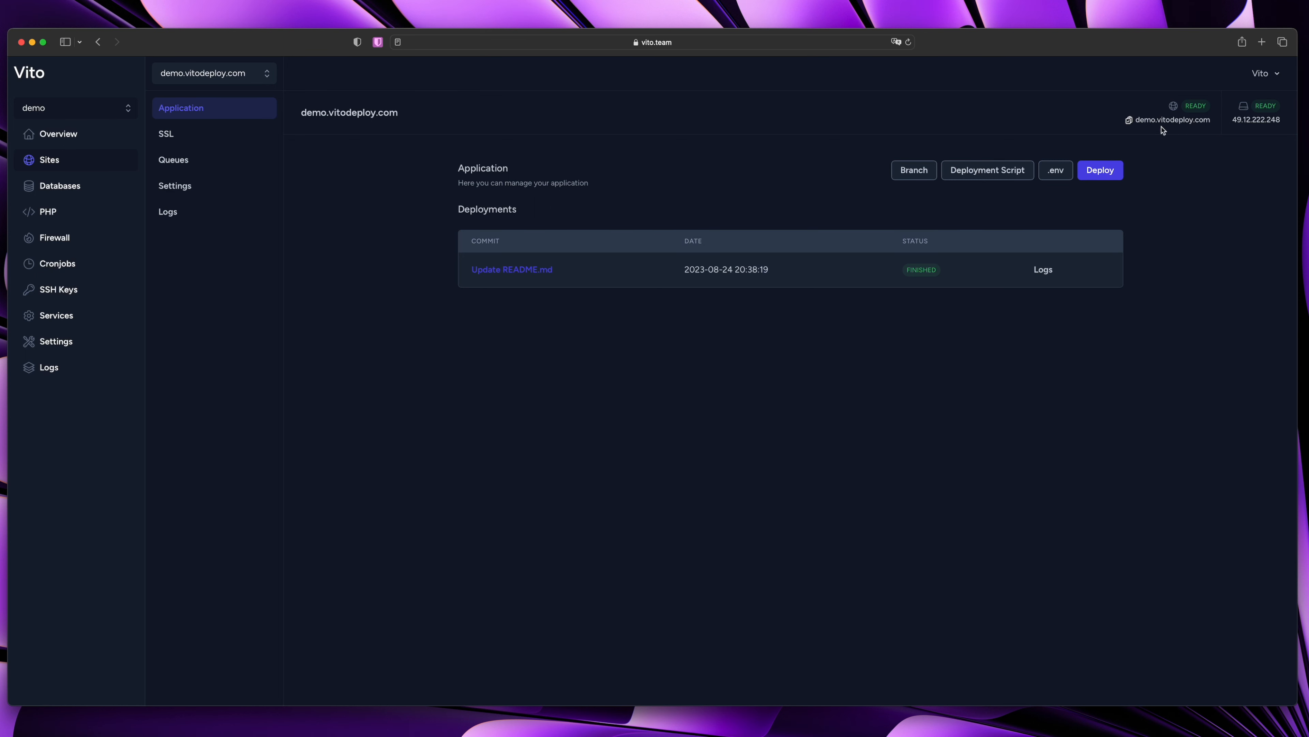
Try the site's public folder path in a new tab, then close that tab
key(super+t)
text(/home/vito/demo.vitodeploy.com/public)
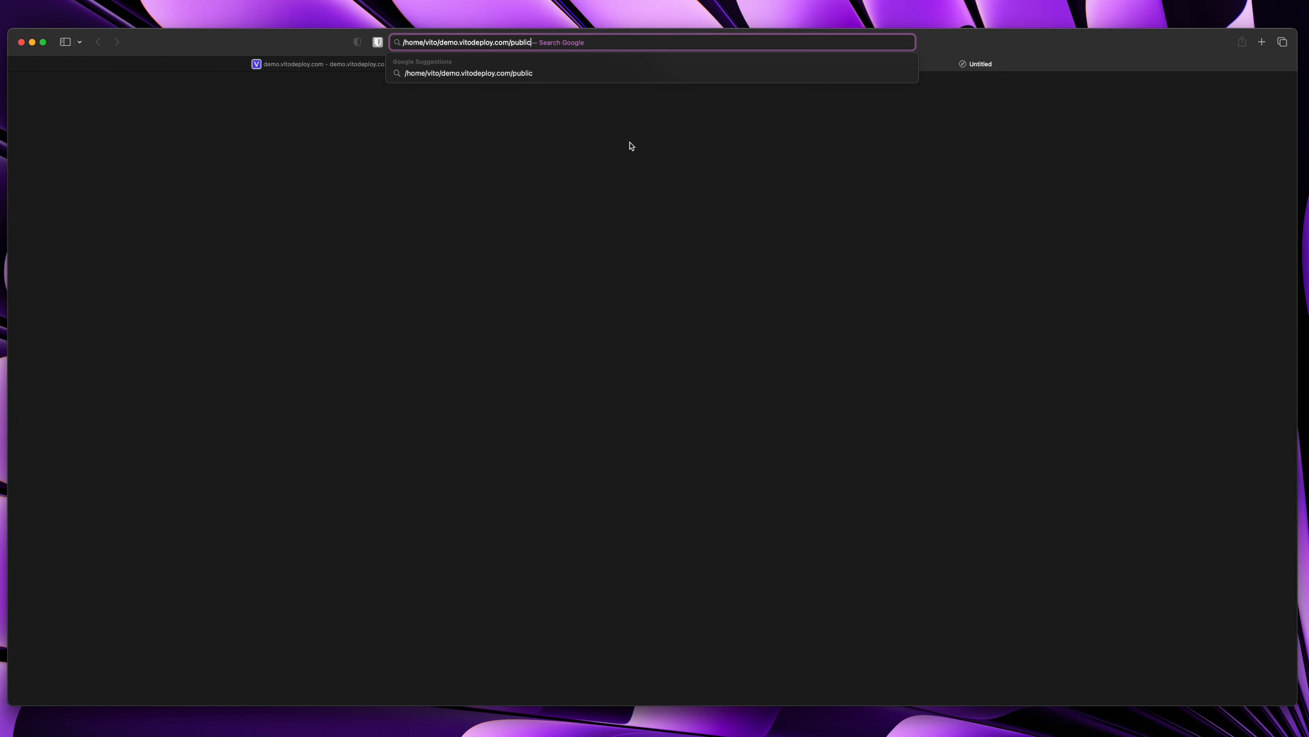
key(Return)
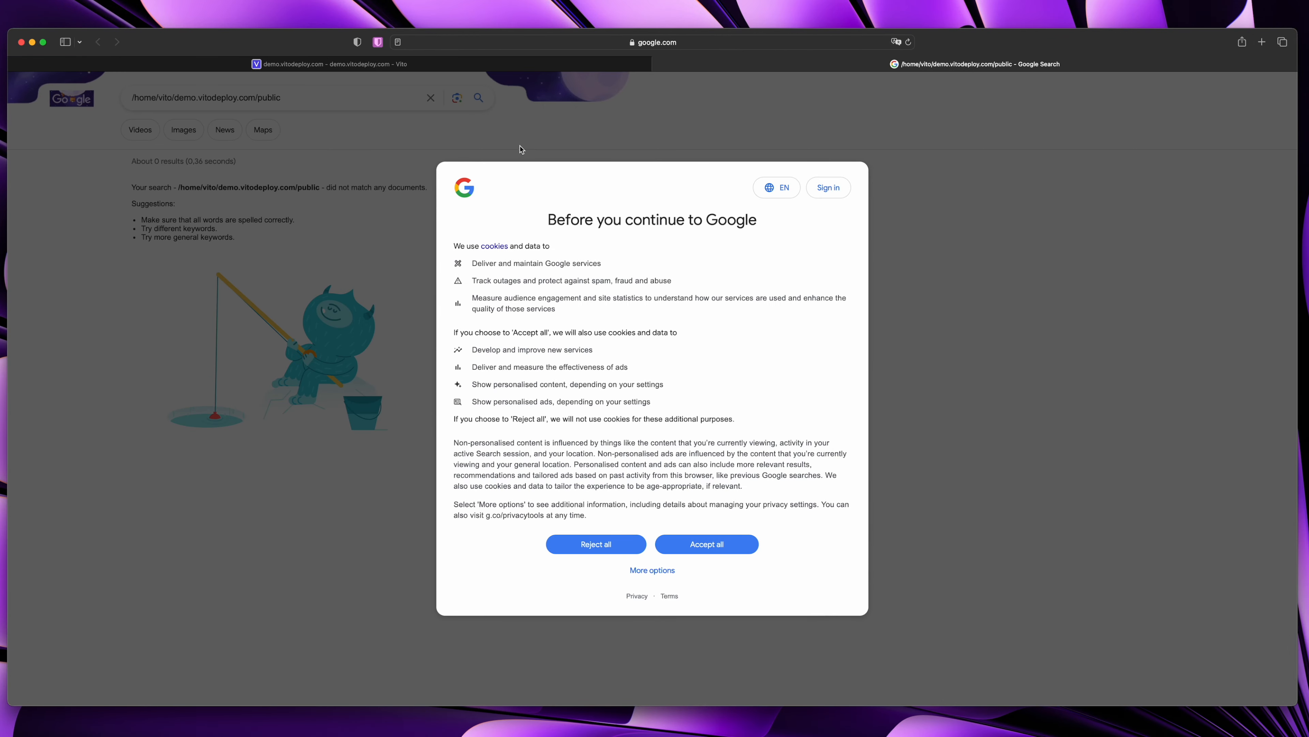
click(561, 43)
text(/home/vito/demo.vitodeploy.com/public)
key(Escape)
key(super+w)
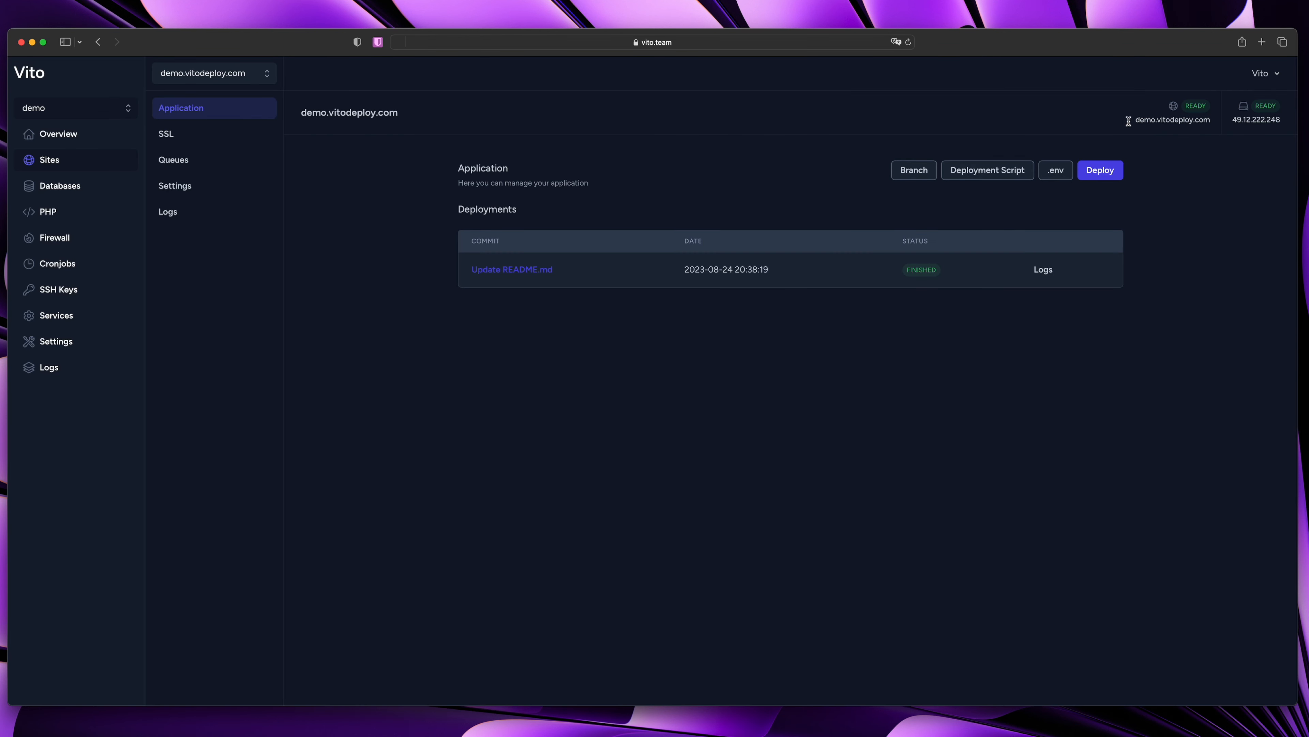
Open demo.vitodeploy.com from the Vito header link in a new tab
drag(1124, 121, 1207, 126)
click(752, 135)
click(371, 117)
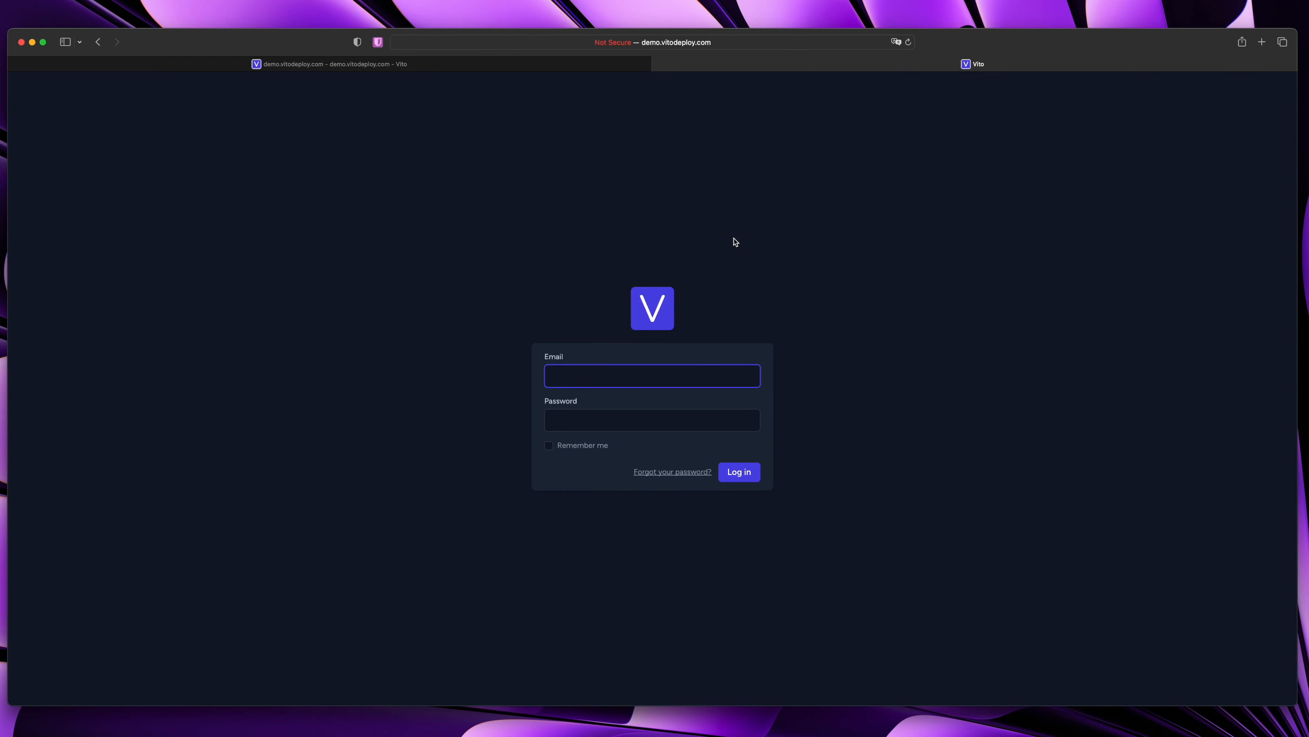
click(1009, 248)
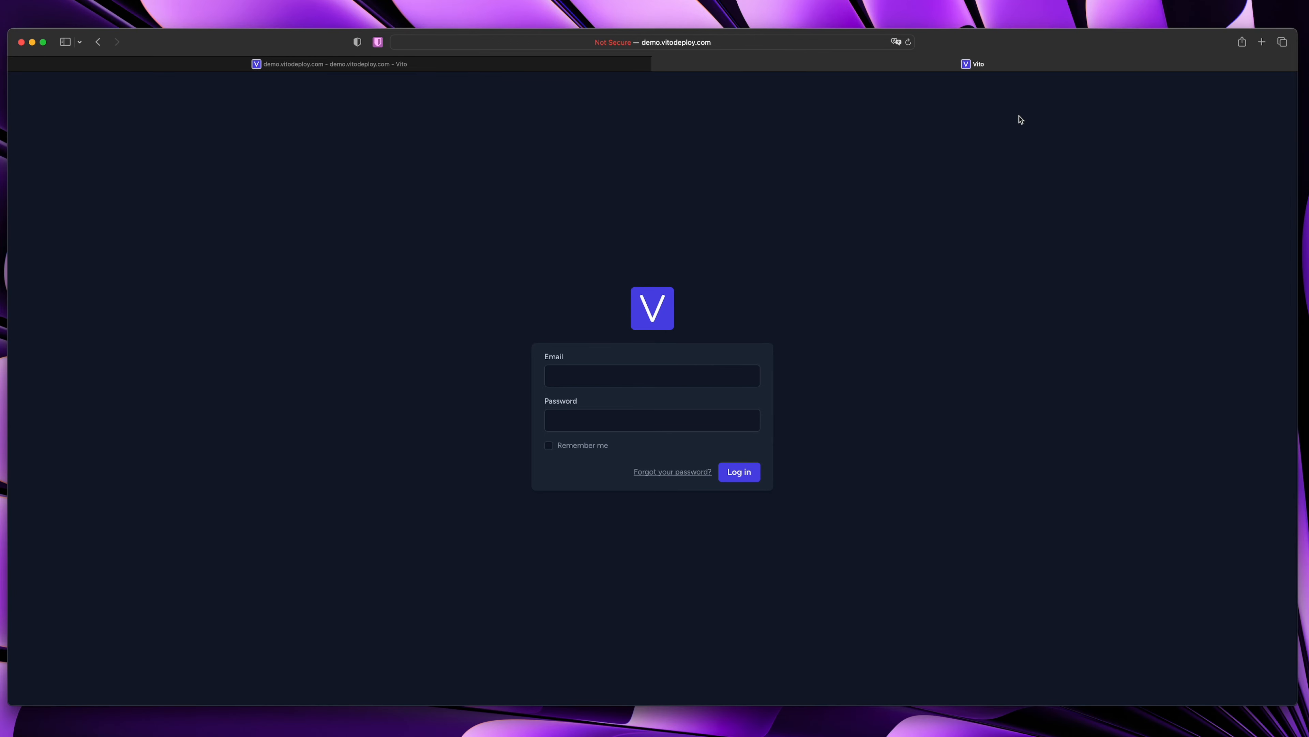
Go to github.com/vitodeploy/vito and follow the README link to the VitoDeploy website
key(super+t)
text(github.com)
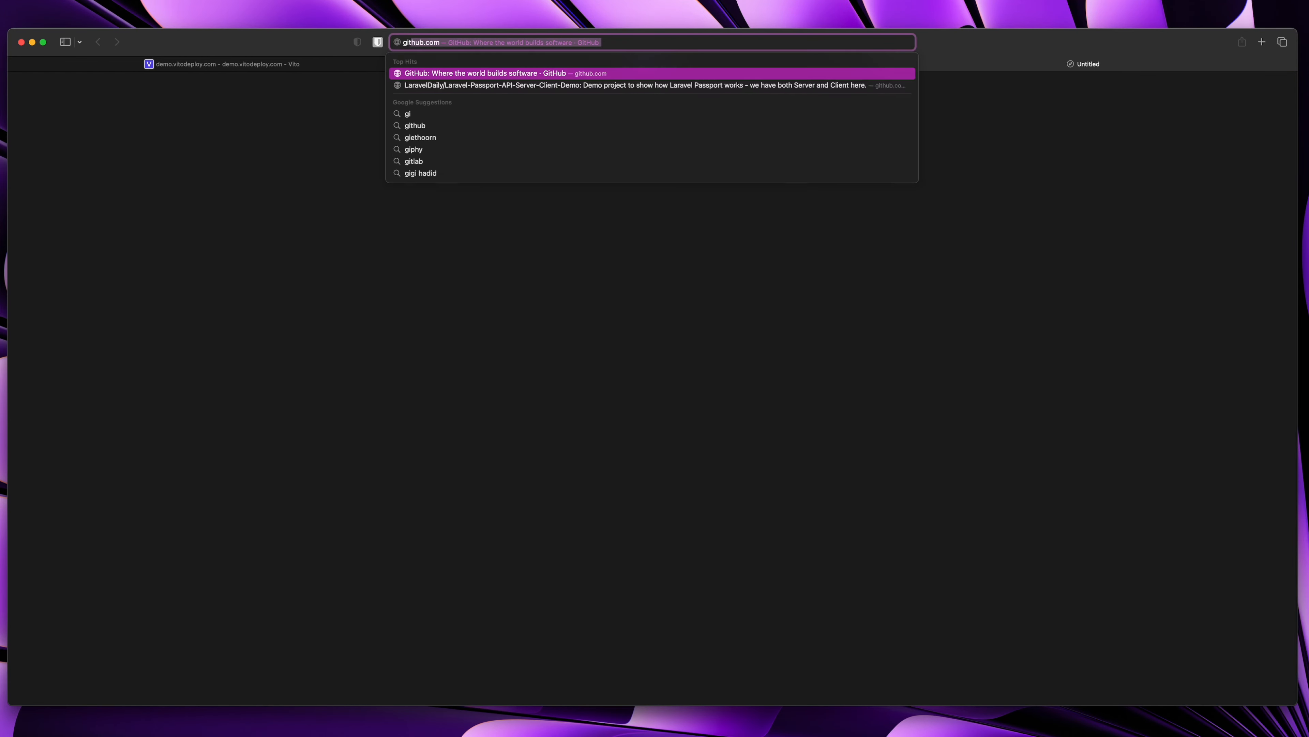
text(/vitode)
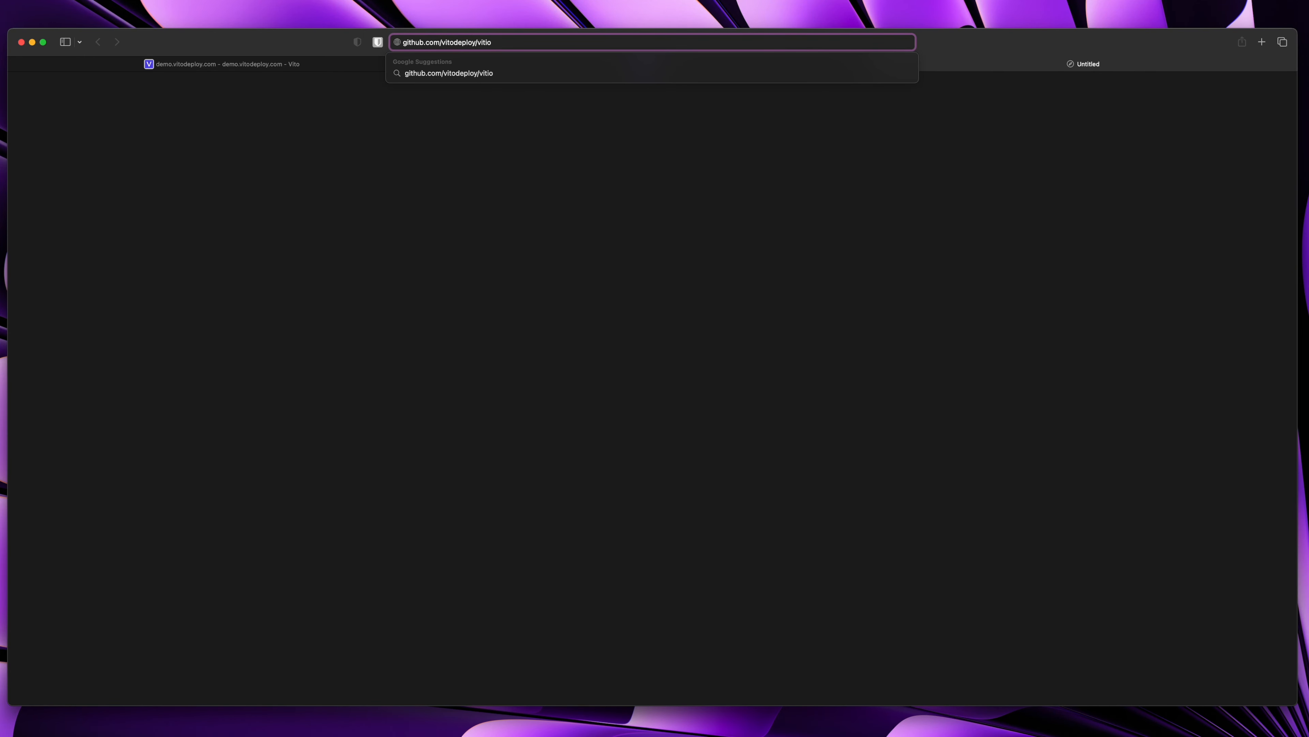
text(ploy/vito)
key(Return)
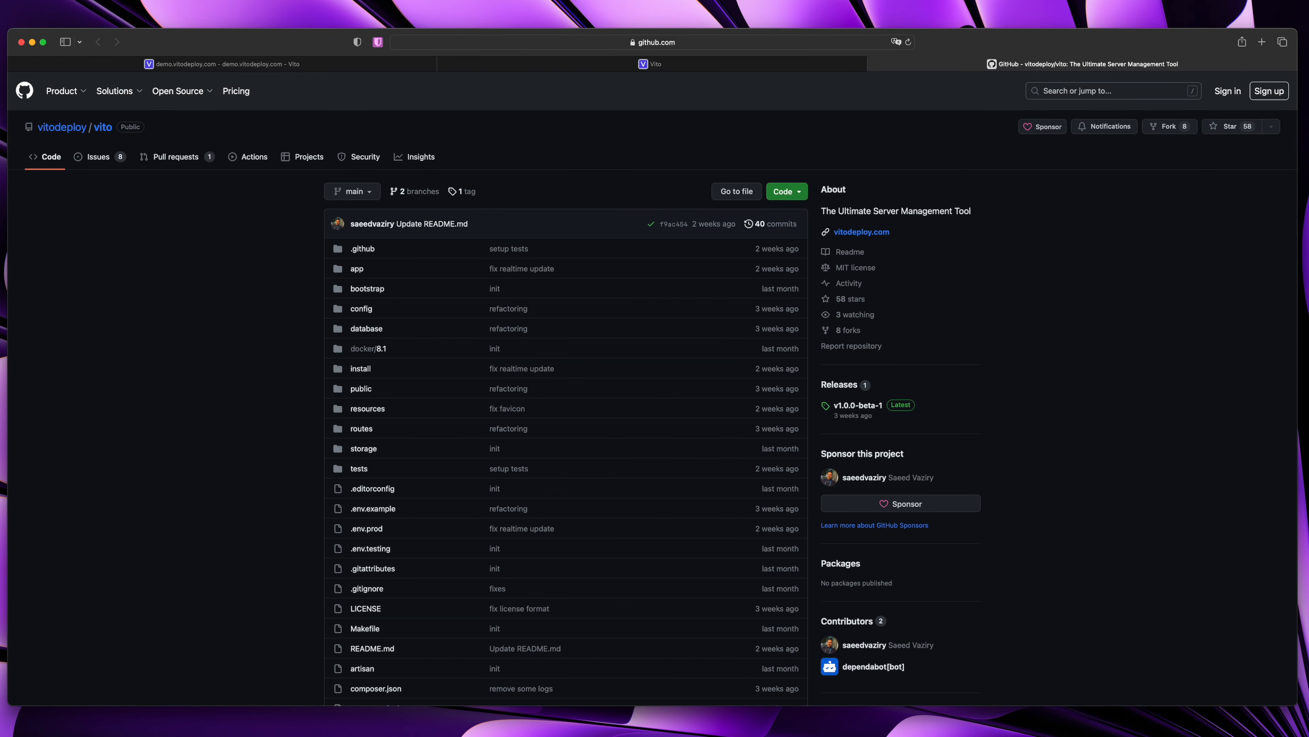
scroll(613, 310, down, 20)
click(398, 425)
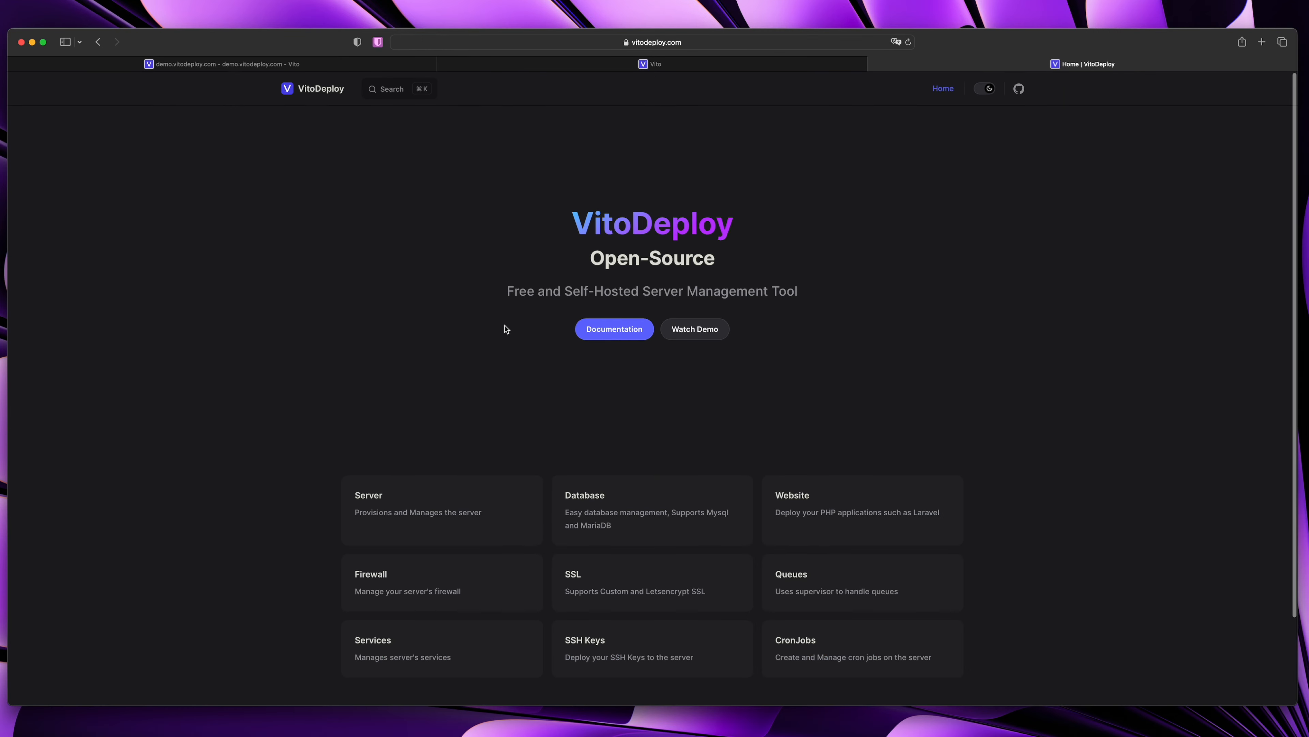
Read the one-line install command in the docs' Installation guide, then close the tab
click(614, 328)
scroll(557, 313, down, 10)
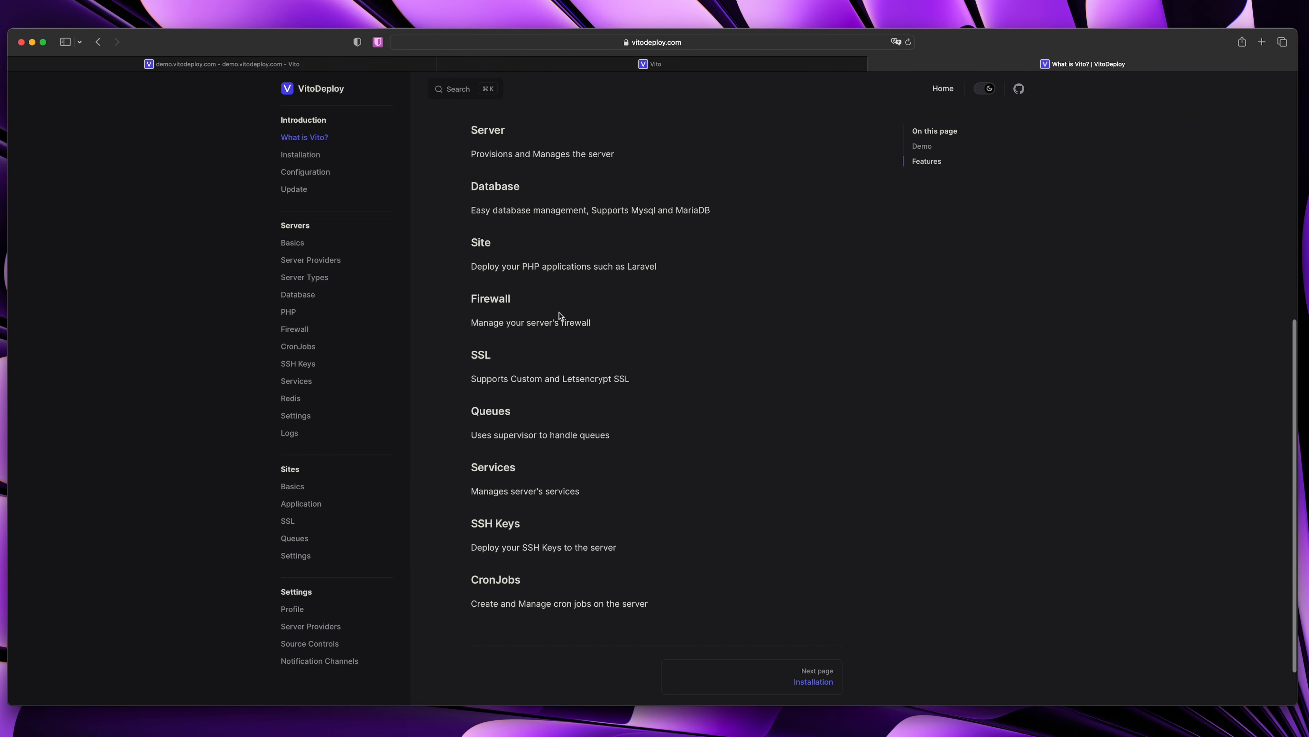
scroll(559, 315, up, 7)
click(298, 153)
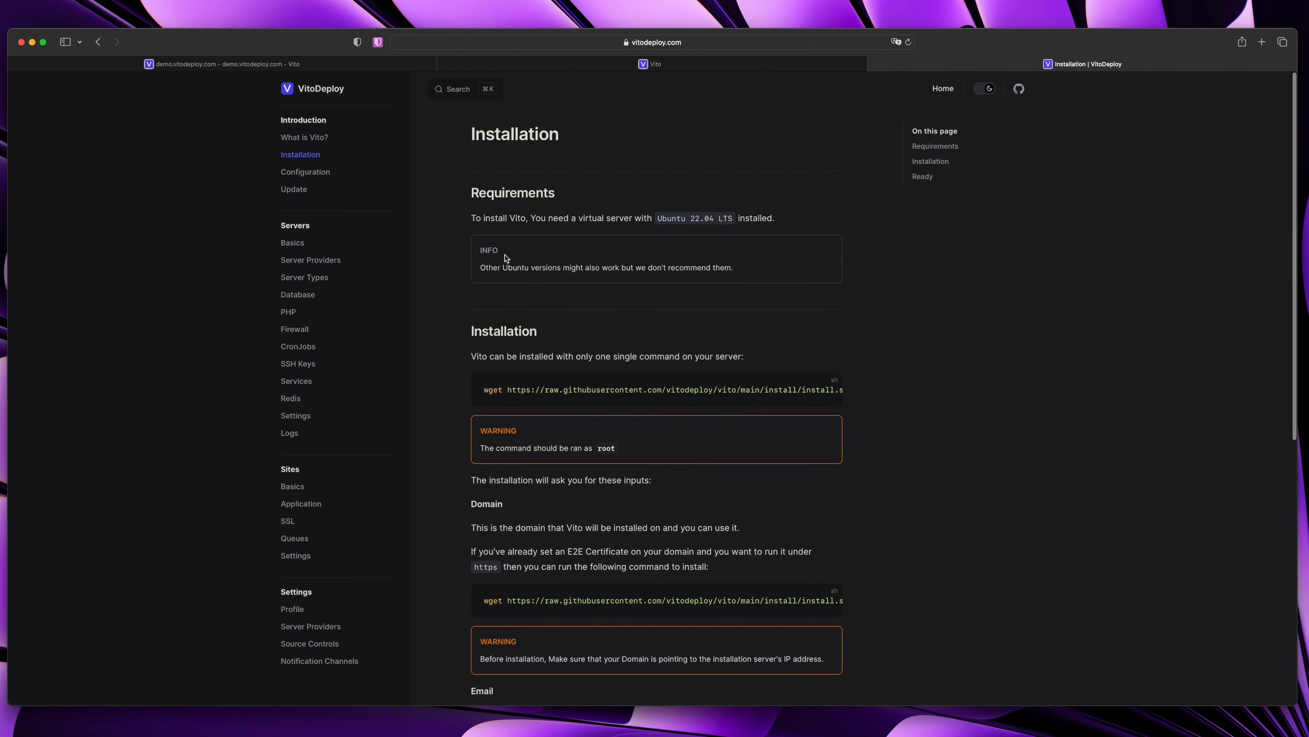
drag(486, 390, 875, 398)
click(819, 396)
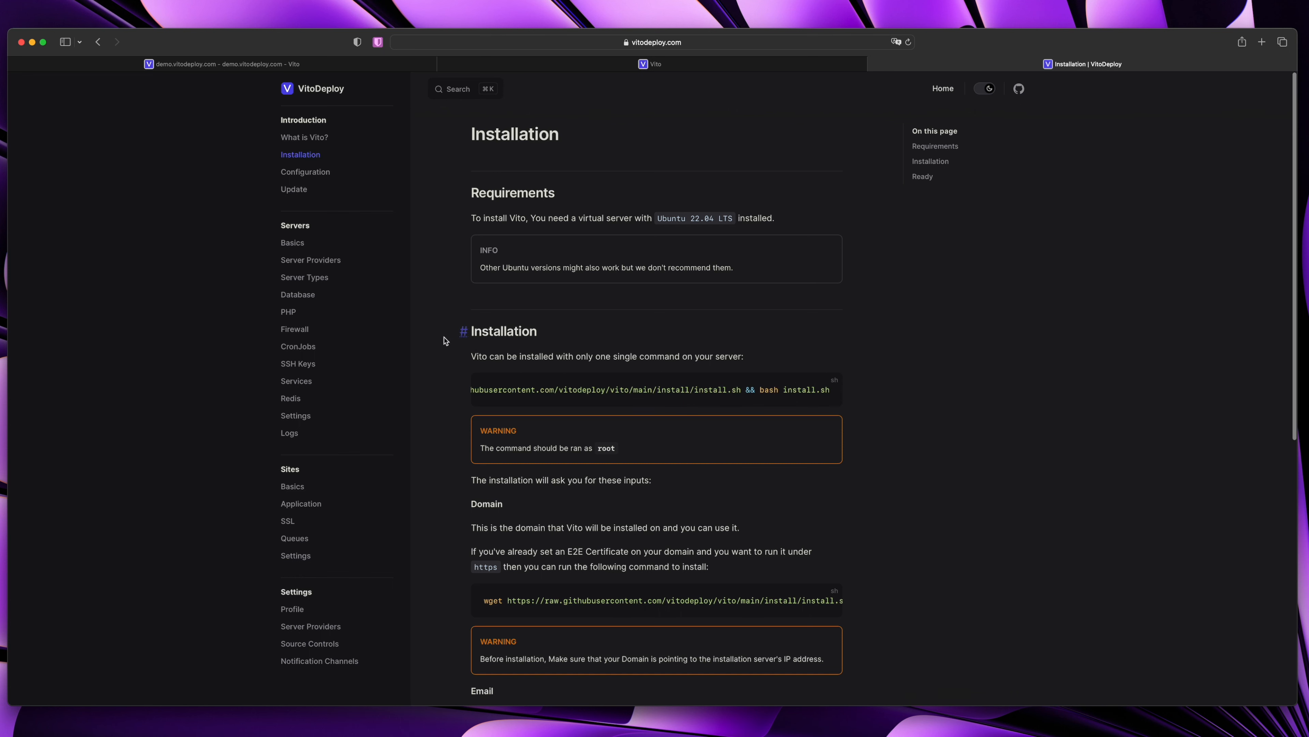
key(super+w)
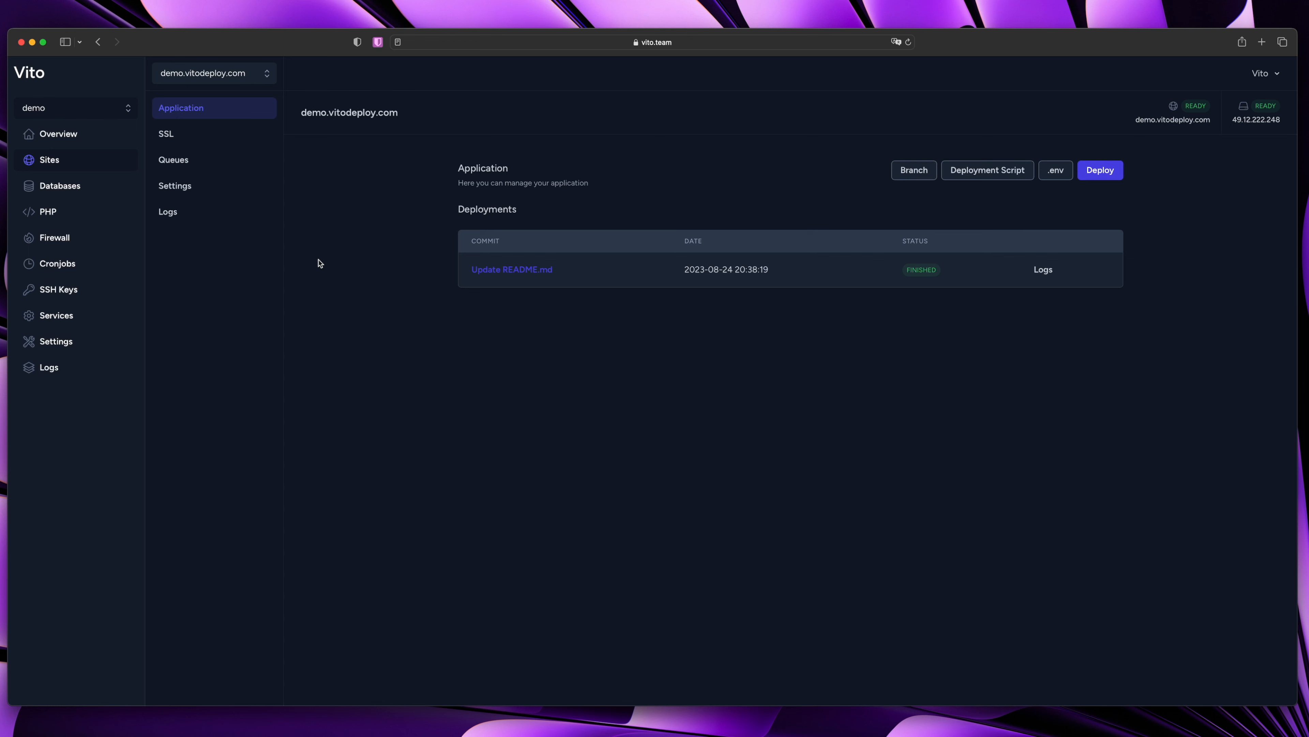
Go to the site's Queues page and look over the Create Queue form without creating anything
click(187, 135)
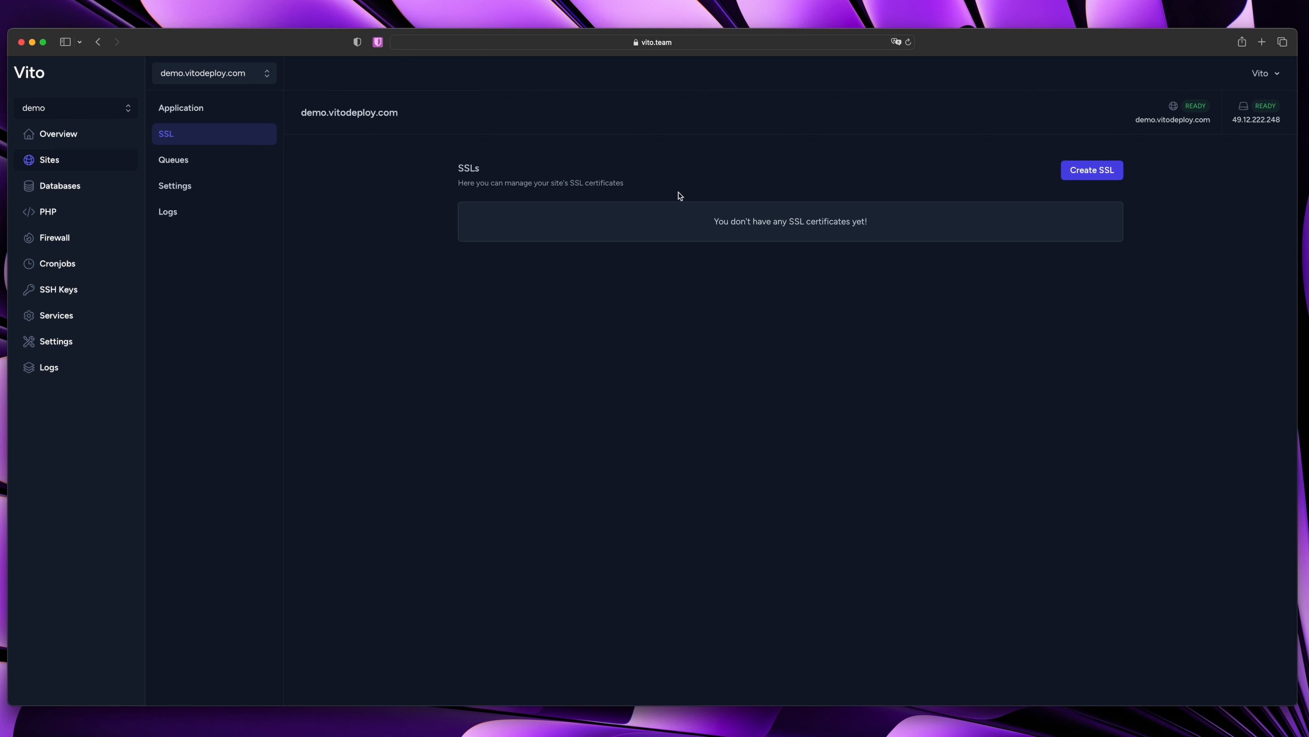
click(189, 161)
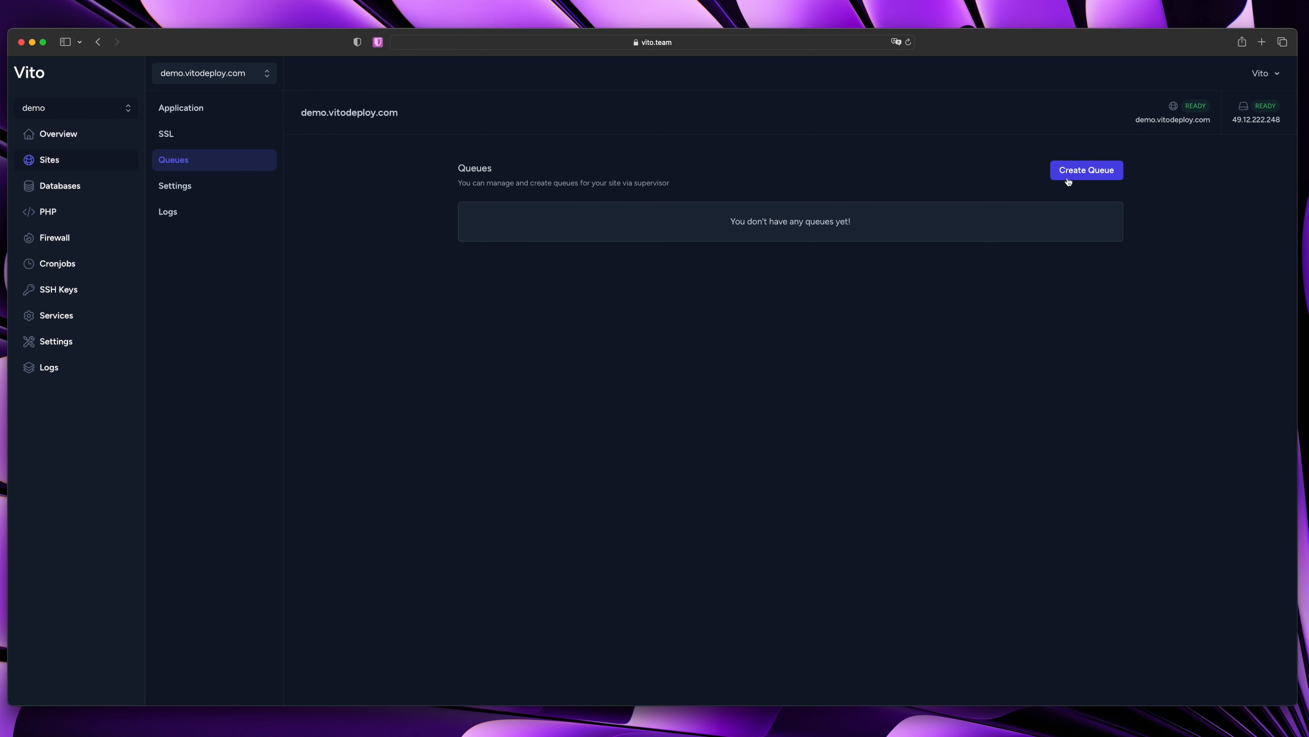
click(1083, 170)
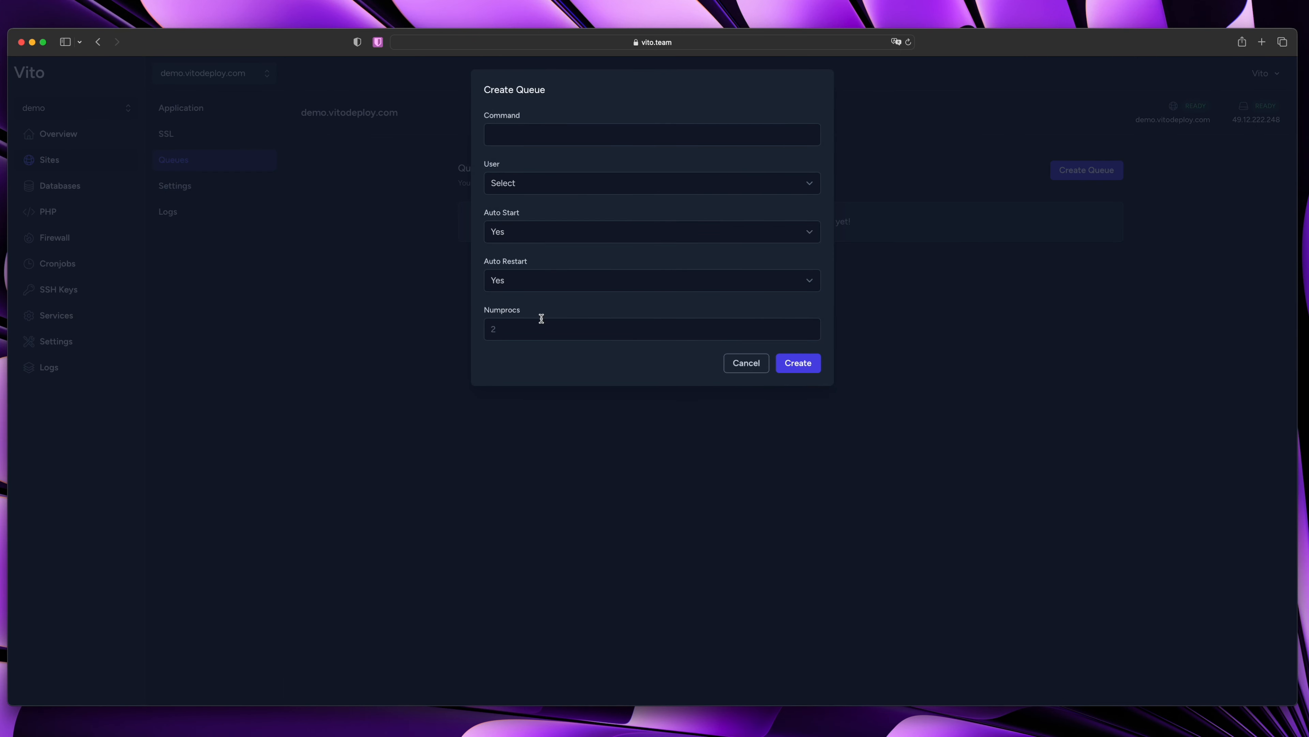
click(577, 182)
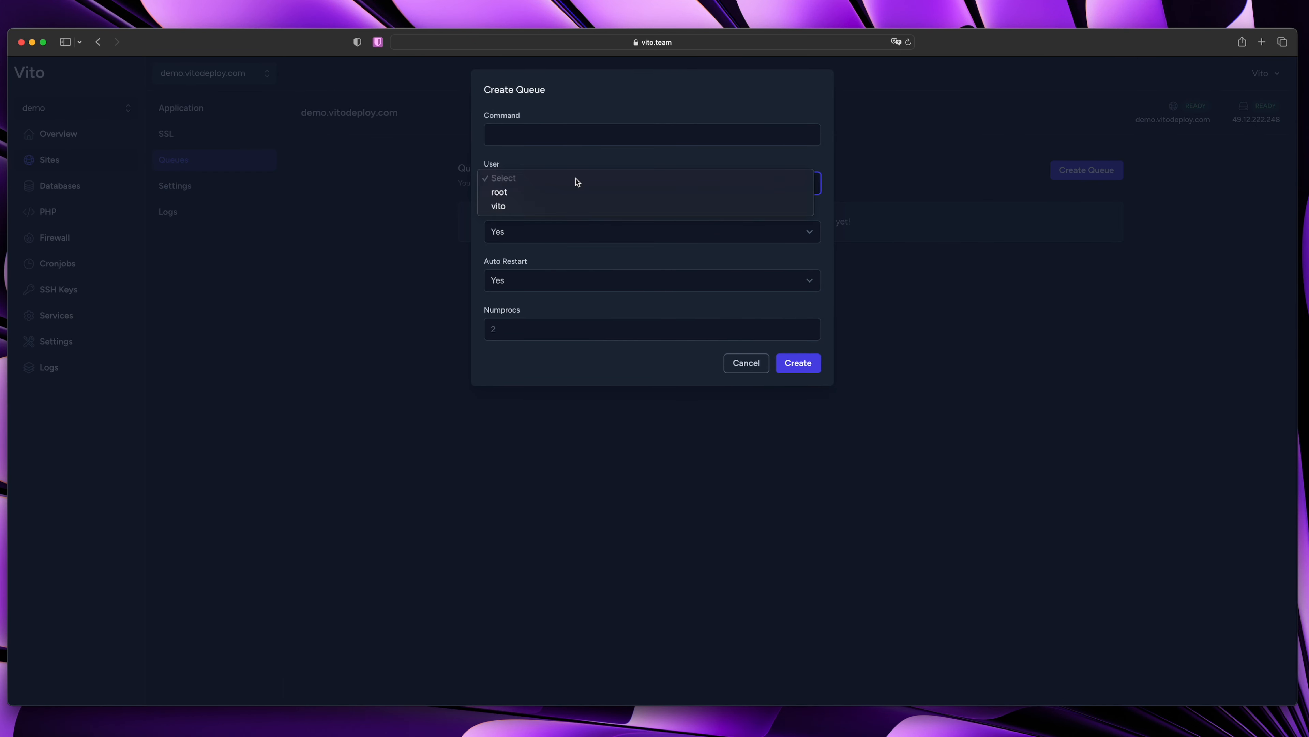
click(571, 267)
click(547, 235)
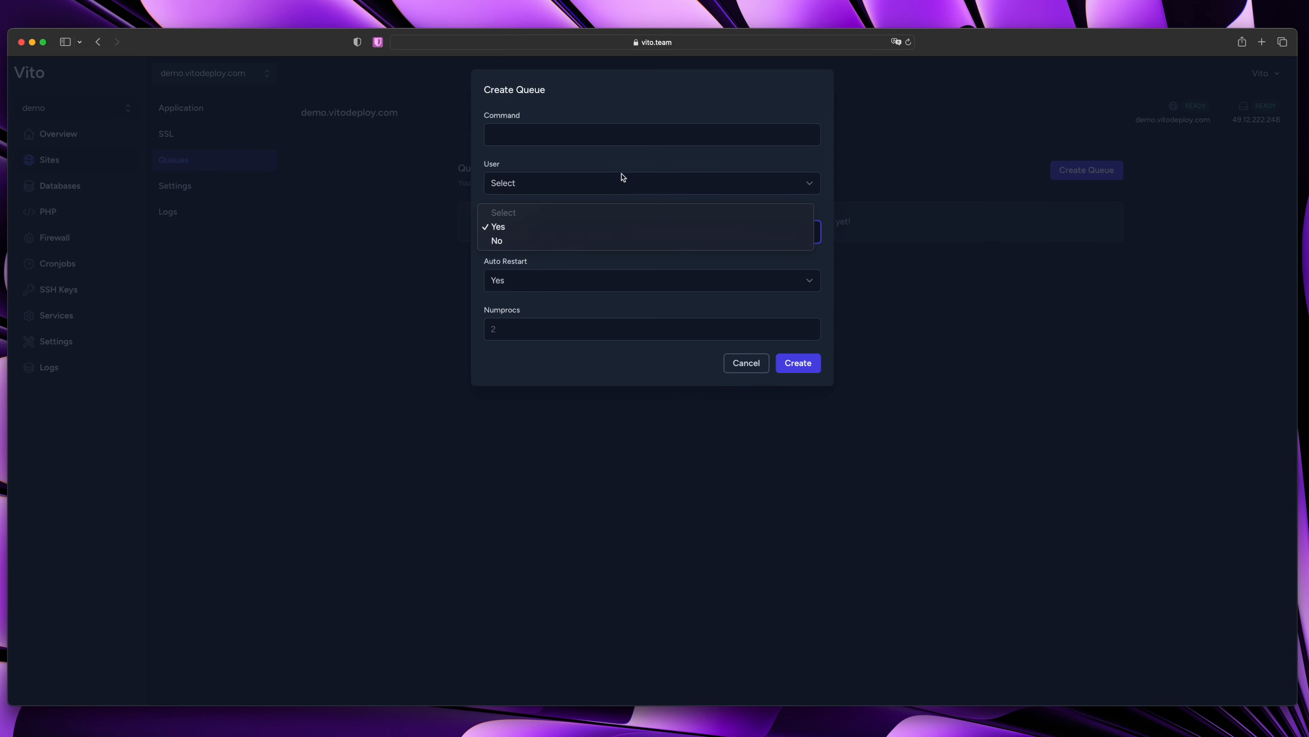
click(569, 160)
click(558, 130)
click(969, 160)
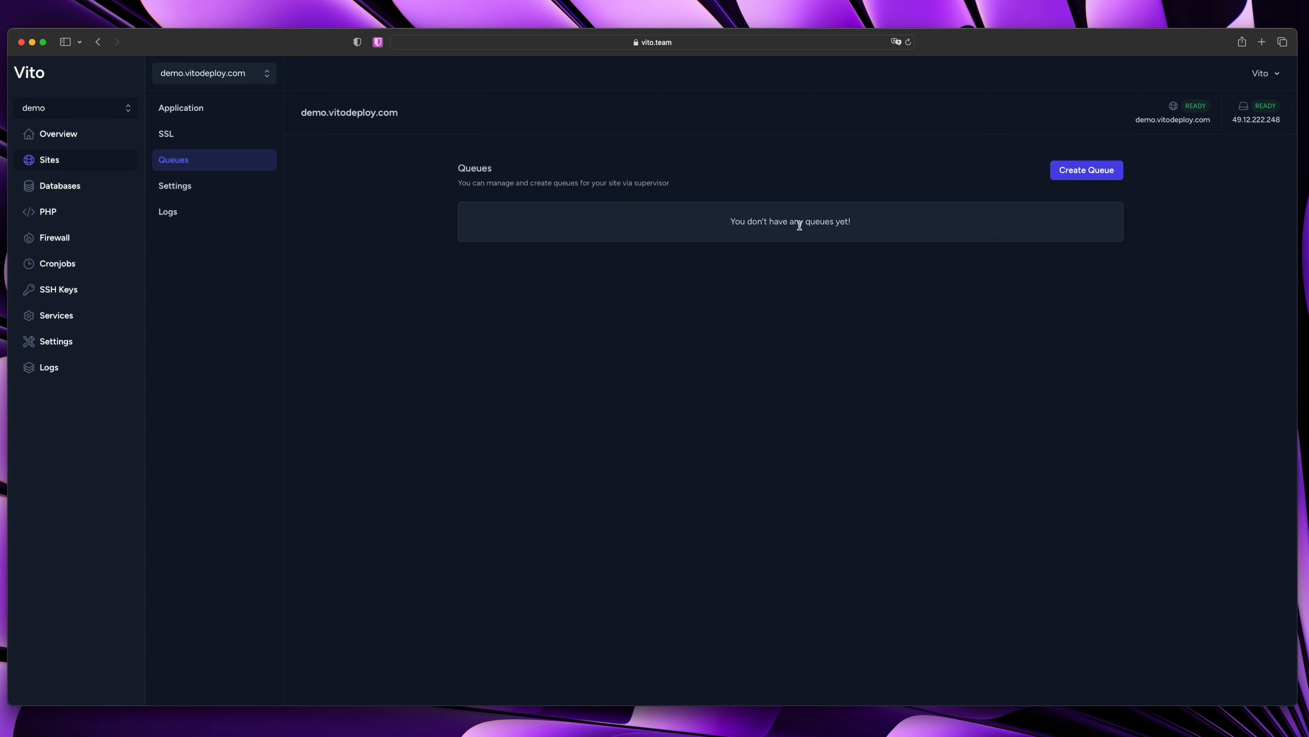
In a new queue form, enter a php artisan queue:work command using the site's path
click(1055, 175)
click(525, 138)
text(php)
text(/home/vito/demo.vitodeploy.com/public)
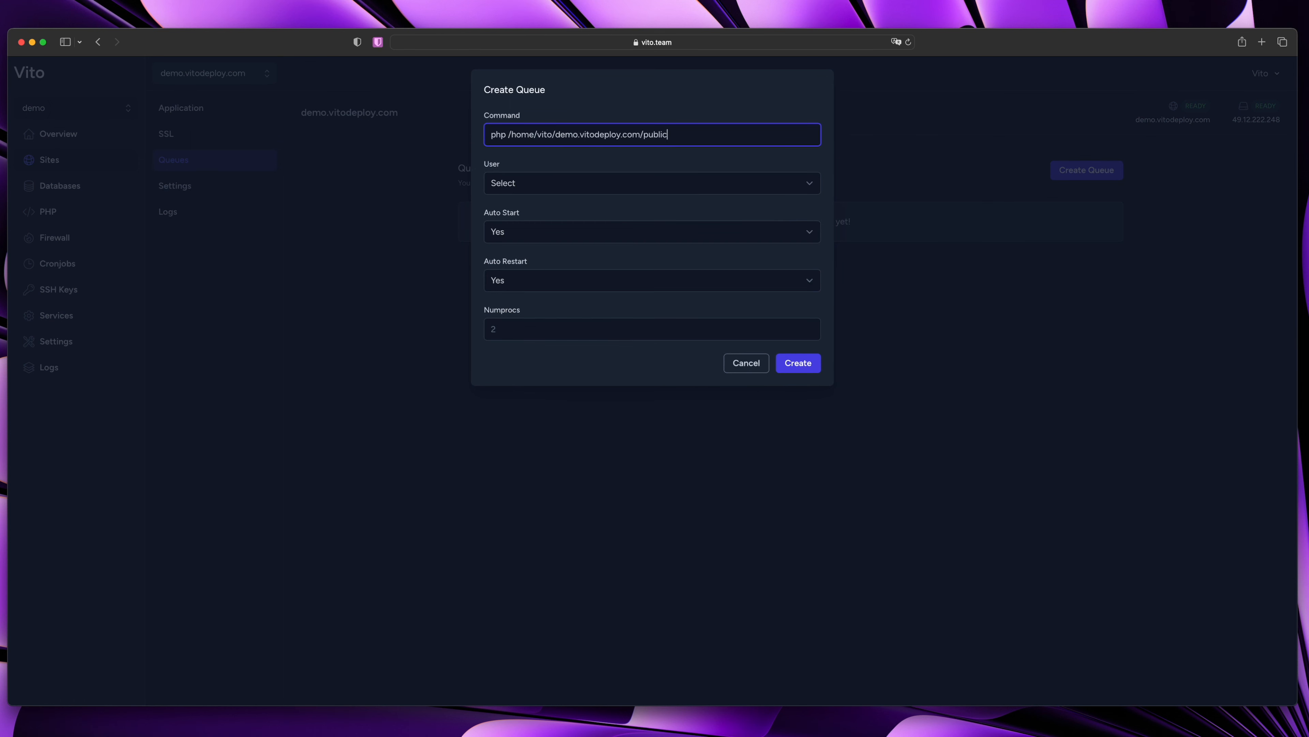
key(alt+BackSpace)
text(artisan queue:work --sleep=3)
Set user vito, auto start Yes and 1 process, and create the worker
click(555, 184)
click(547, 205)
click(535, 239)
click(614, 189)
click(540, 328)
text(1)
click(572, 304)
click(799, 365)
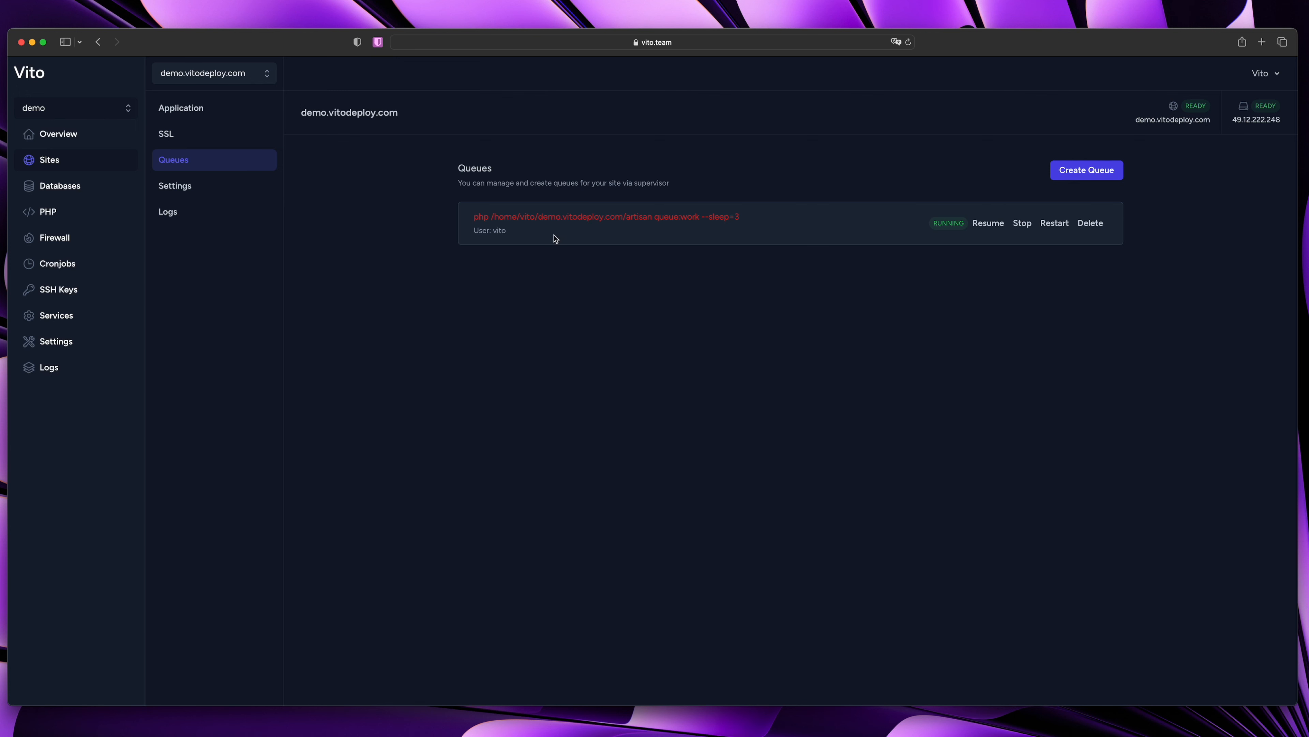
Open the site's Settings and check the PHP Version dropdown, keeping 8.1
click(188, 192)
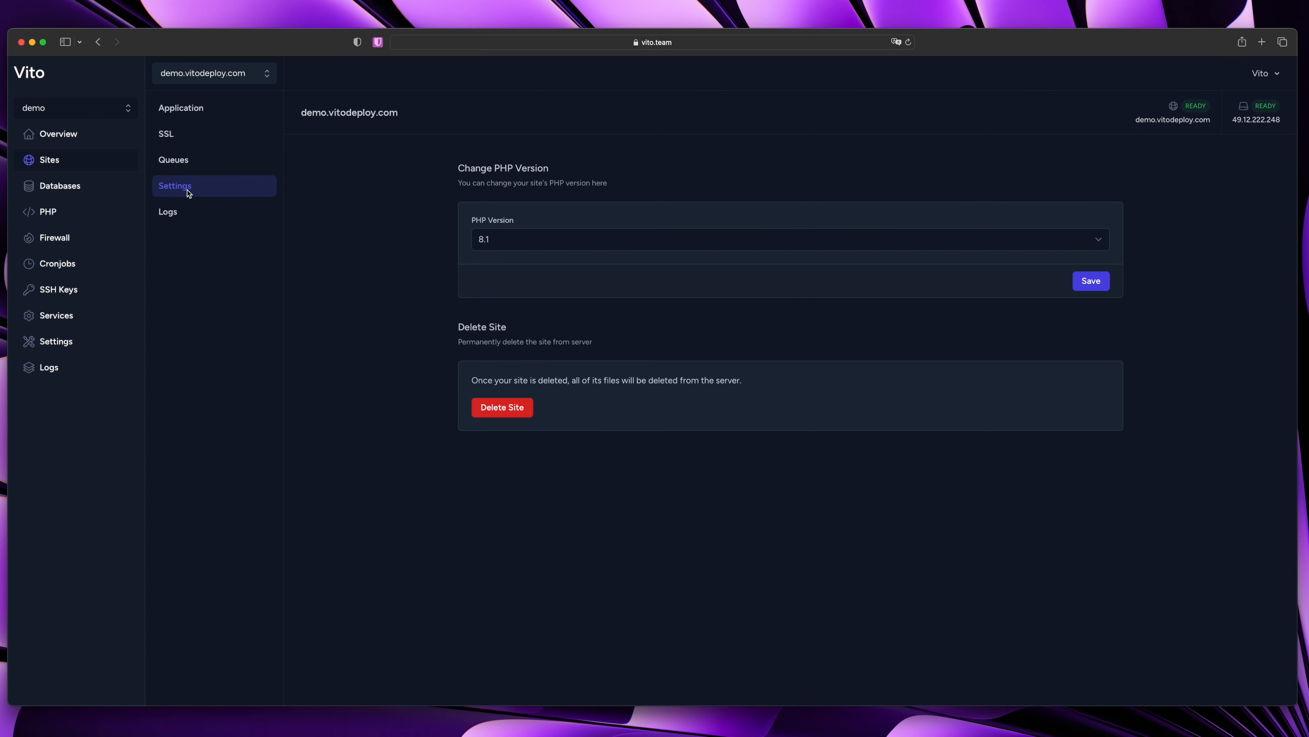
click(524, 244)
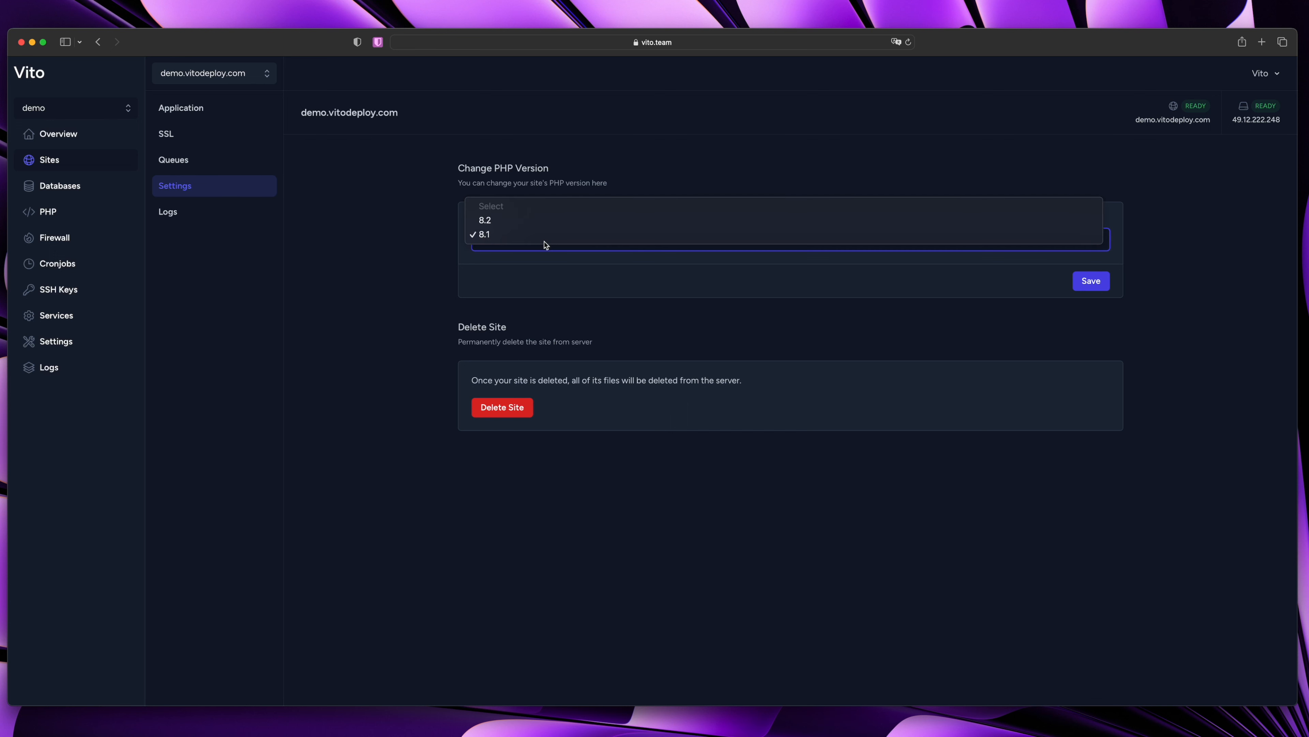
click(513, 270)
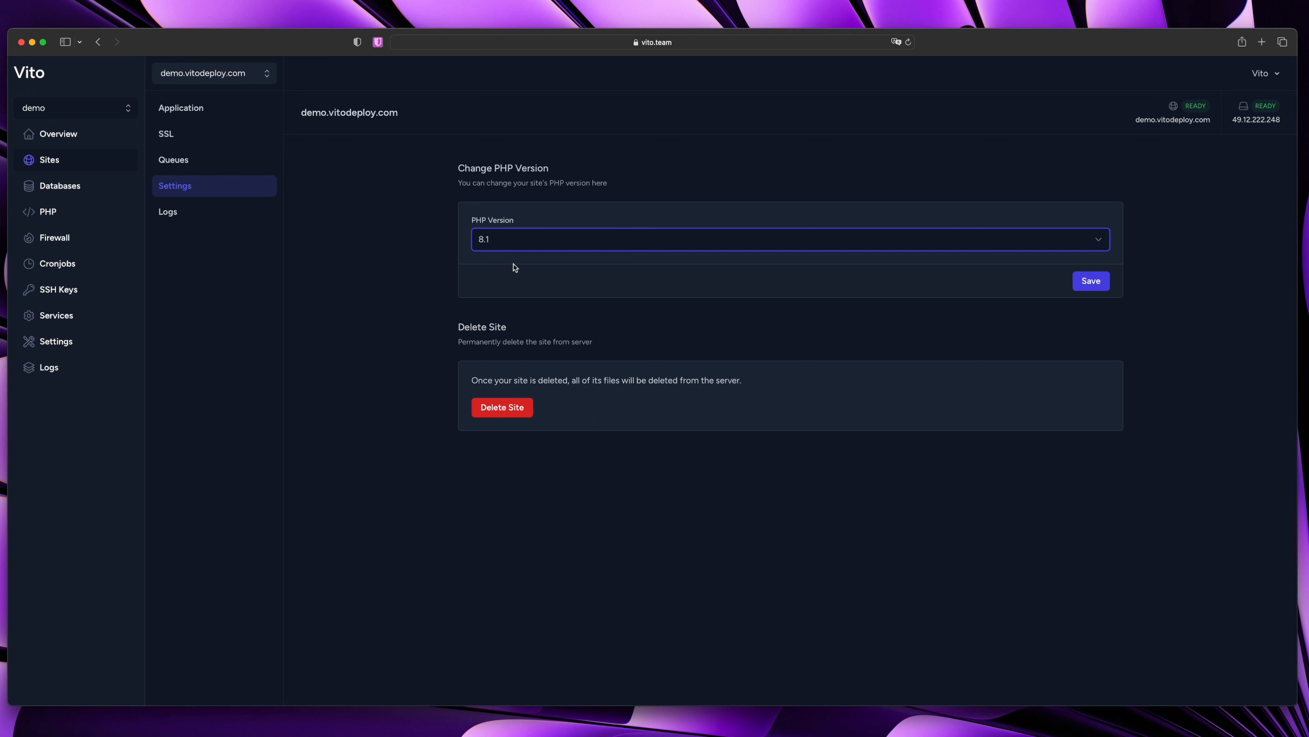
click(419, 305)
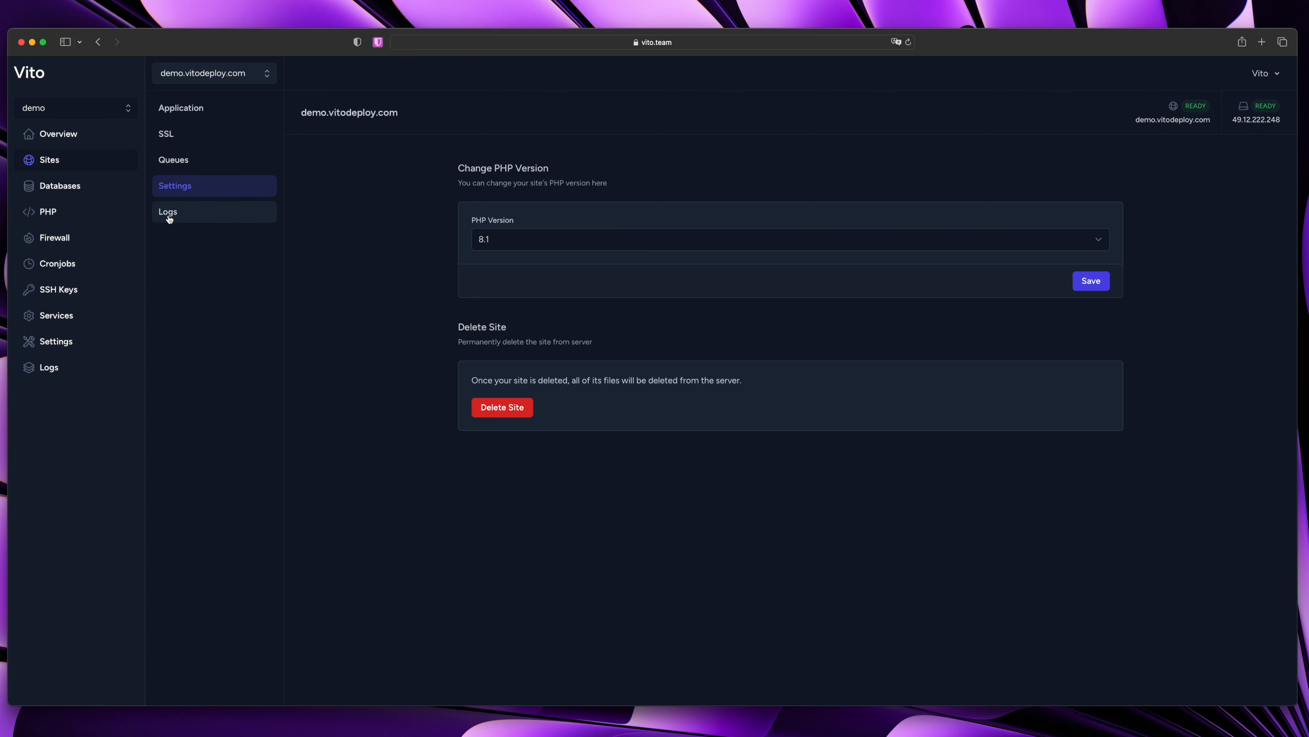
Move through Databases and Firewall to Cronjobs and draft a php artisan scheduler:run command
click(73, 185)
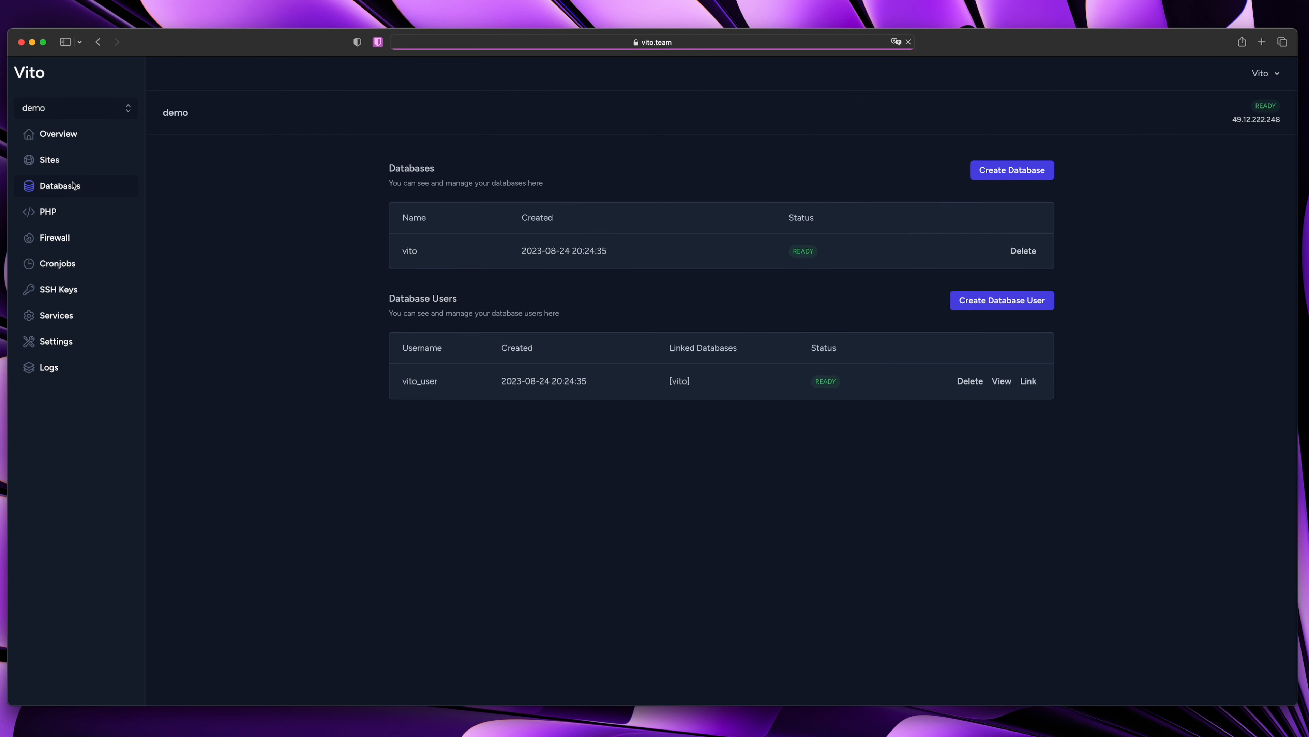
click(77, 240)
click(78, 262)
click(1046, 184)
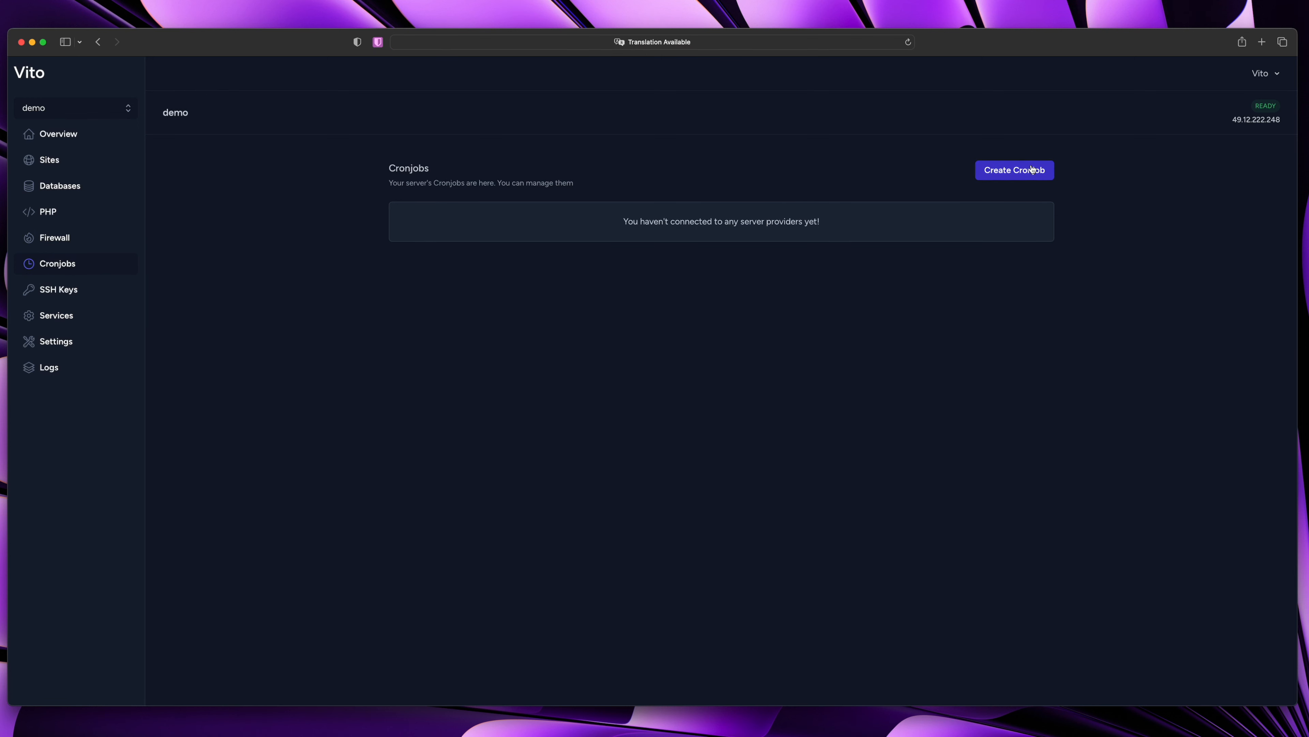
click(573, 137)
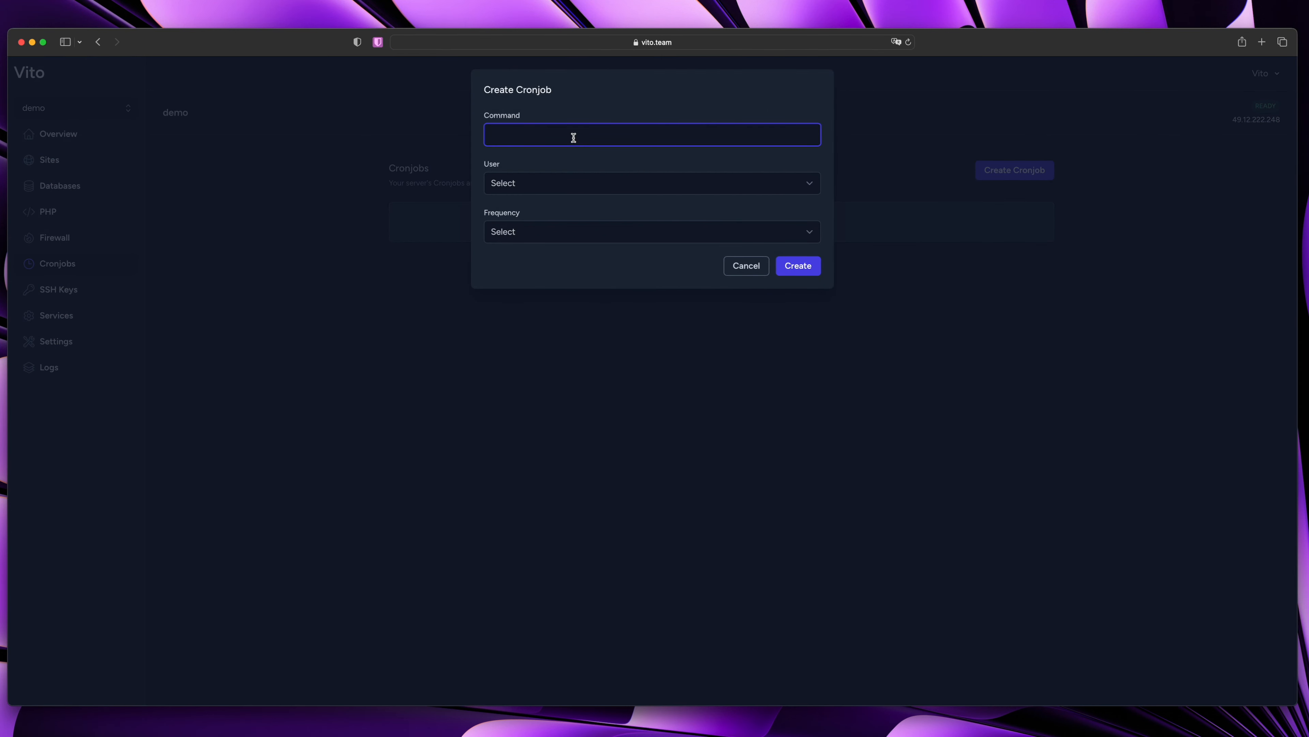
text(php)
text(/home/vito/demo.vitodeploy.com/public)
key(alt+BackSpace)
text(artisan)
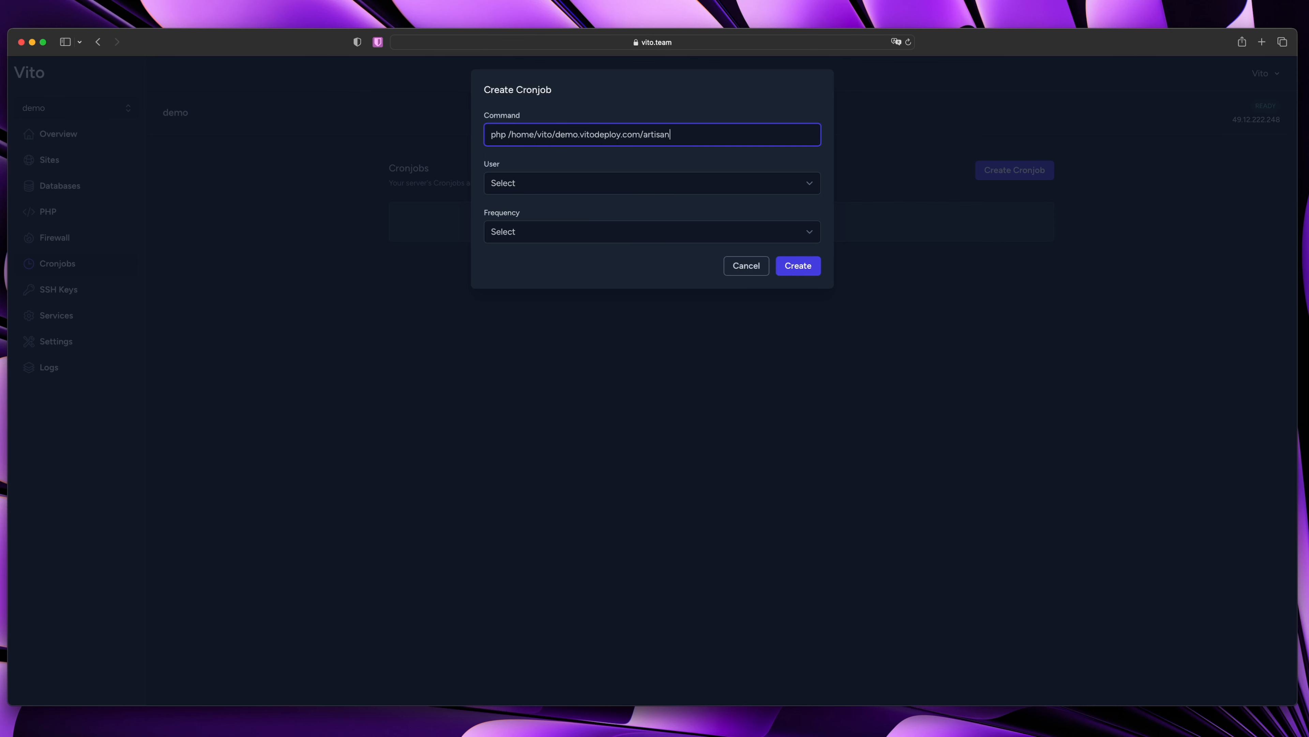
text( scheduler:run)
Choose user vito and Custom frequency, then discard the draft cron job
click(512, 176)
click(529, 207)
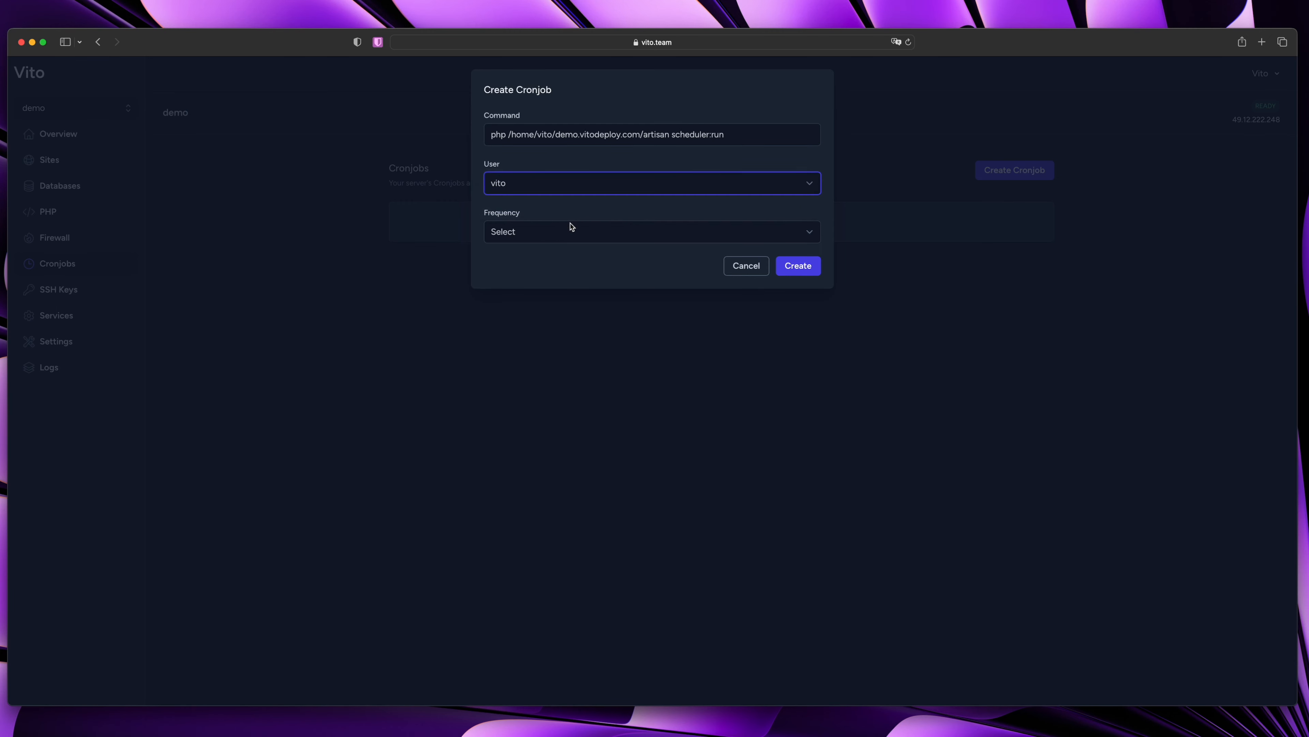
click(570, 228)
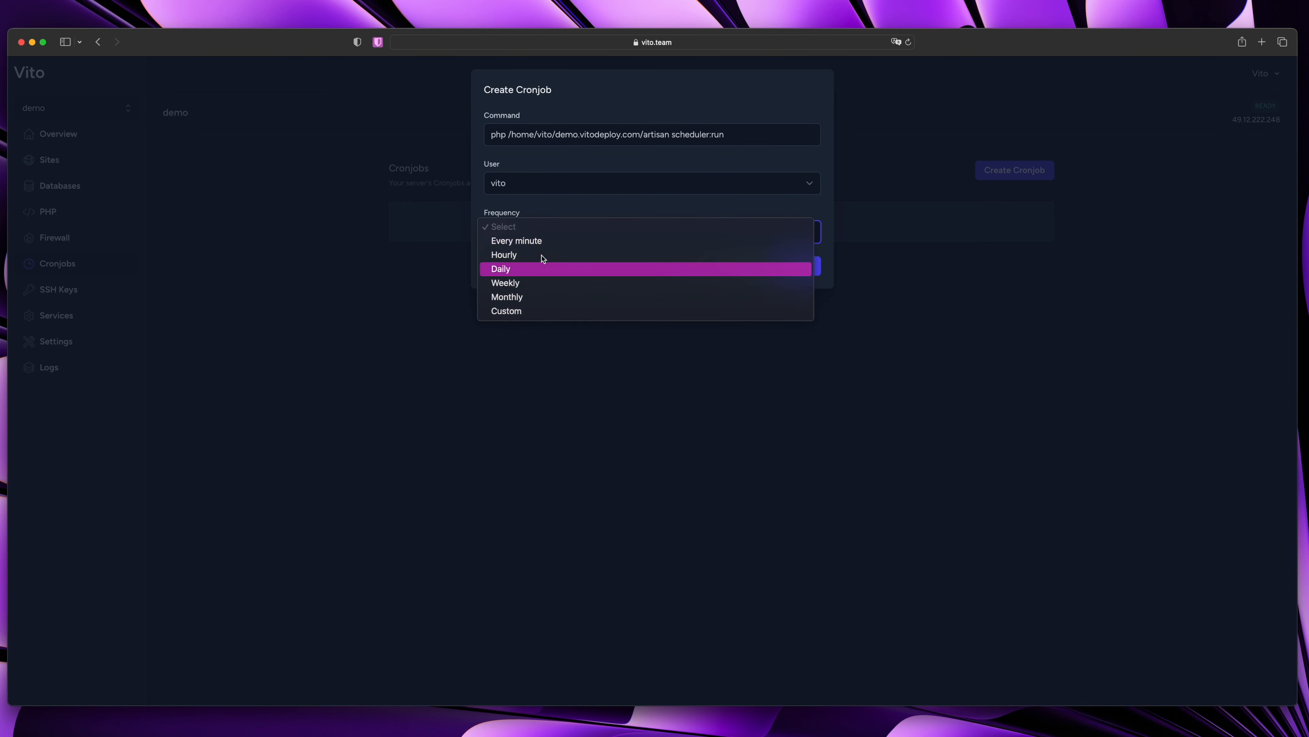
click(537, 312)
click(526, 280)
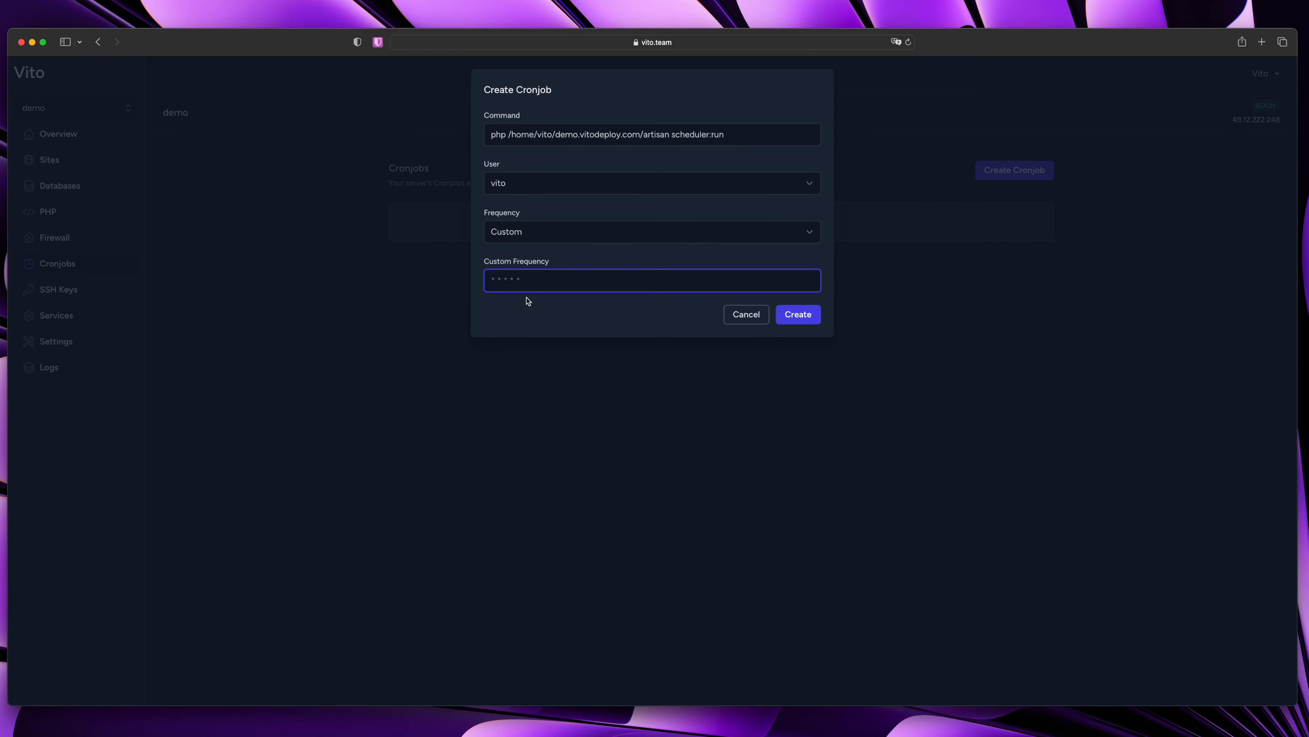
click(746, 314)
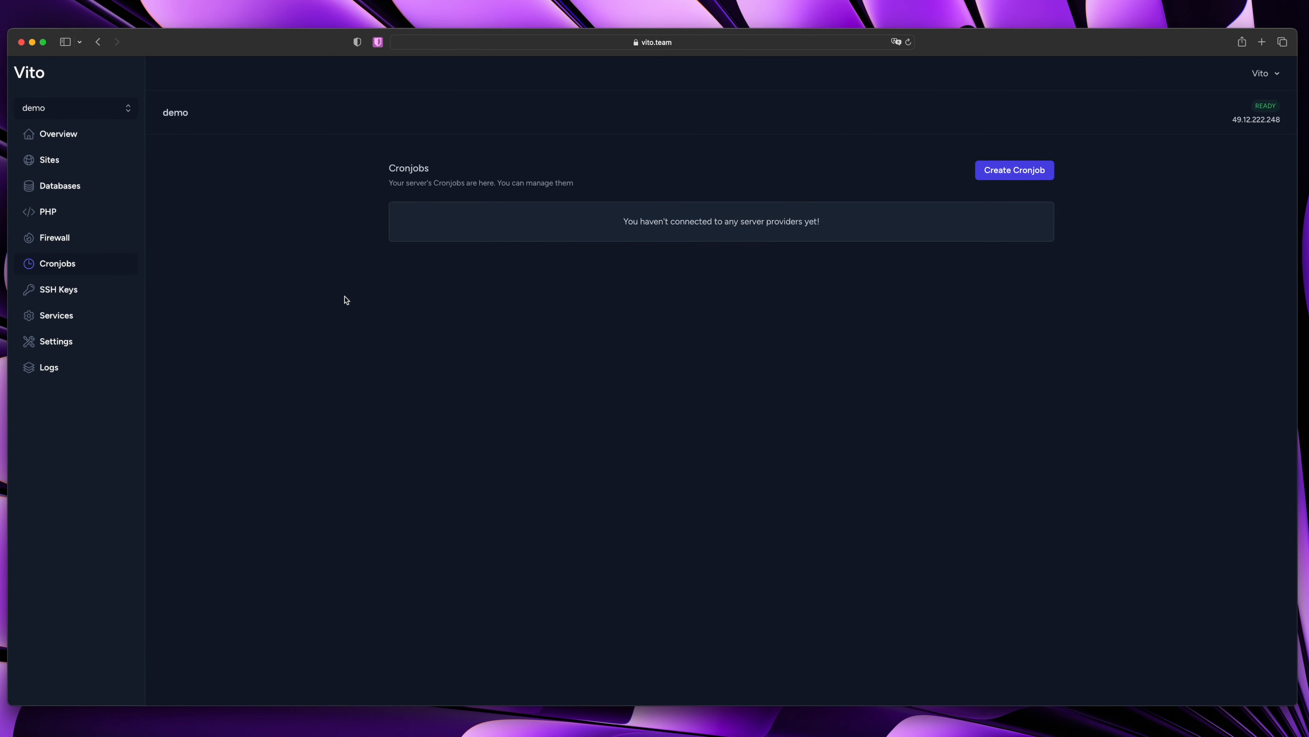
click(68, 290)
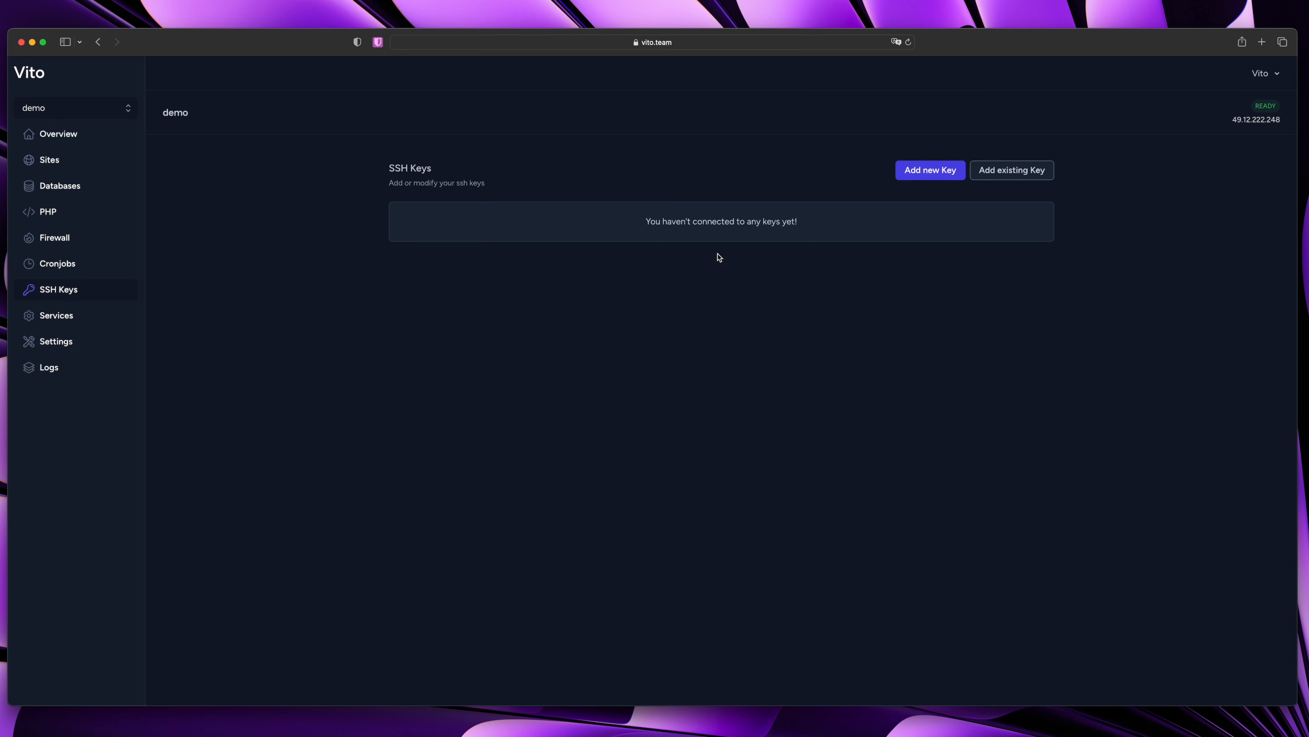
Open the Add new Key form, cancel it, then go to the Services list
click(929, 174)
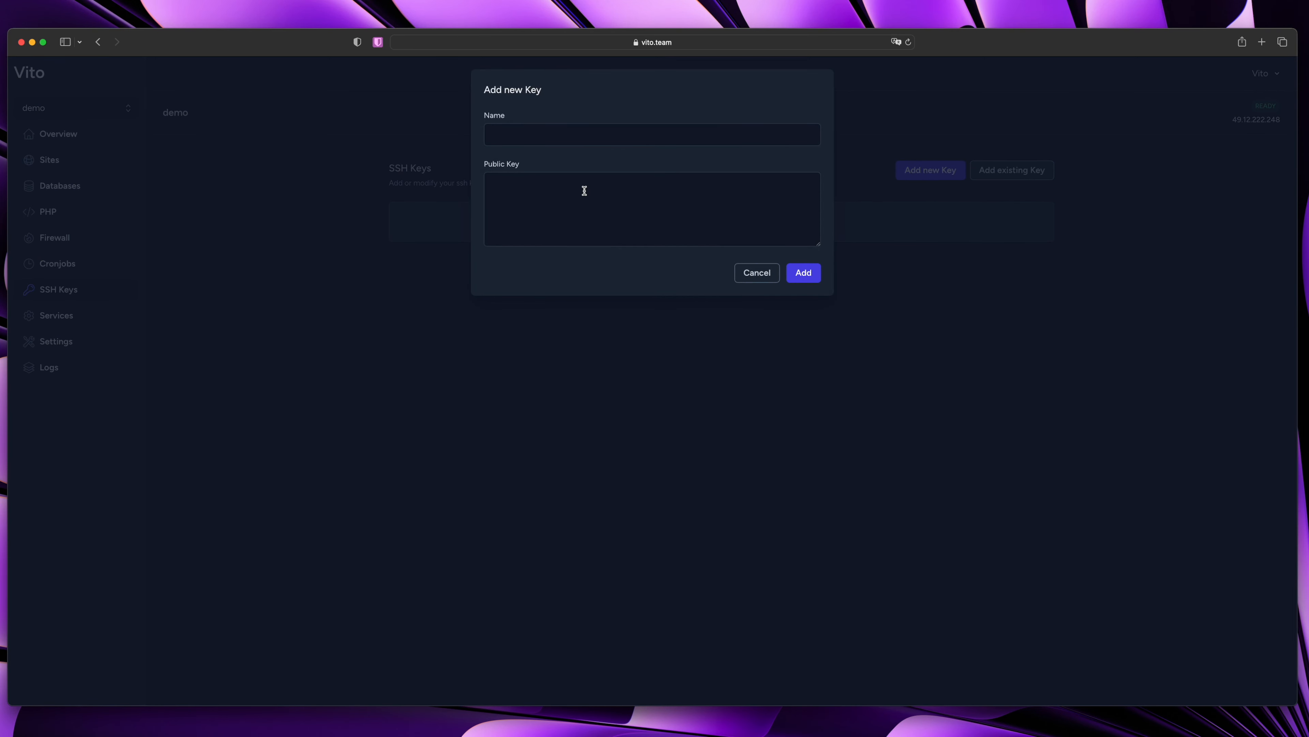
click(571, 343)
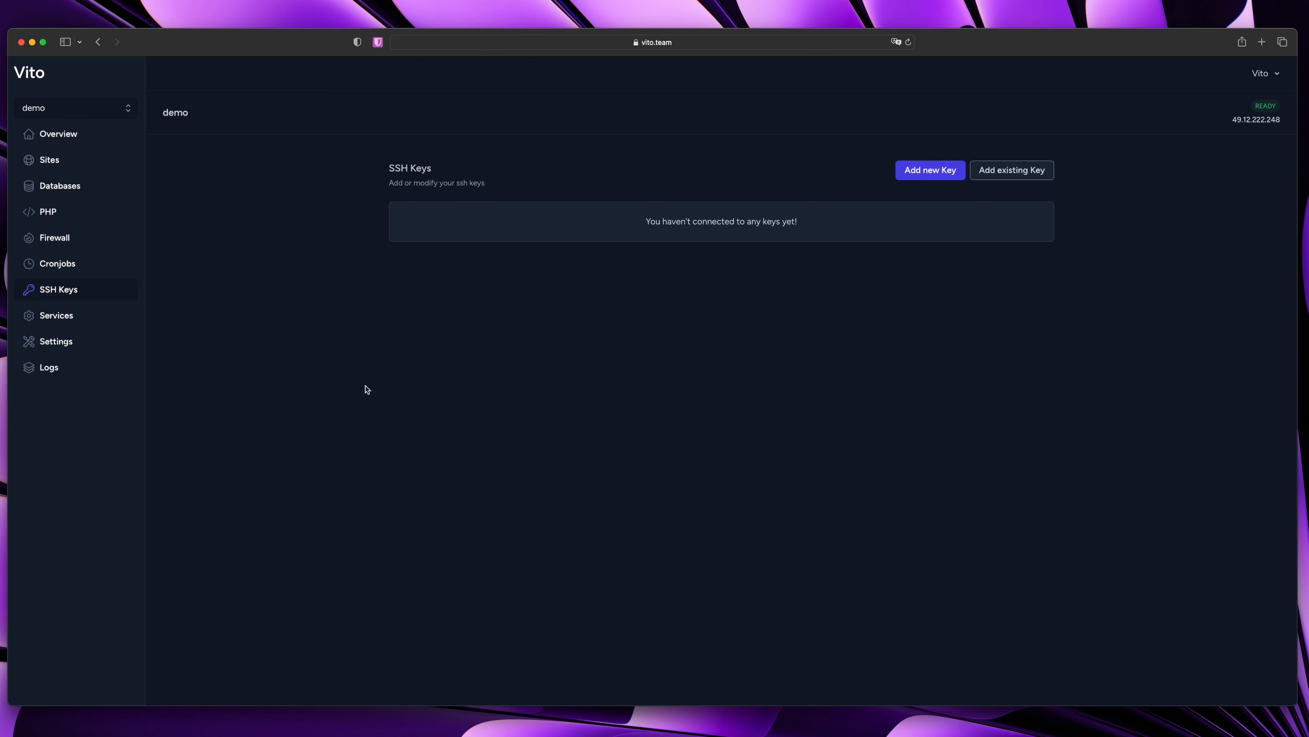
click(76, 328)
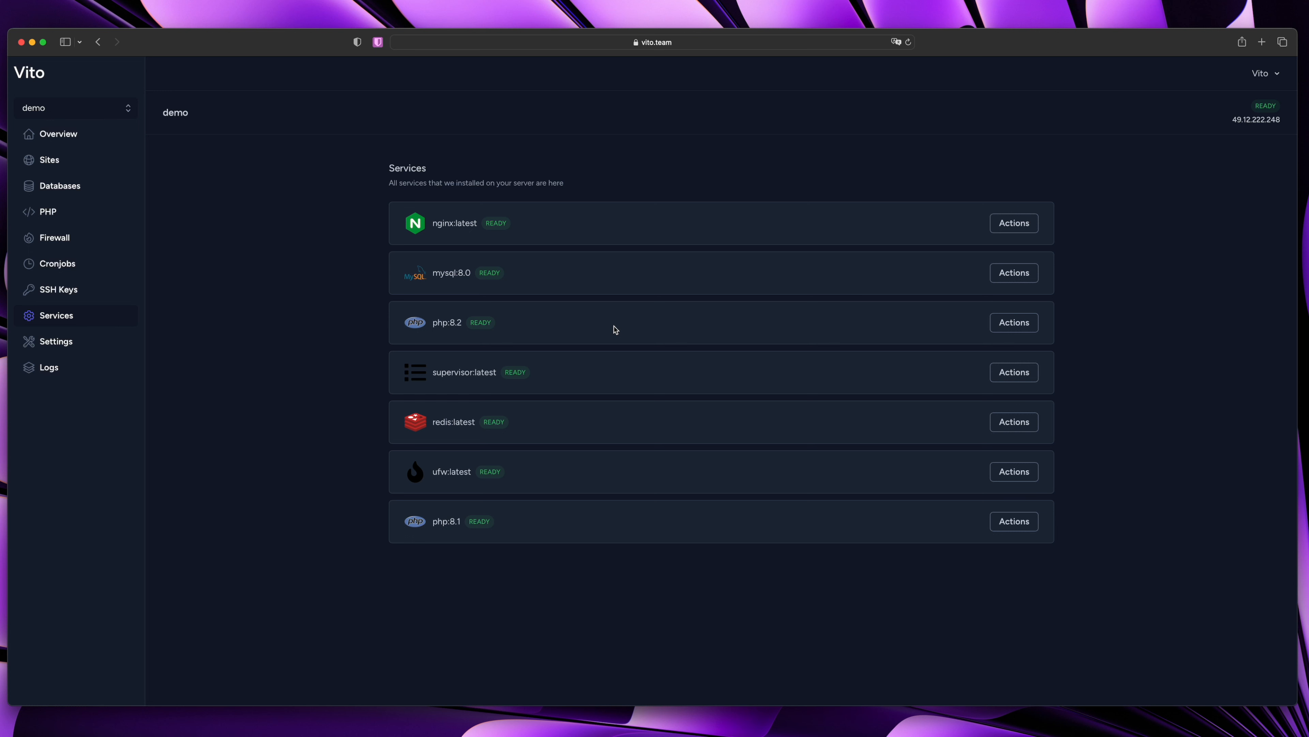
Check the nginx service's actions without choosing one, then go to the demo server's Settings page
click(1014, 224)
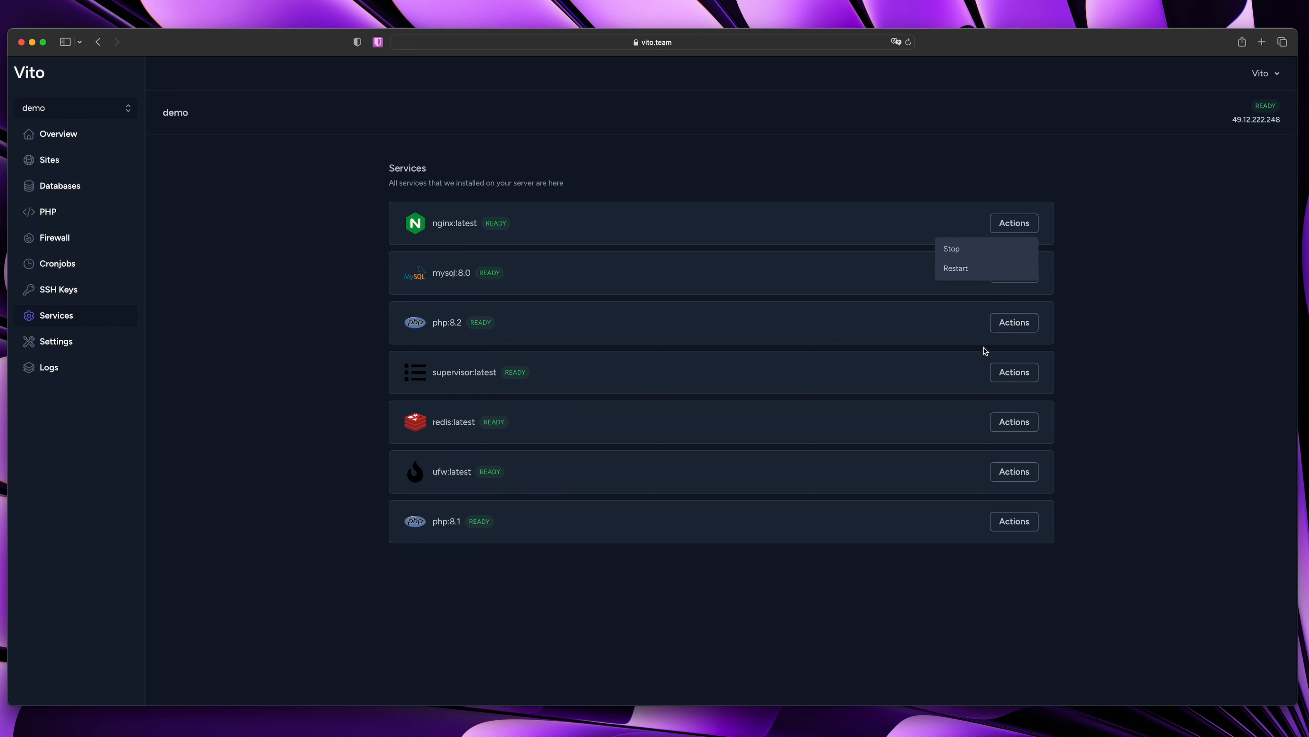
click(310, 330)
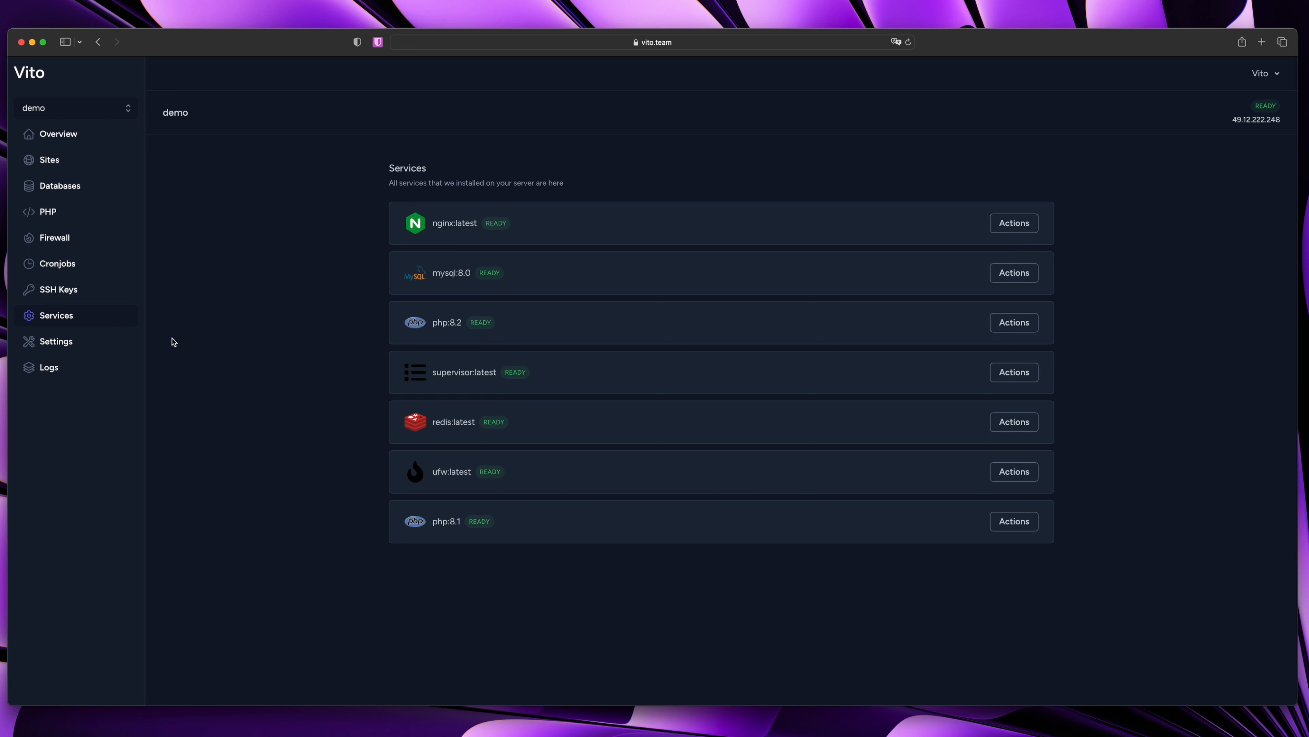
click(43, 345)
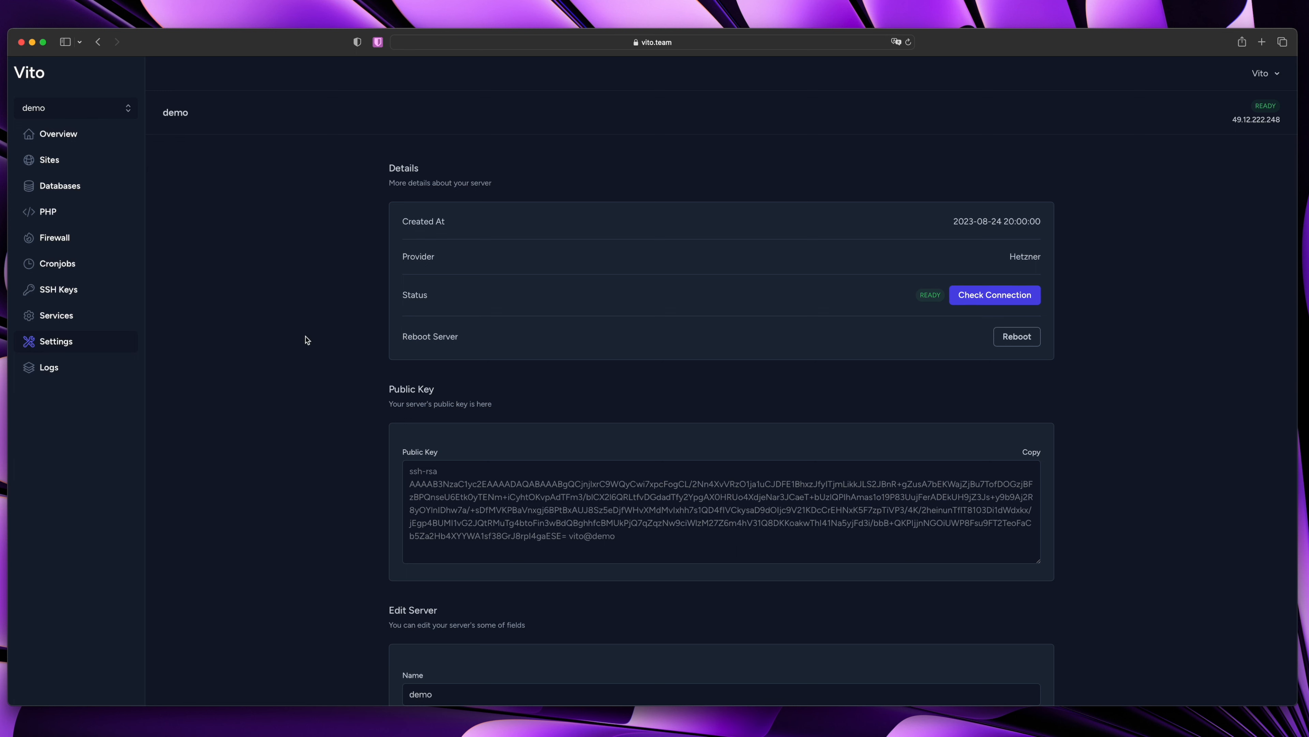
scroll(433, 362, down, 3)
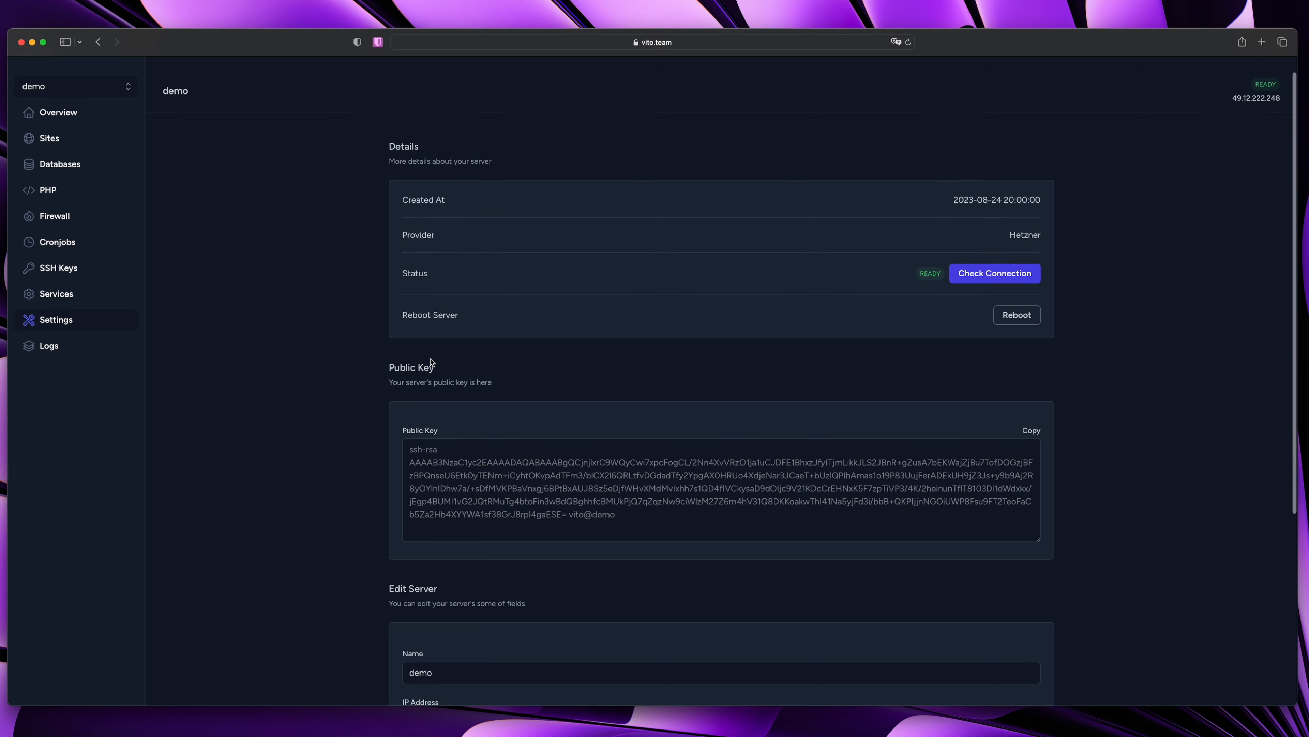
scroll(430, 362, up, 3)
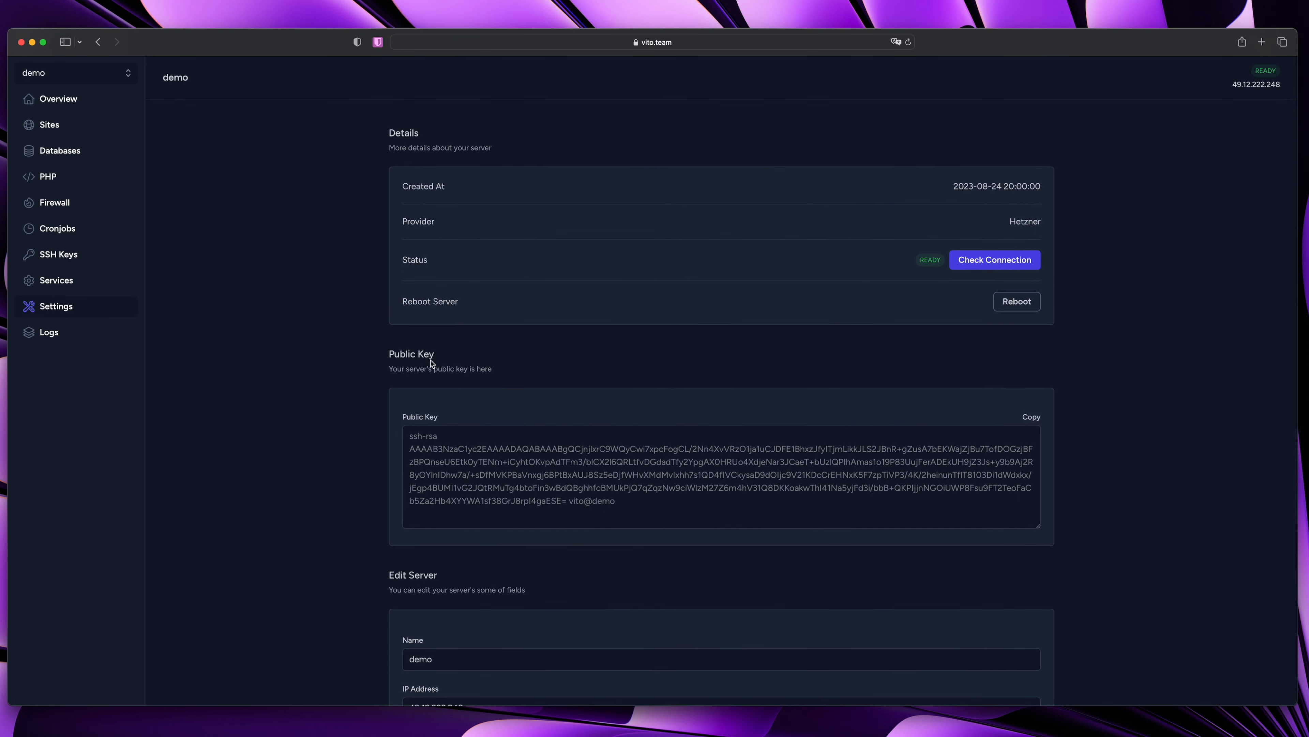
scroll(313, 356, down, 5)
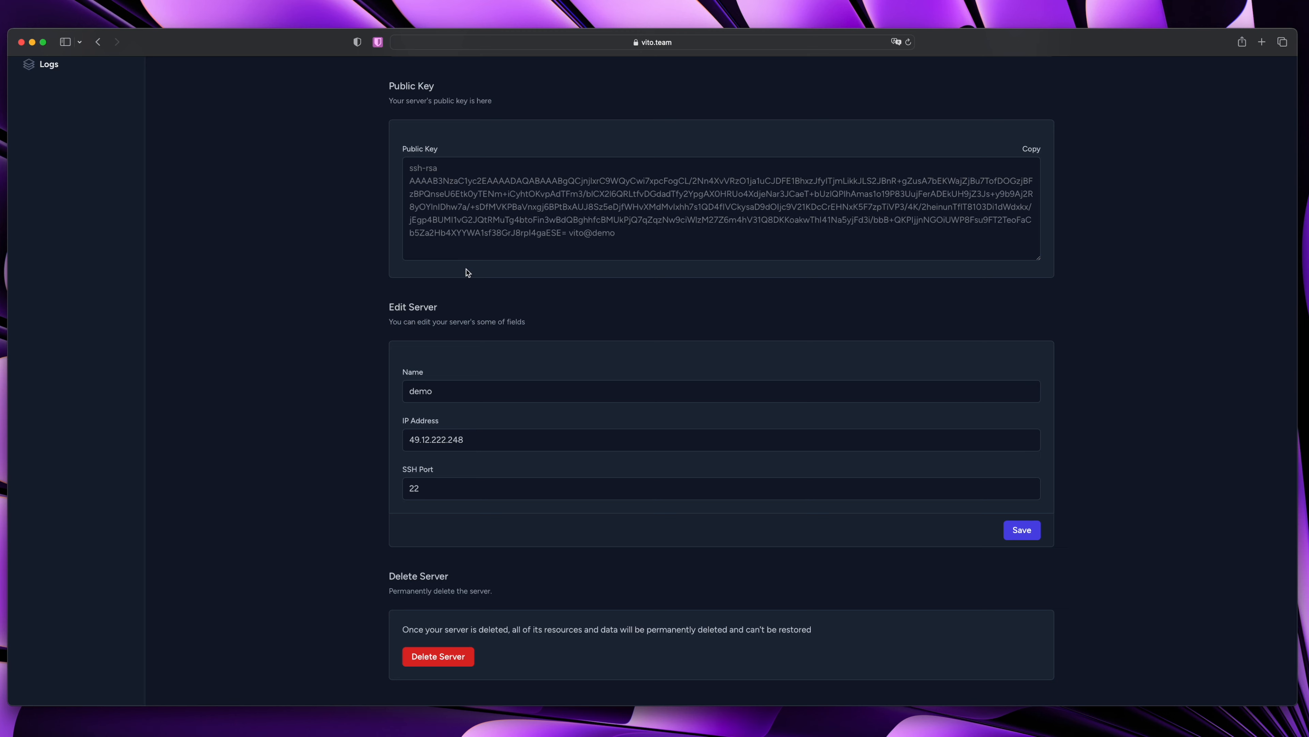
scroll(471, 266, up, 3)
drag(433, 316, 693, 391)
click(710, 389)
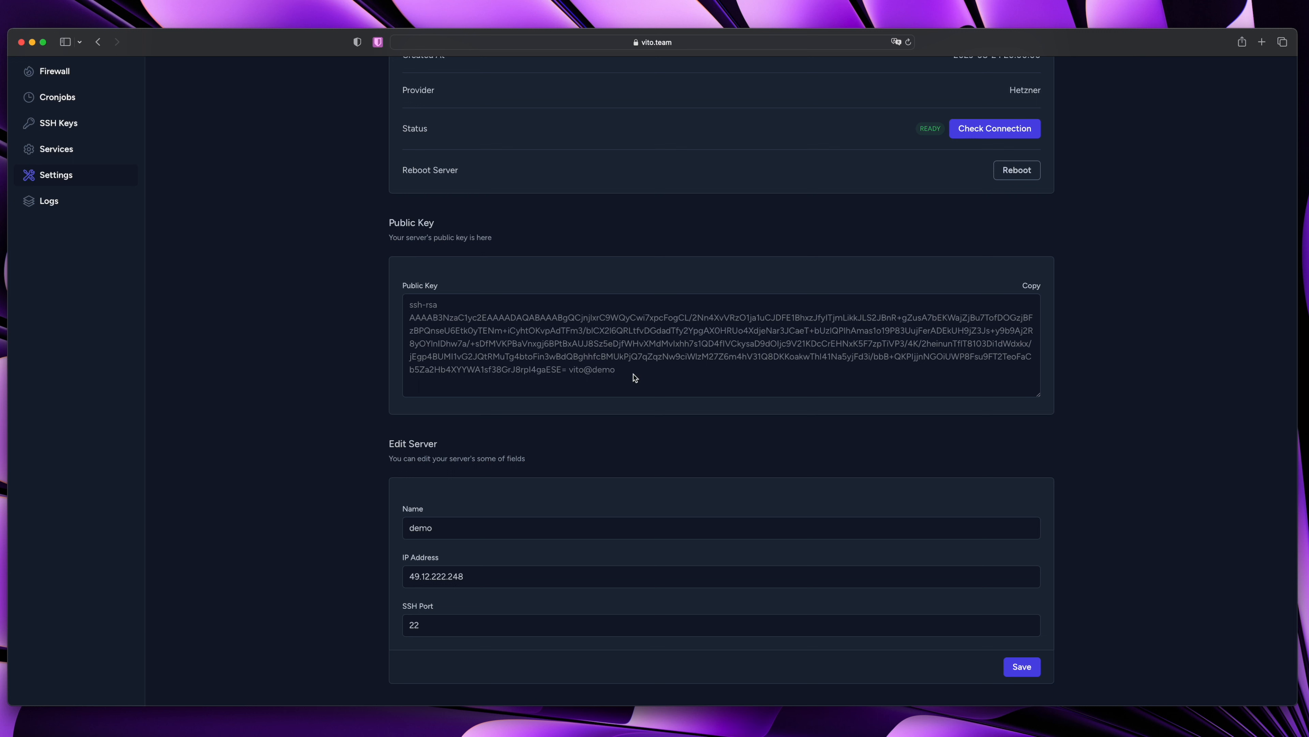
scroll(413, 419, down, 3)
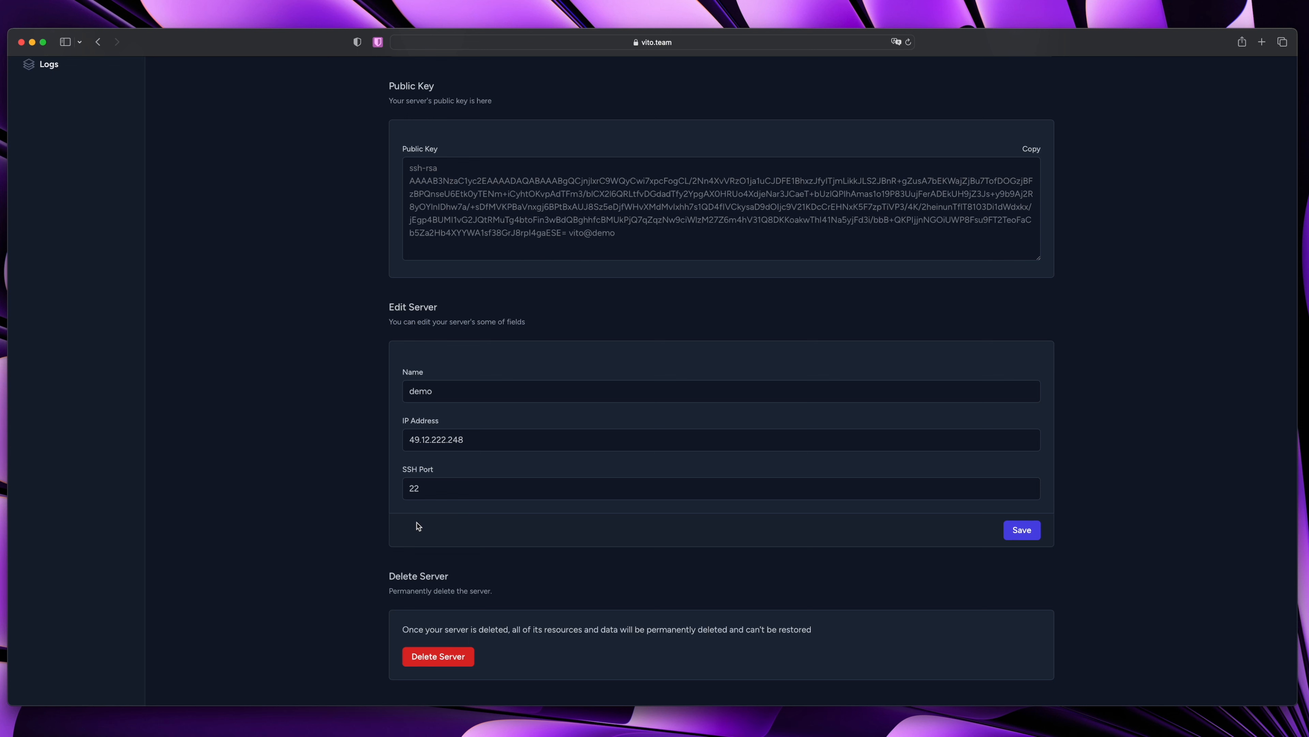
scroll(419, 526, up, 5)
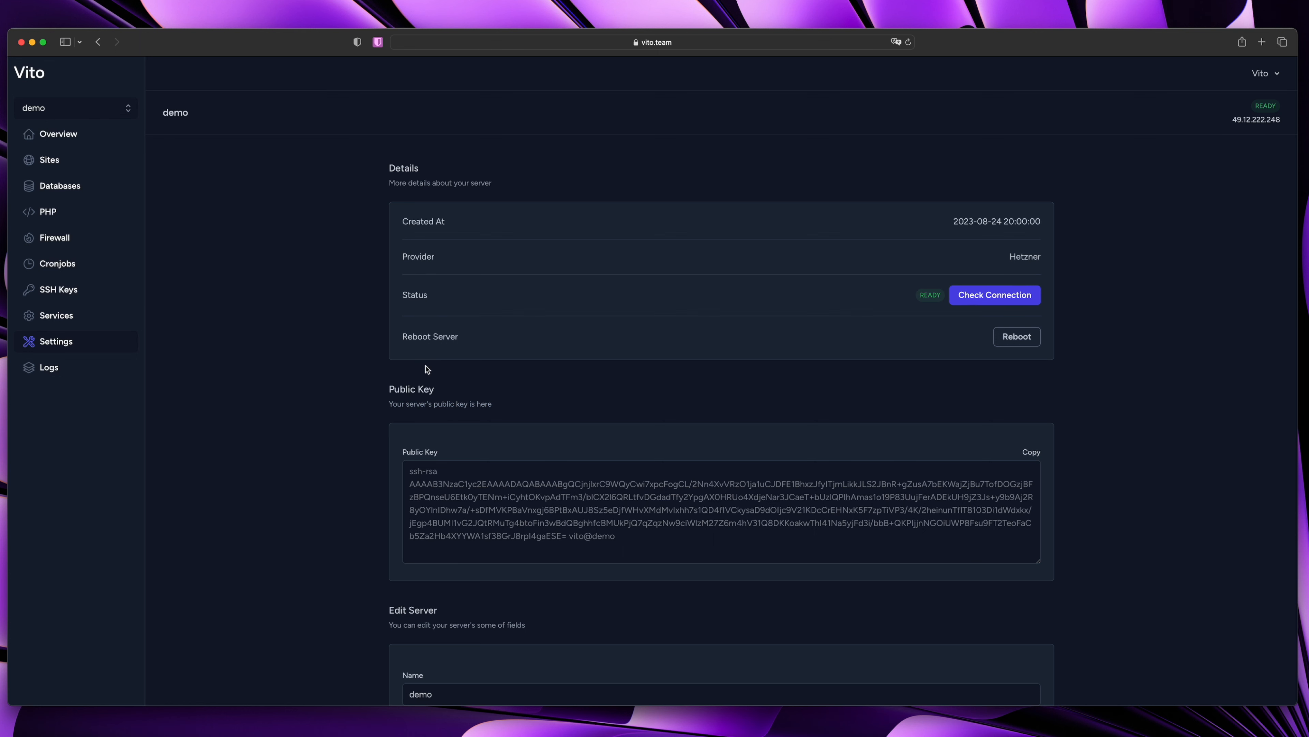
scroll(428, 371, down, 5)
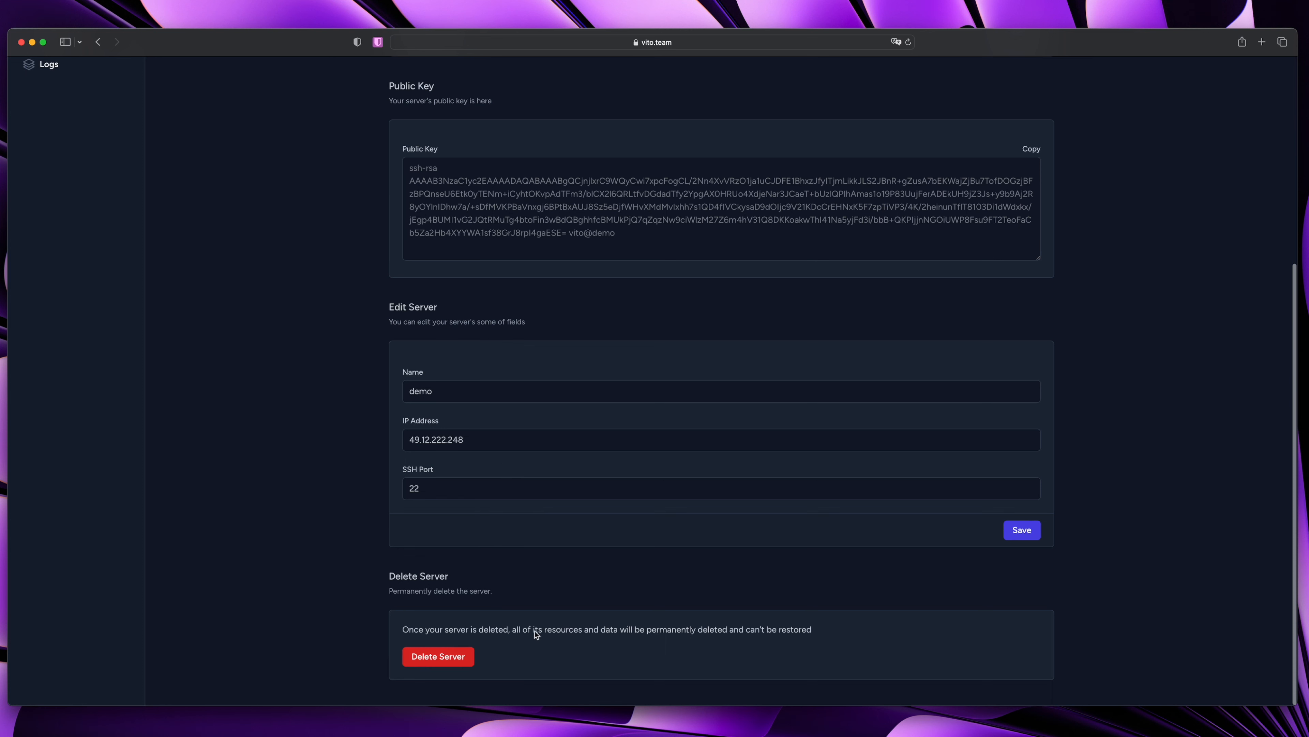
scroll(326, 572, up, 5)
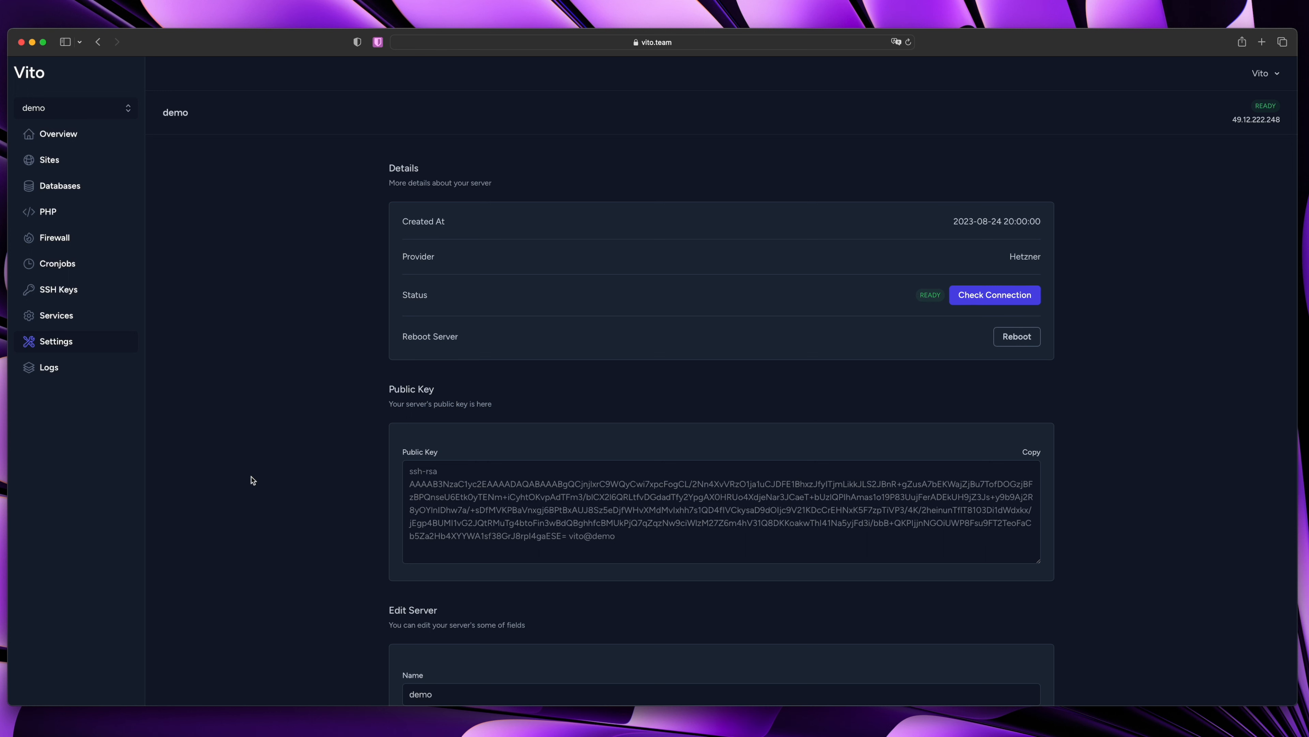
click(52, 368)
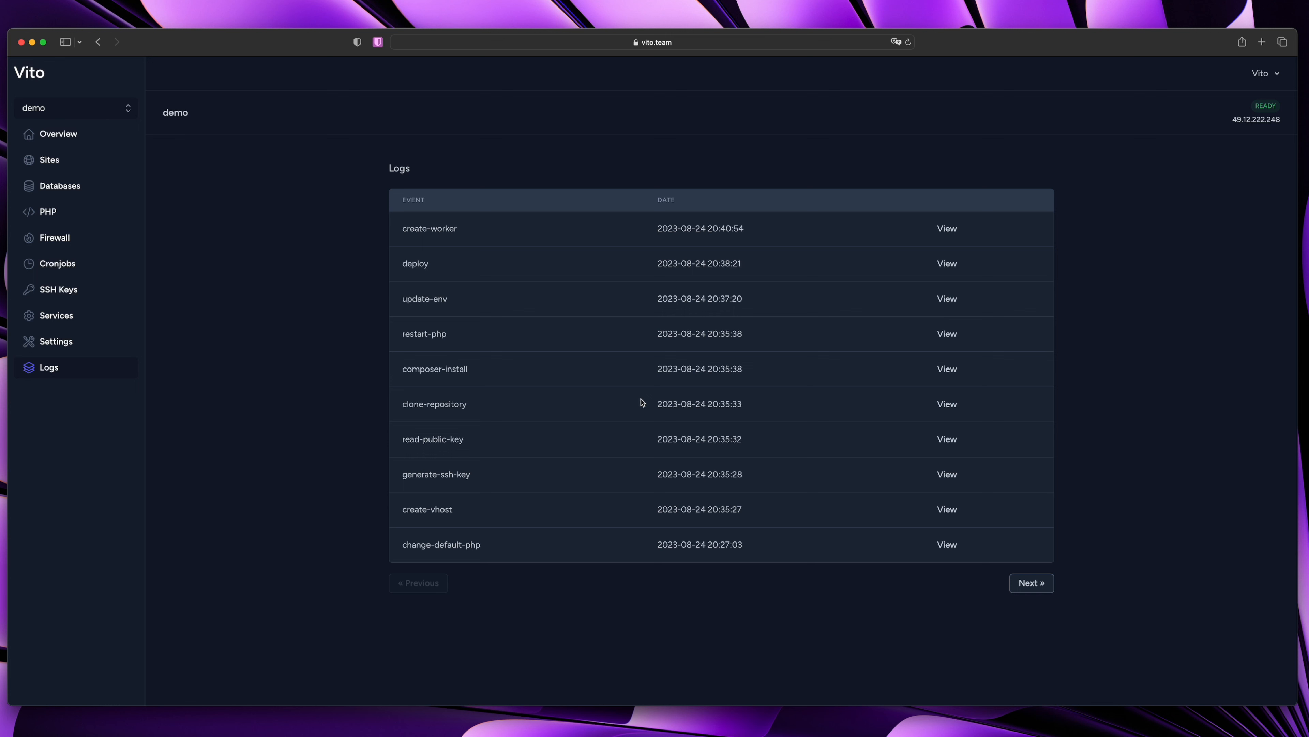
Go to the account's Profile settings from the user dropdown at top right
click(1279, 77)
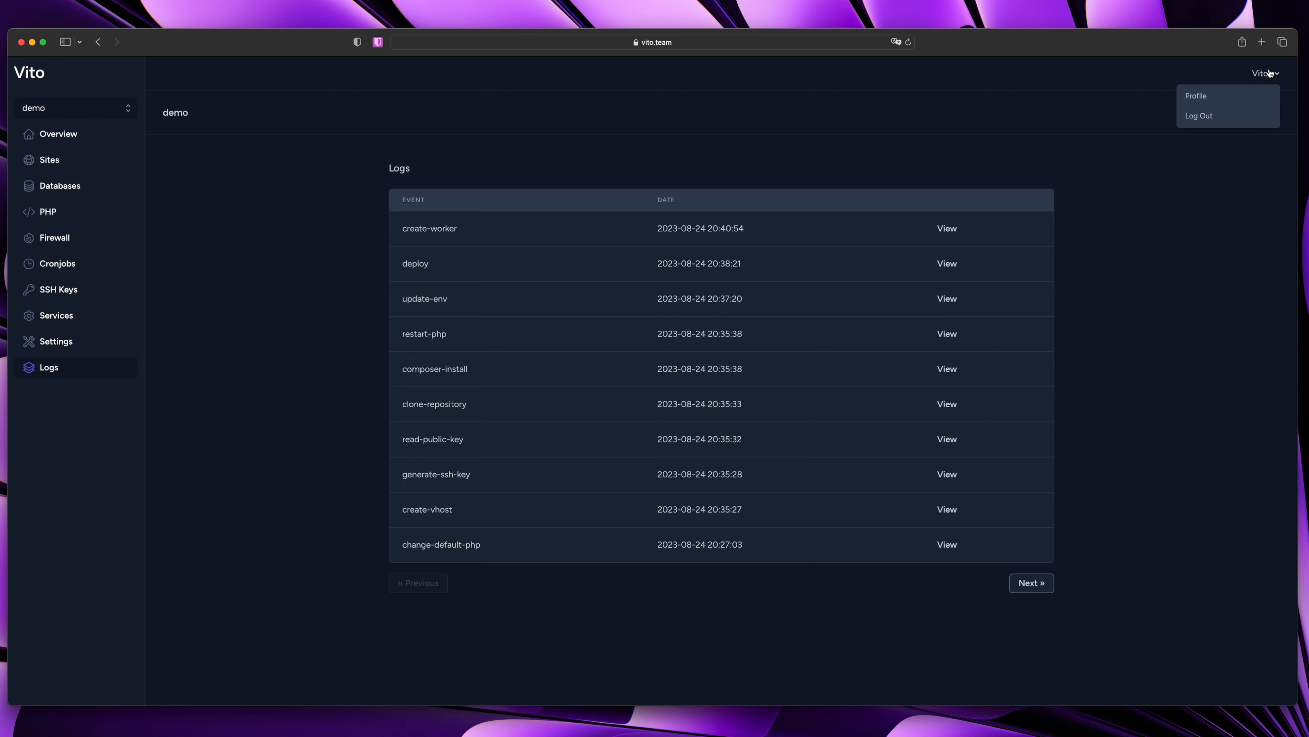
click(1226, 100)
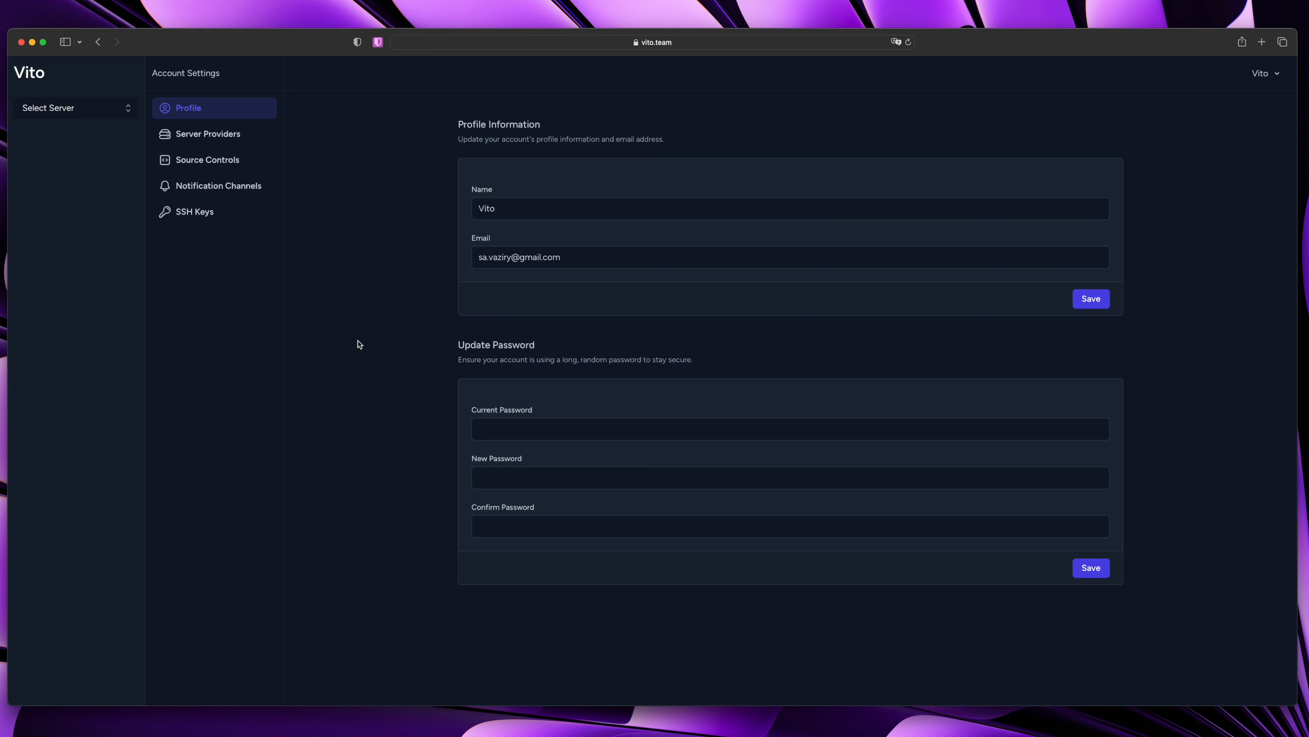
Look at Server Providers, browsing the Connect form's provider list, then cancel without connecting
click(216, 144)
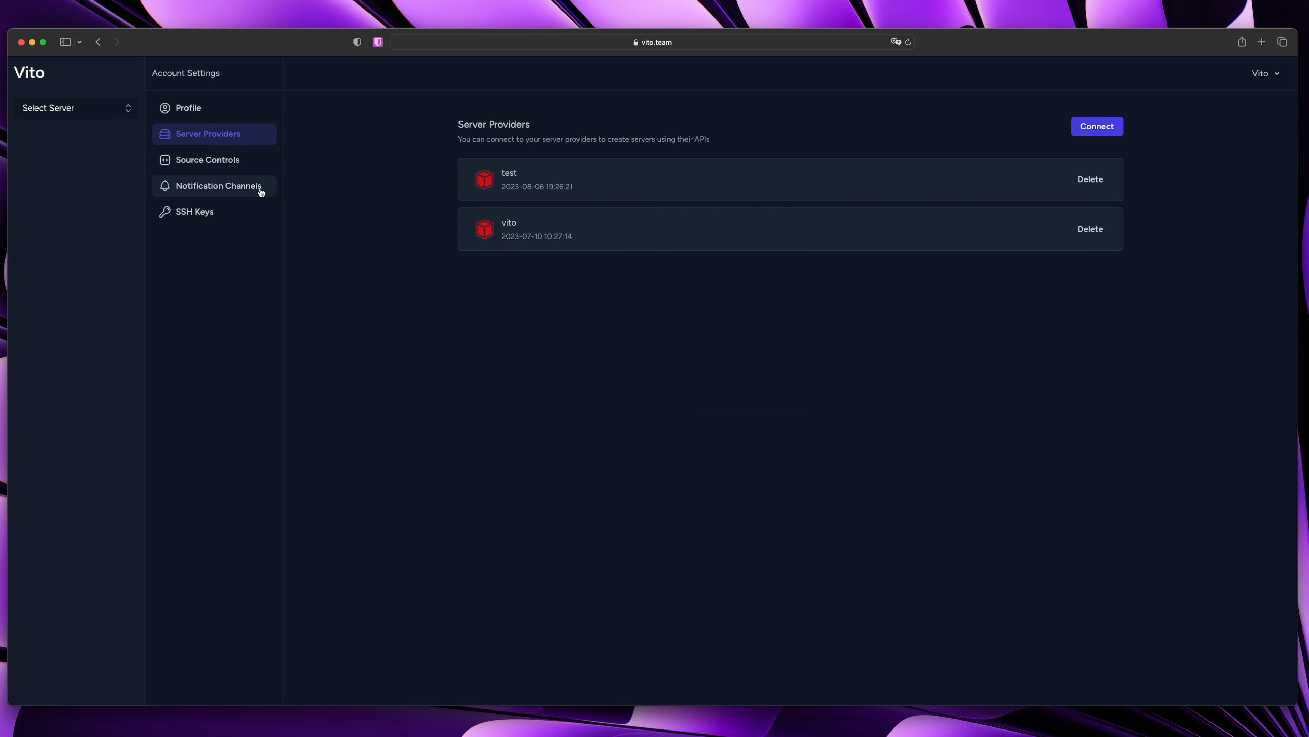
click(1098, 129)
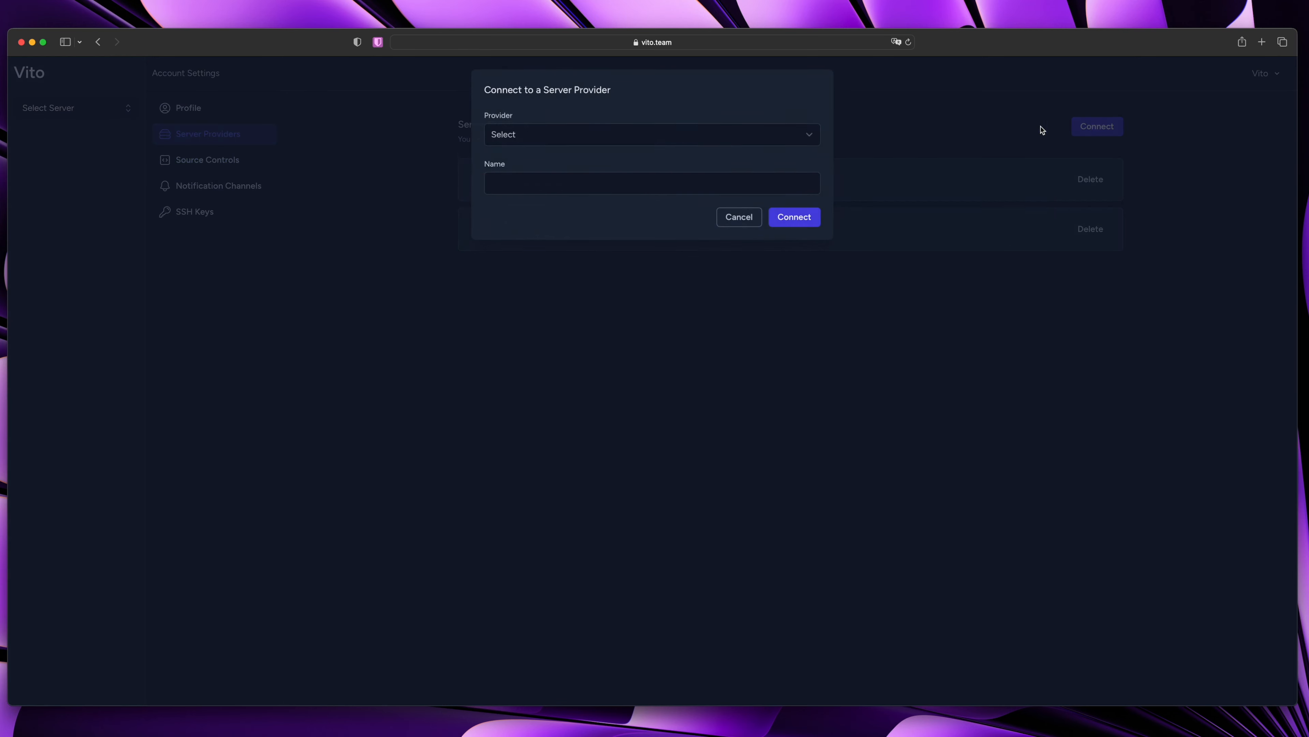
click(402, 288)
click(1097, 127)
click(531, 138)
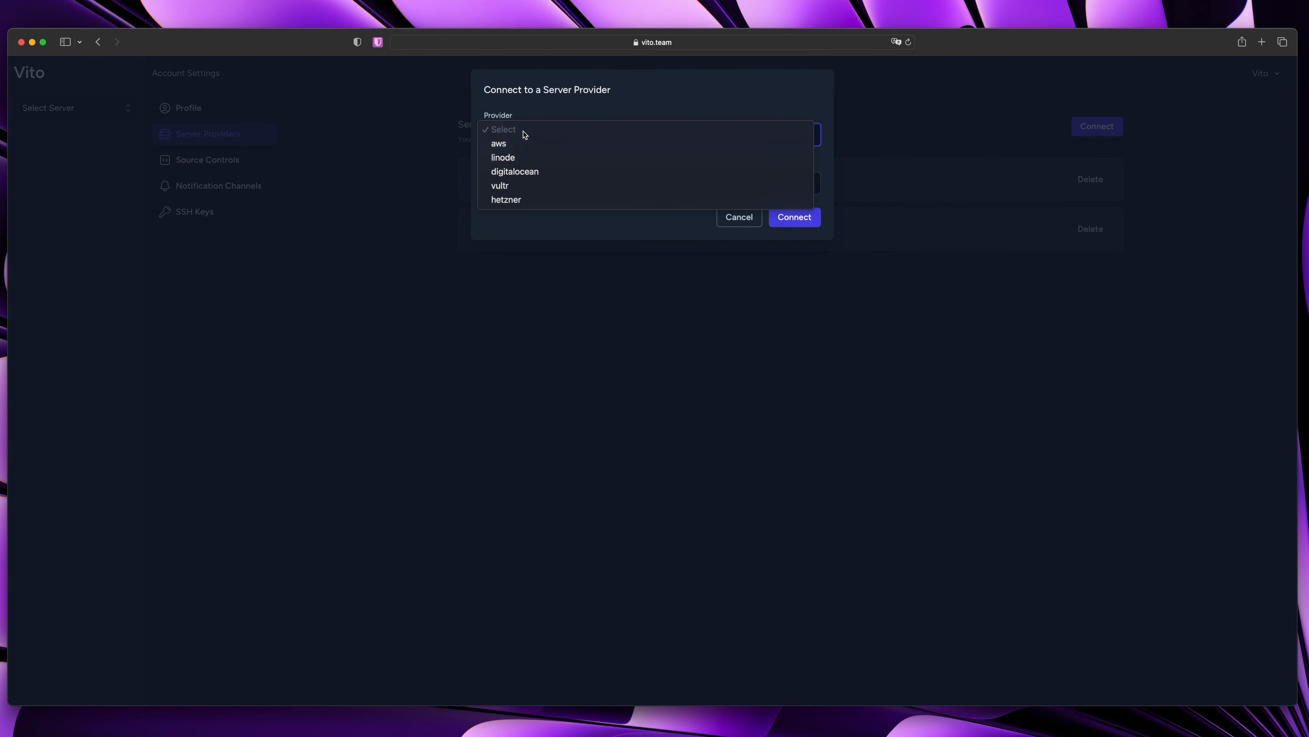
click(555, 268)
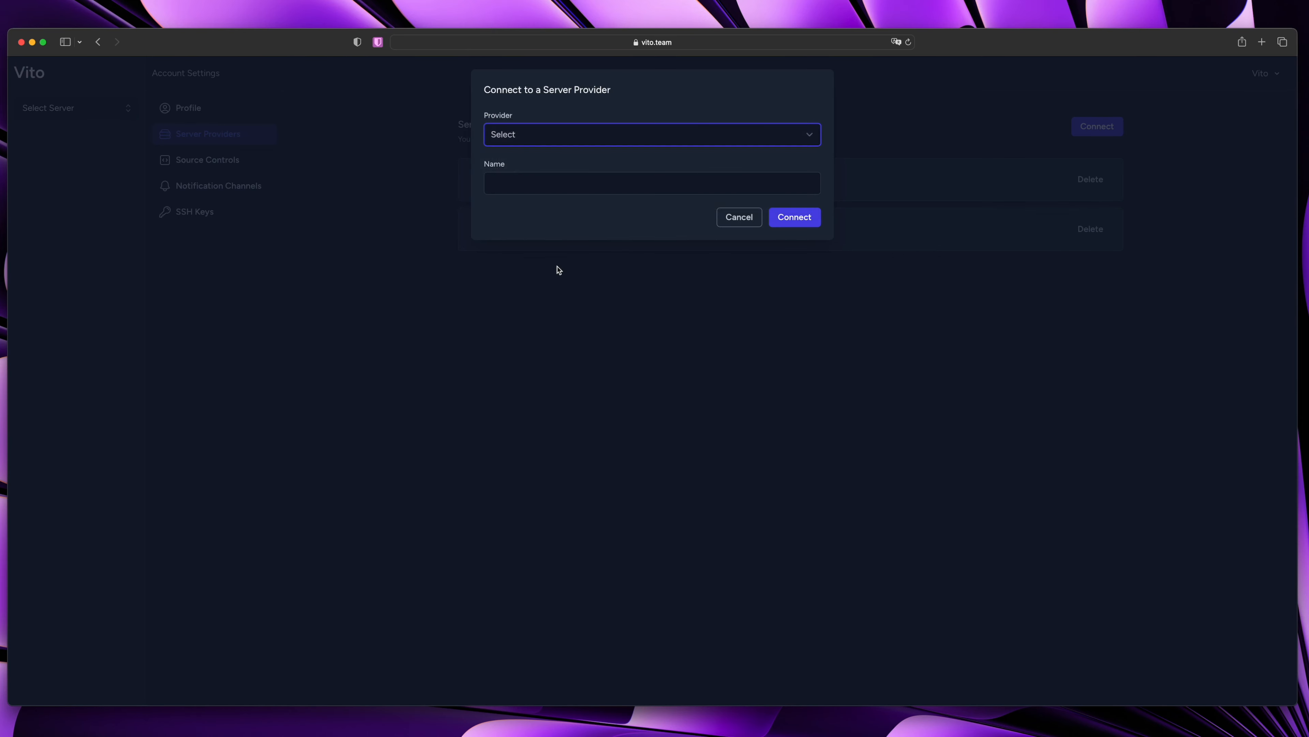
click(564, 302)
Look at Source Controls, browsing the Connect form's provider list, then cancel without connecting
click(251, 169)
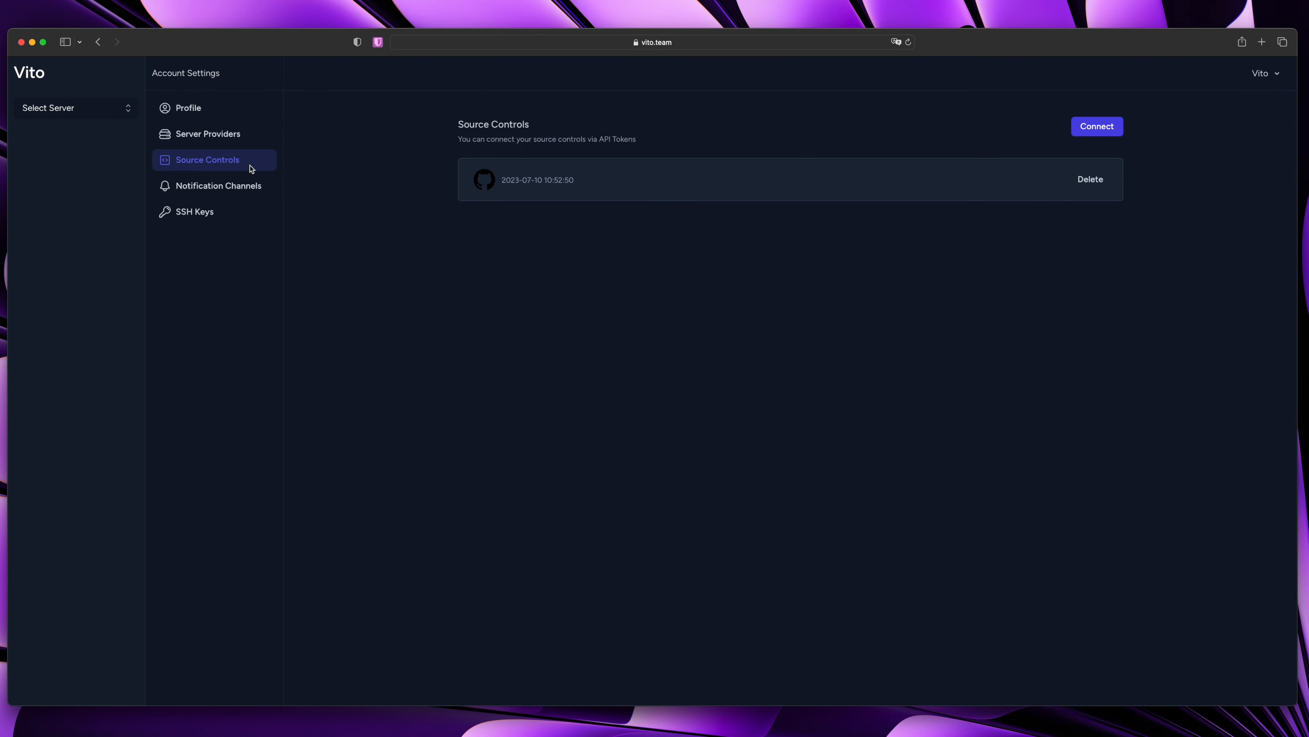
click(1119, 125)
click(598, 137)
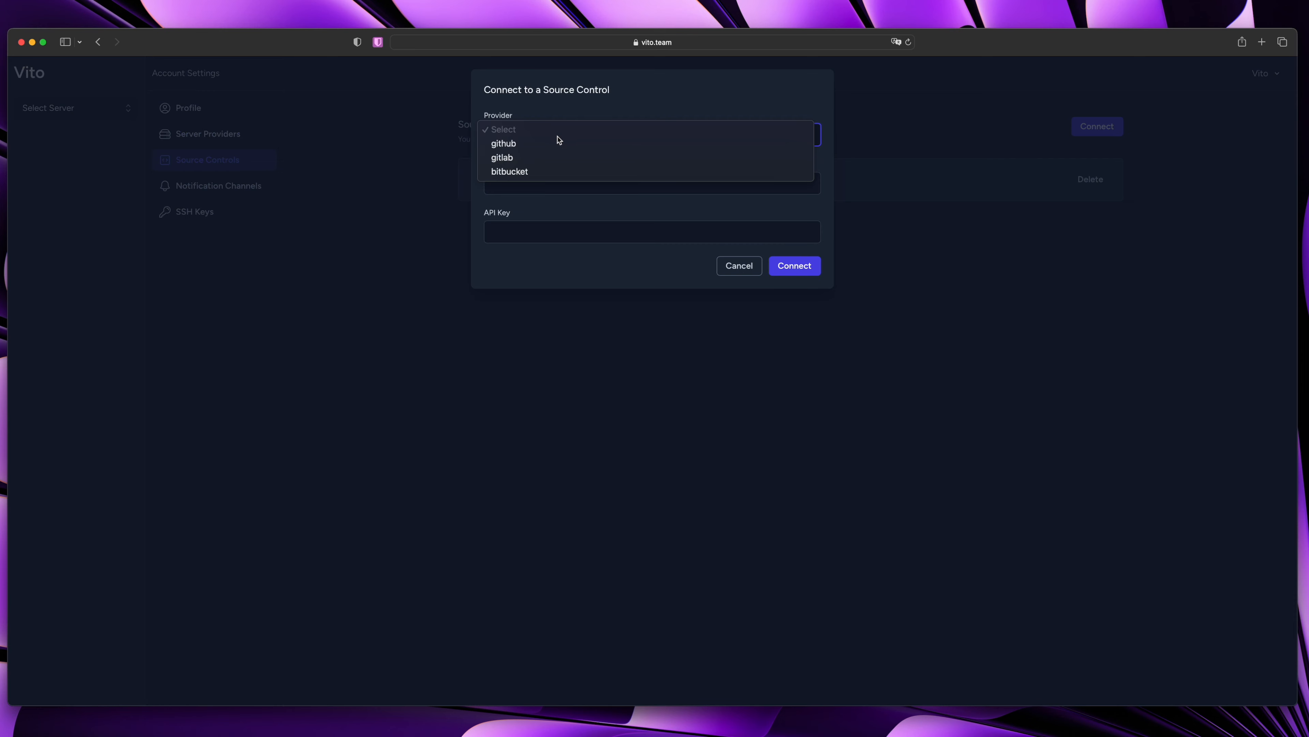
click(404, 253)
click(315, 242)
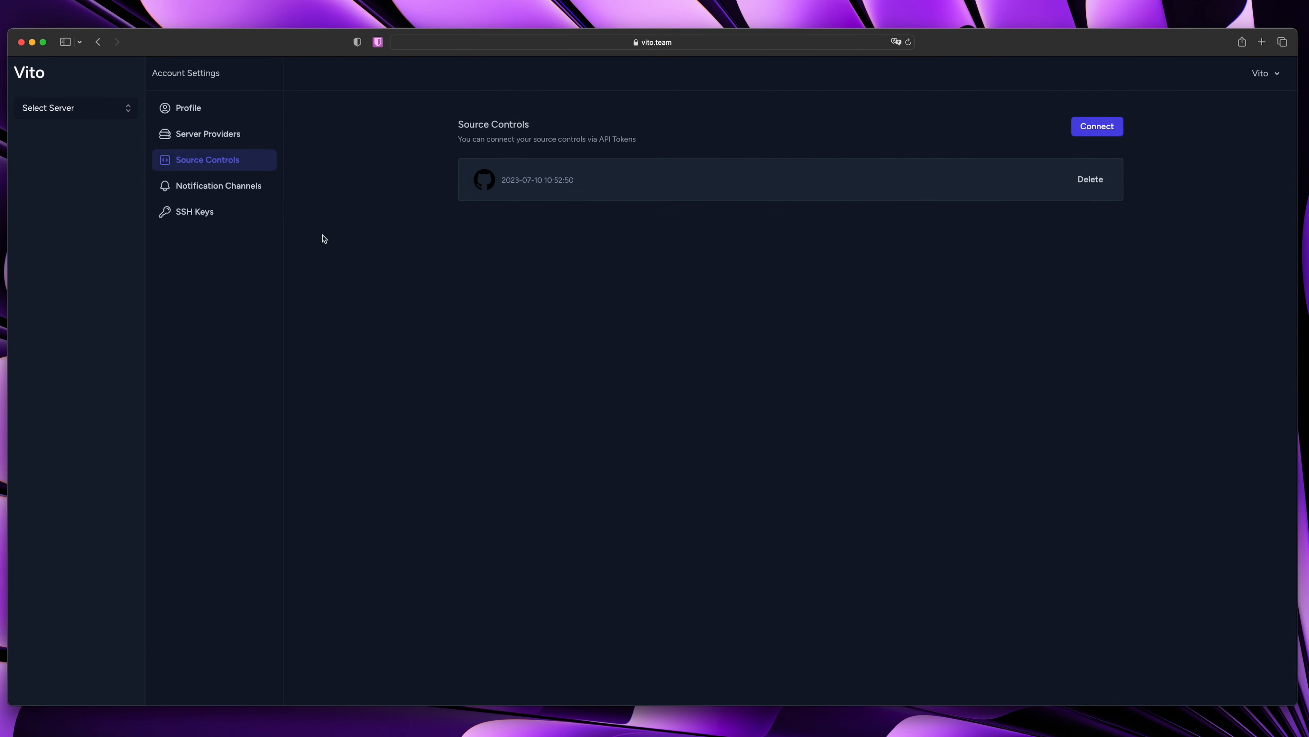
click(222, 187)
Browse the Add new Channel form's notification providers, then cancel without adding a channel
click(1067, 129)
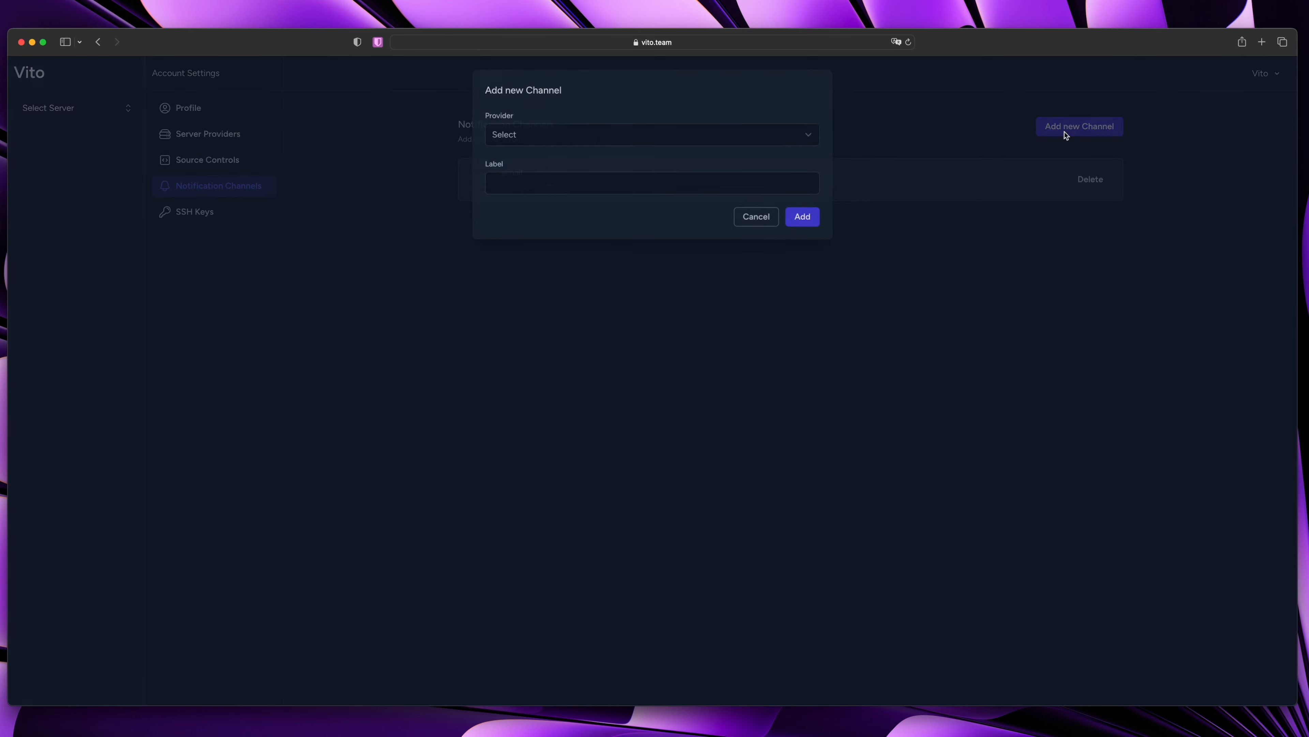
click(593, 133)
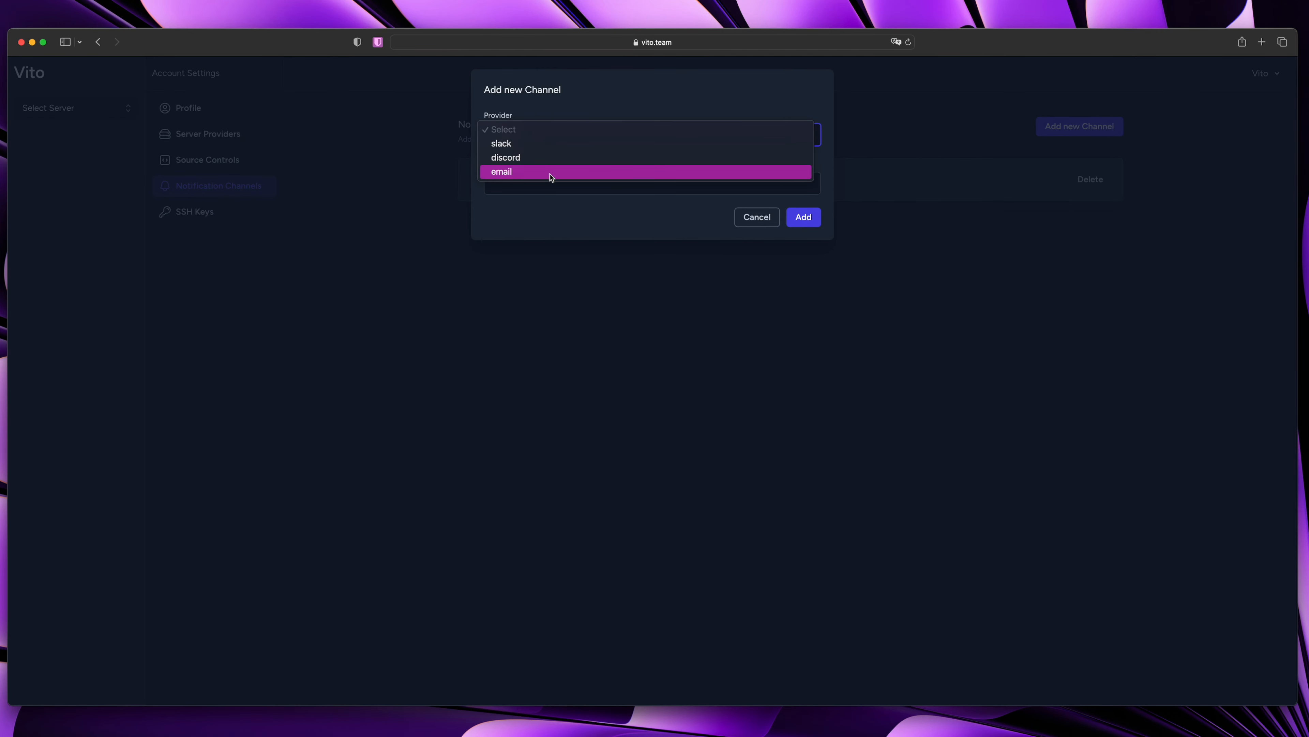
click(380, 164)
click(426, 174)
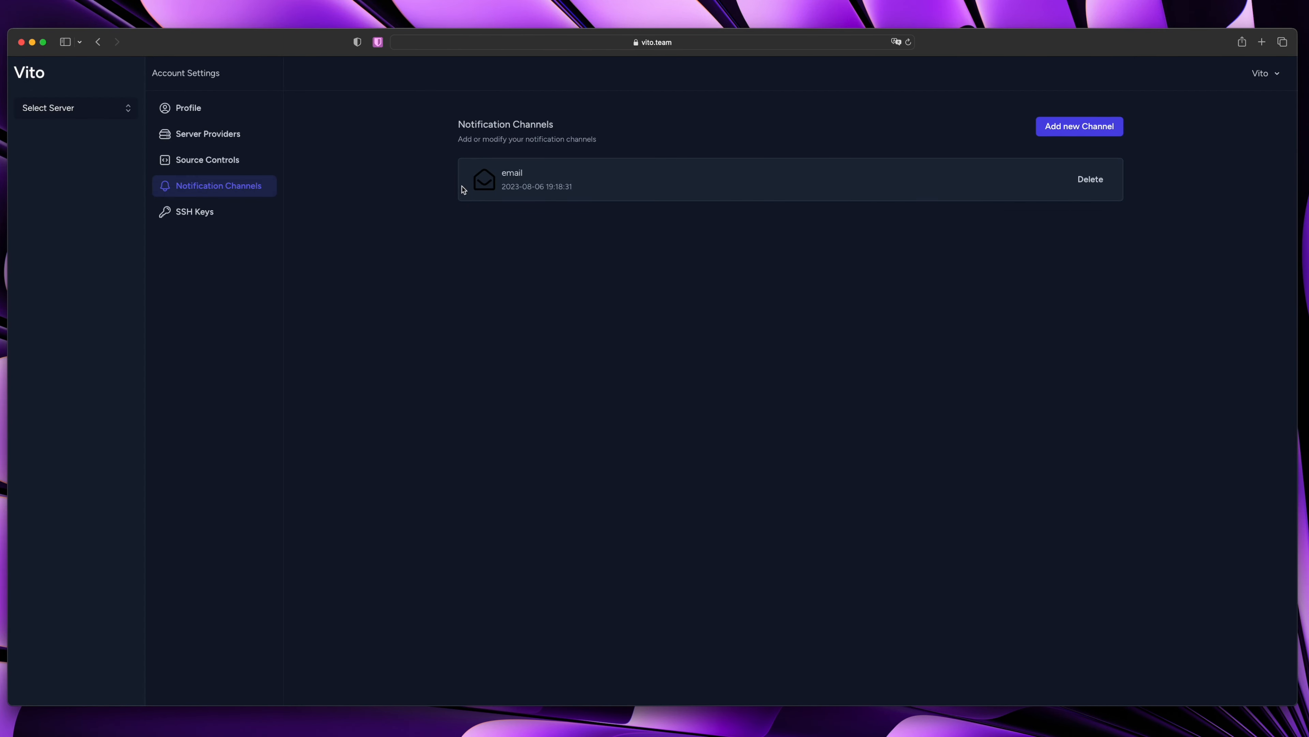
View the SSH Keys list showing the Mac key, peeking at the server selector
click(195, 219)
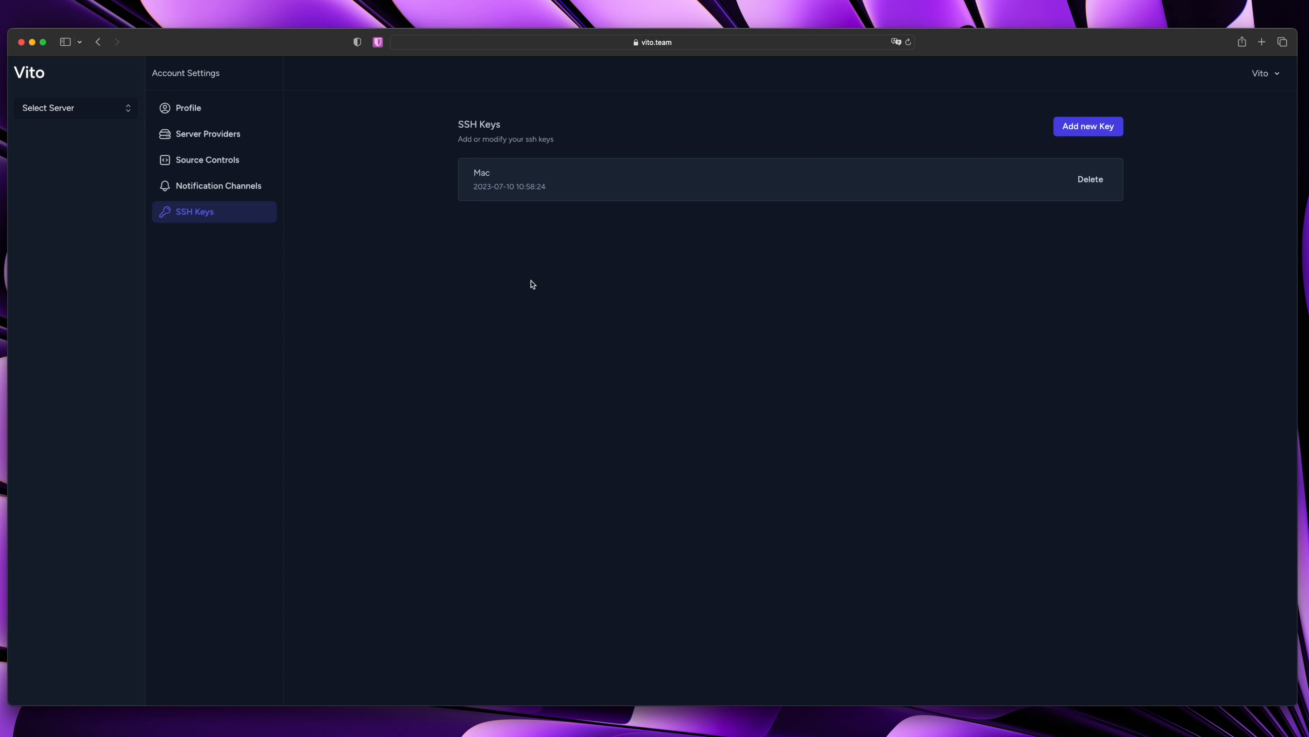
click(91, 109)
click(501, 175)
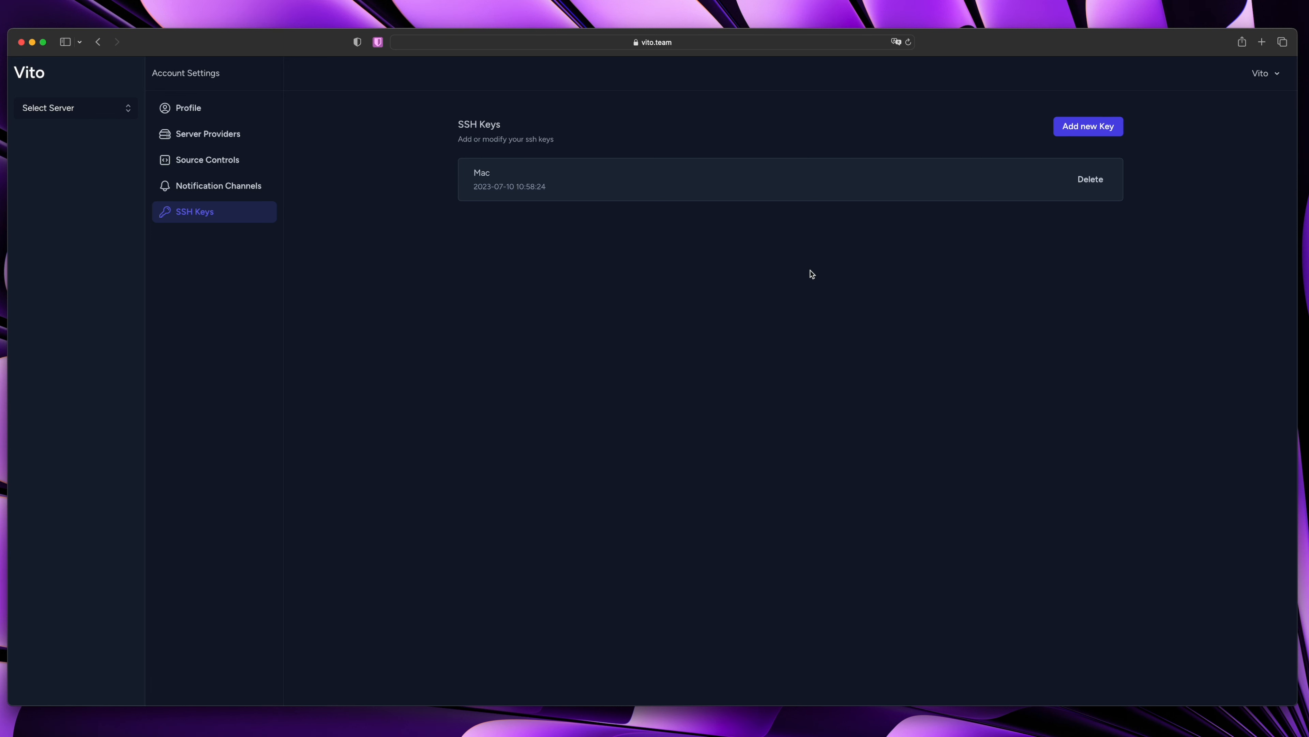